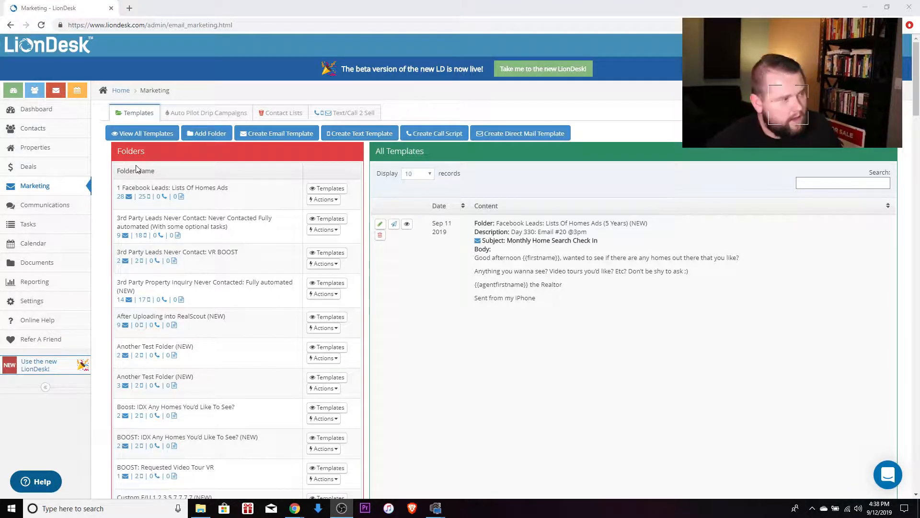
Create a new template folder named "1 test" and save it.
{"action": "left_click", "coordinate": [203, 132]}
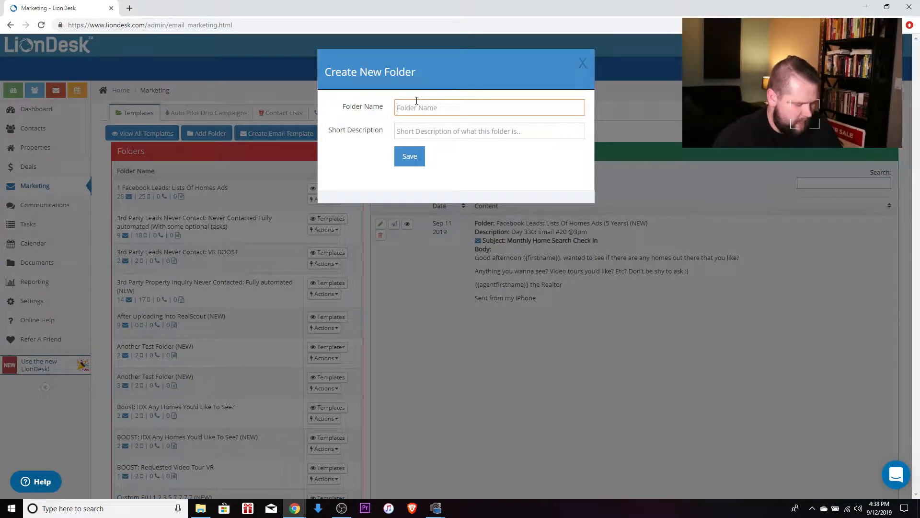
{"action": "type", "text": "1 t"}
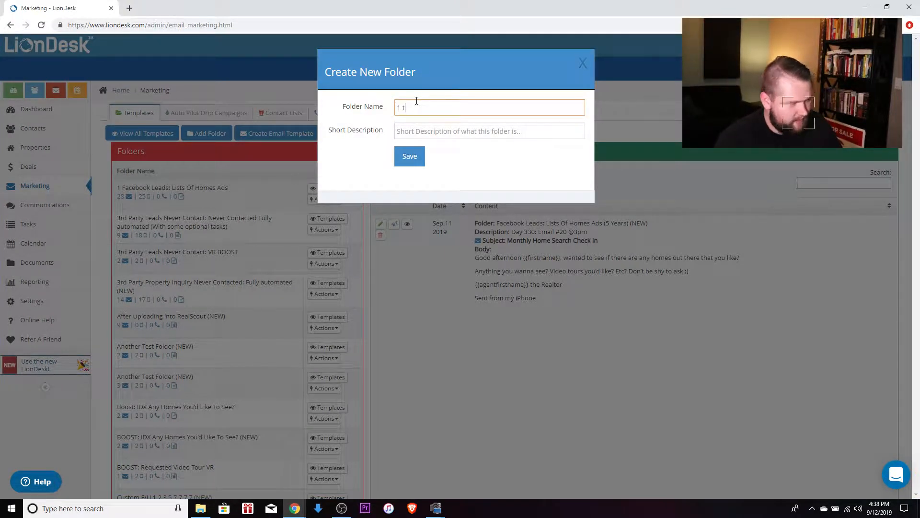
{"action": "type", "text": "est"}
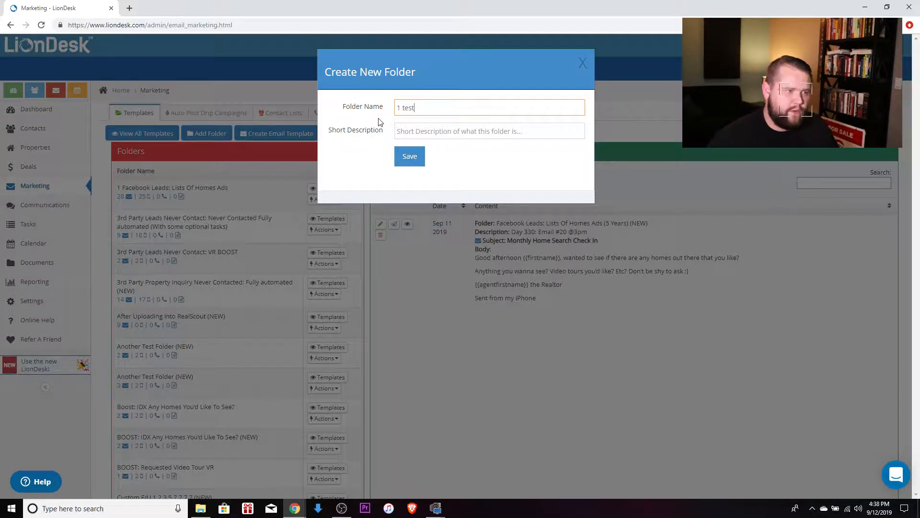
{"action": "left_click", "coordinate": [408, 156]}
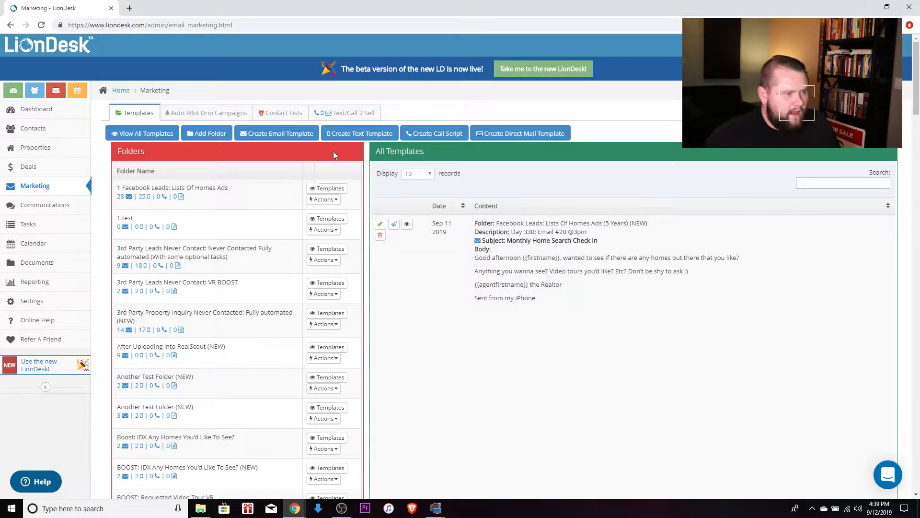
Start a new text template with the short description "Day 1: Morning".
{"action": "left_click", "coordinate": [356, 135]}
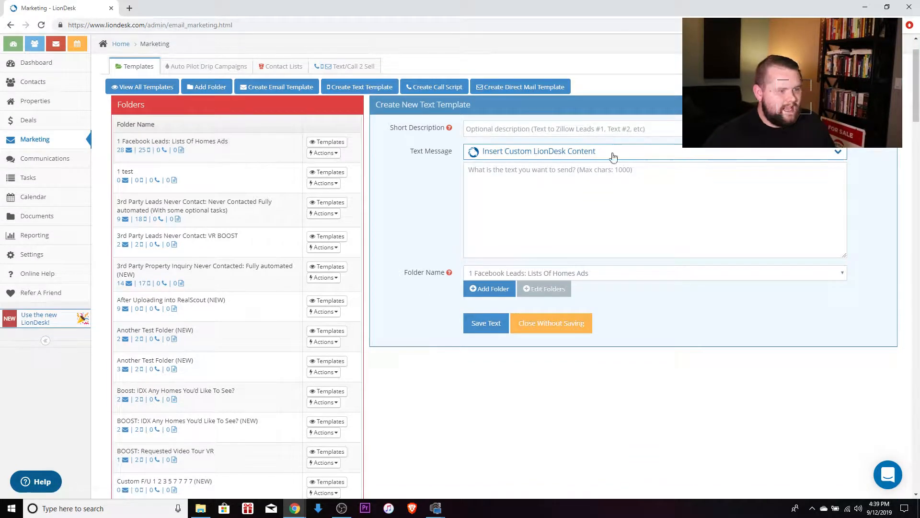
{"action": "left_click", "coordinate": [522, 130]}
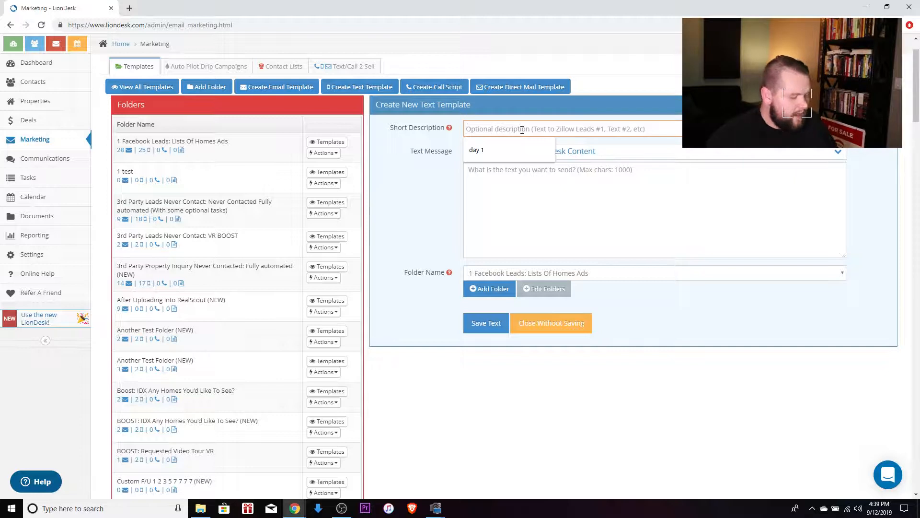
{"action": "type", "text": "1"}
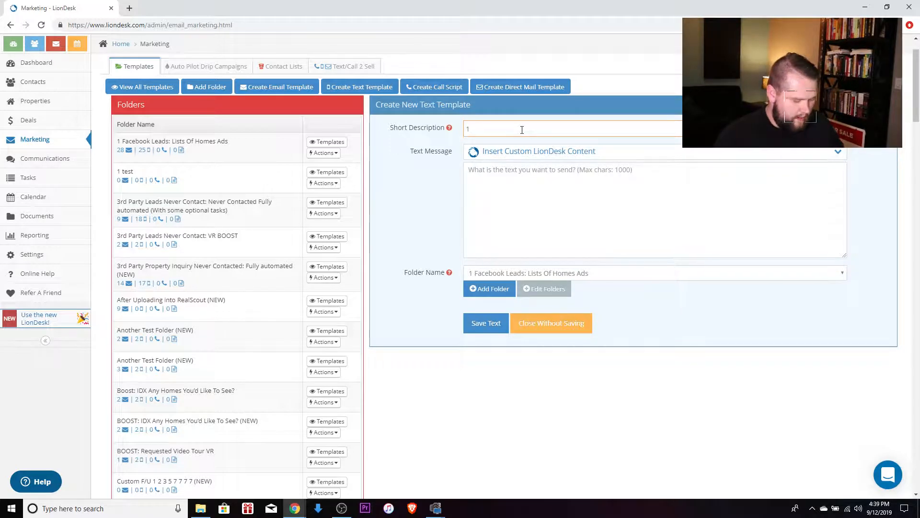
{"action": "key", "text": "BackSpace"}
{"action": "type", "text": "Day6"}
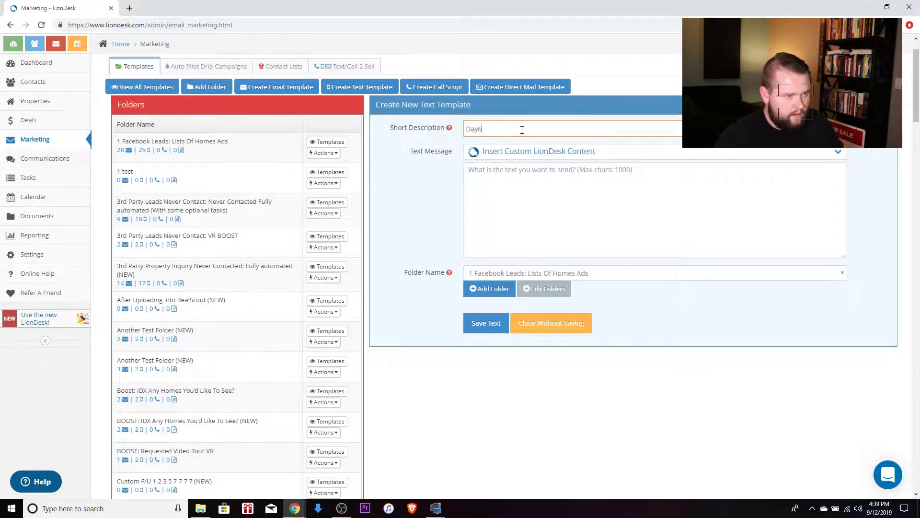
{"action": "key", "text": "BackSpace"}
{"action": "type", "text": "1"}
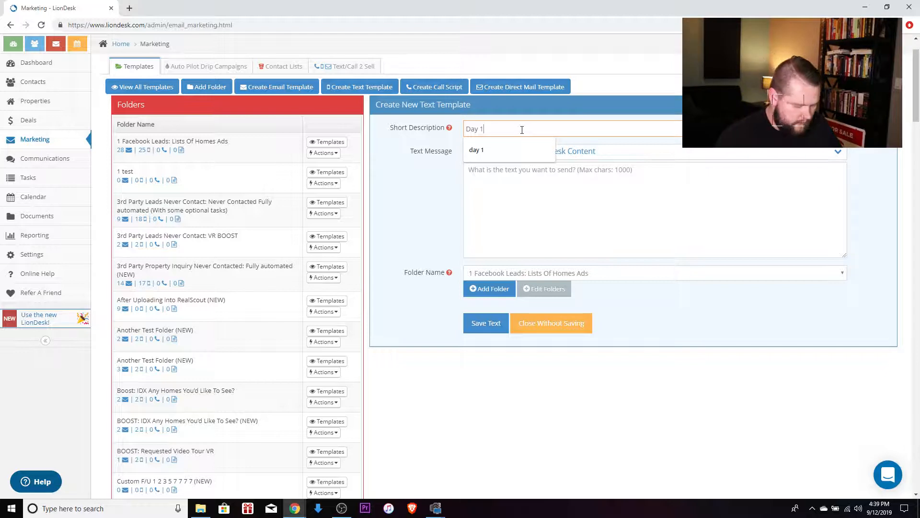
{"action": "type", "text": ": Morning"}
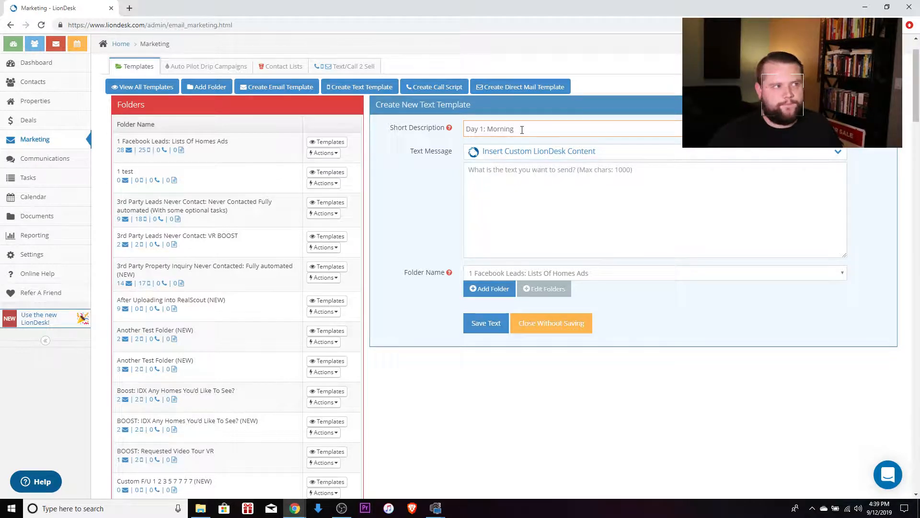
Begin the text message with "Good morning" followed by the Contact First Name variable.
{"action": "left_click", "coordinate": [537, 200]}
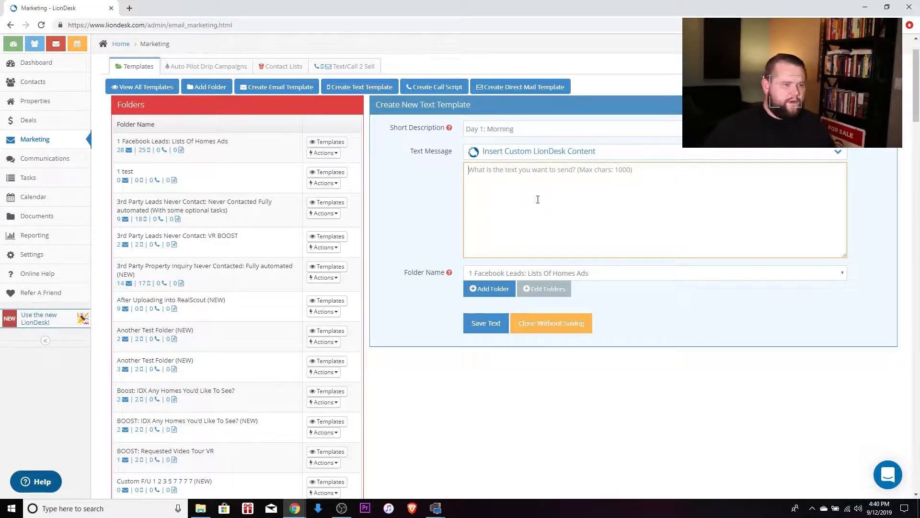
{"action": "type", "text": "Good morning"}
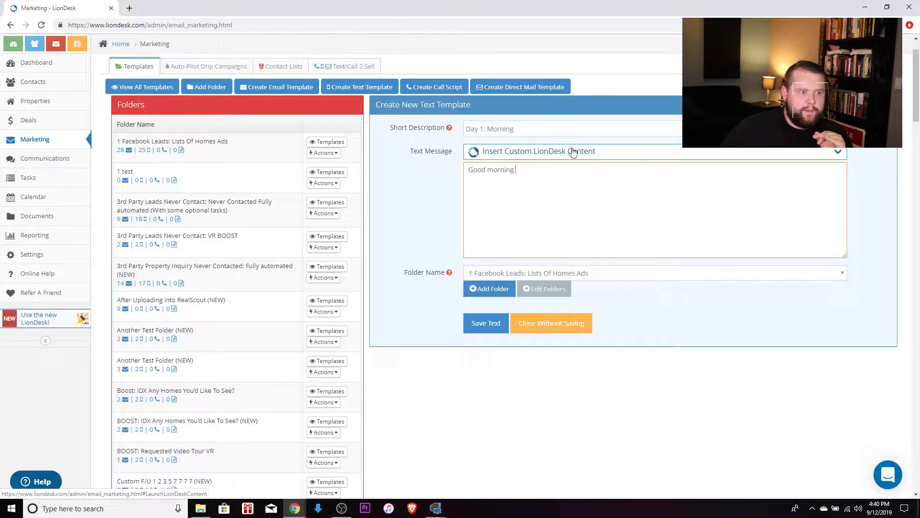
{"action": "left_click", "coordinate": [502, 152]}
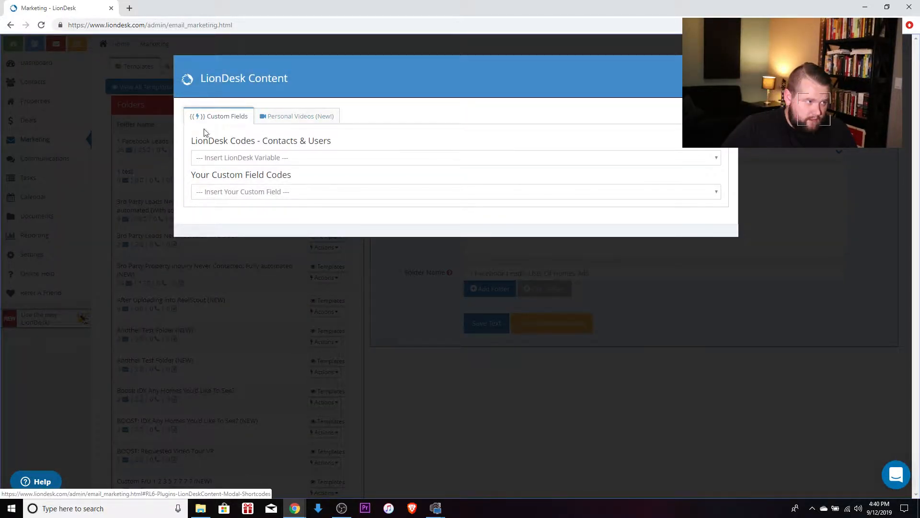
{"action": "left_click", "coordinate": [241, 158]}
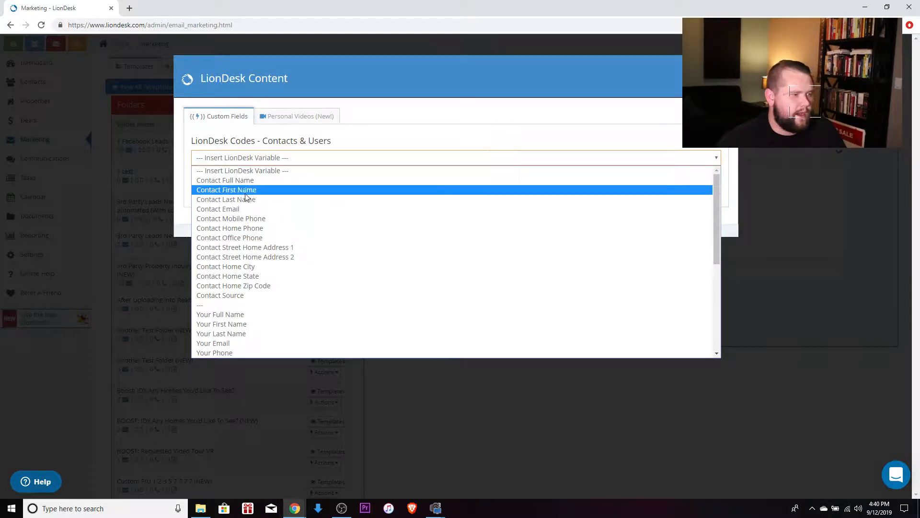
{"action": "scroll", "coordinate": [246, 312], "scroll_direction": "down", "scroll_amount": 5}
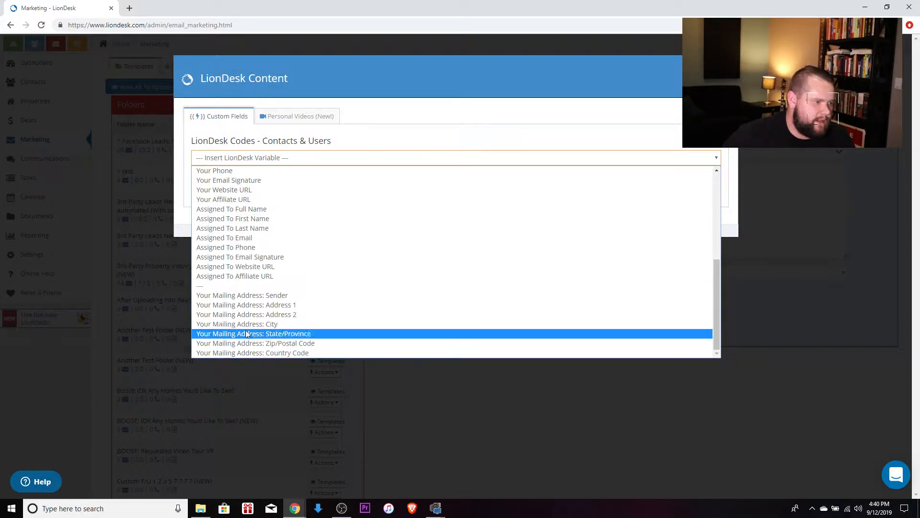
{"action": "scroll", "coordinate": [237, 295], "scroll_direction": "up", "scroll_amount": 5}
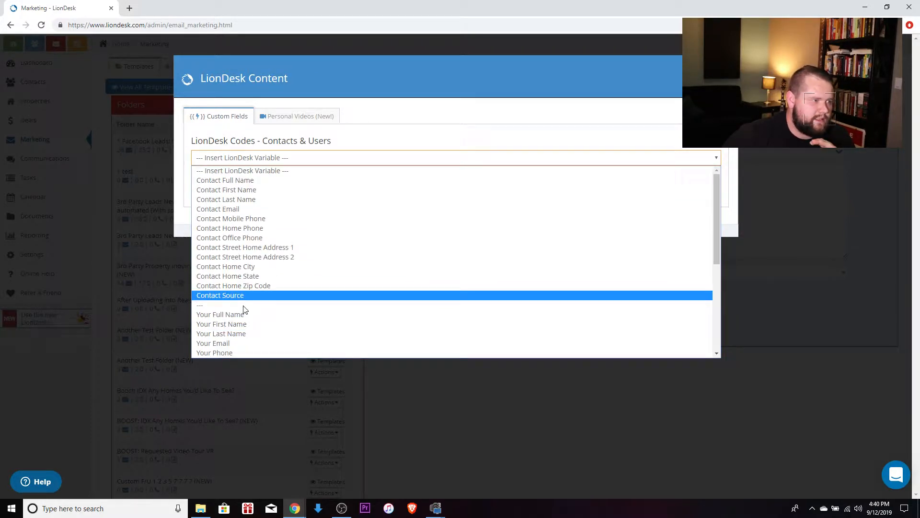
{"action": "left_click", "coordinate": [236, 190]}
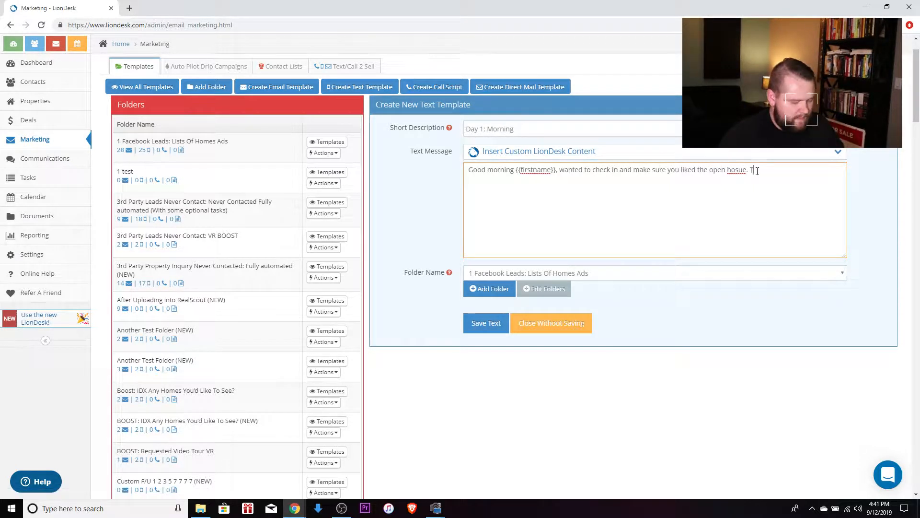
{"action": "left_click", "coordinate": [726, 151]}
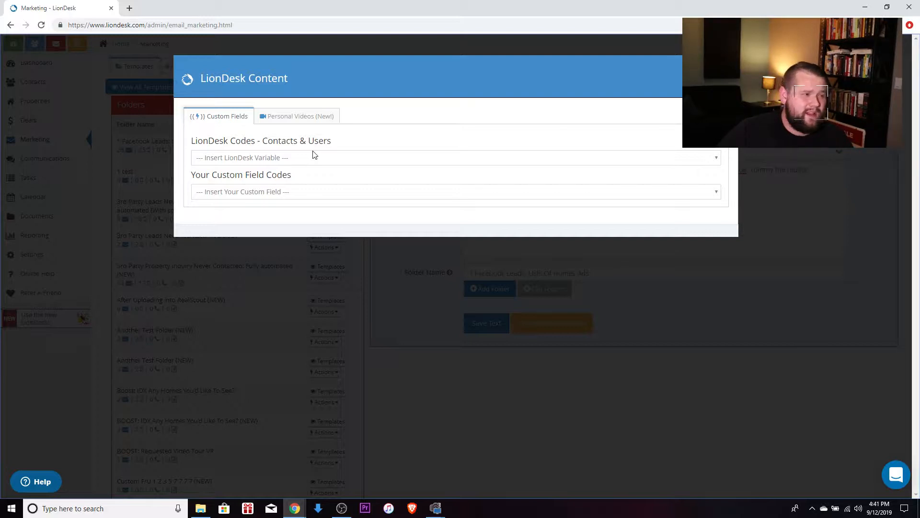
{"action": "left_click", "coordinate": [270, 158]}
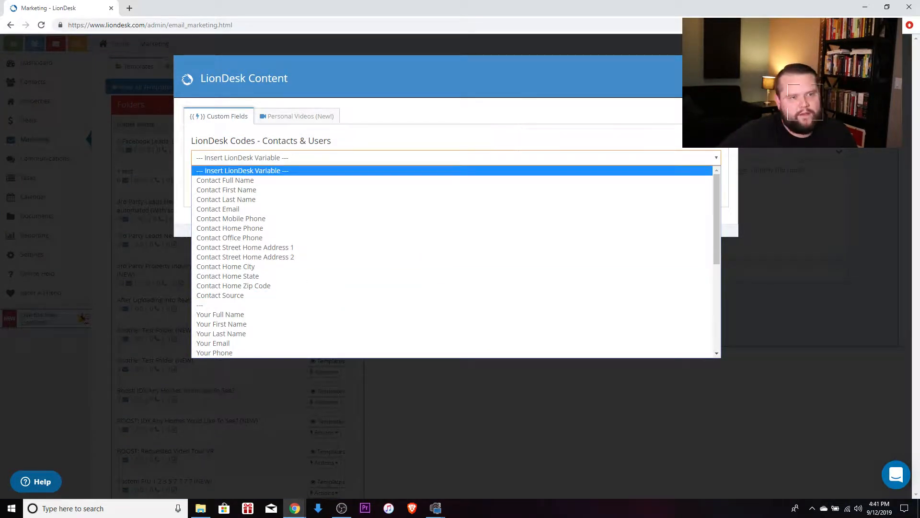
{"action": "left_click", "coordinate": [242, 170]}
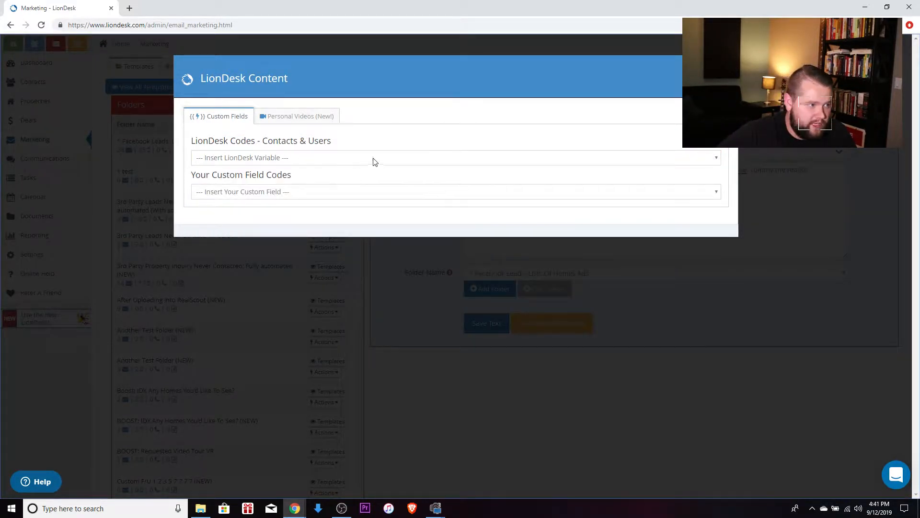
{"action": "left_click", "coordinate": [772, 171]}
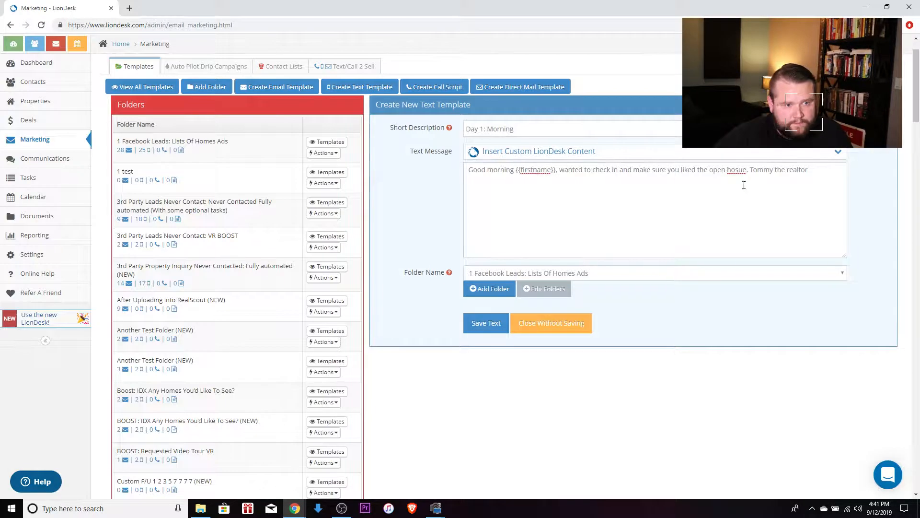
Replace the typed agent name before "the realtor" in the message with the Your First Name variable.
{"action": "left_click", "coordinate": [772, 171]}
{"action": "key", "text": "BackSpace"}
{"action": "key", "text": "BackSpace"}
{"action": "key", "text": "BackSpace"}
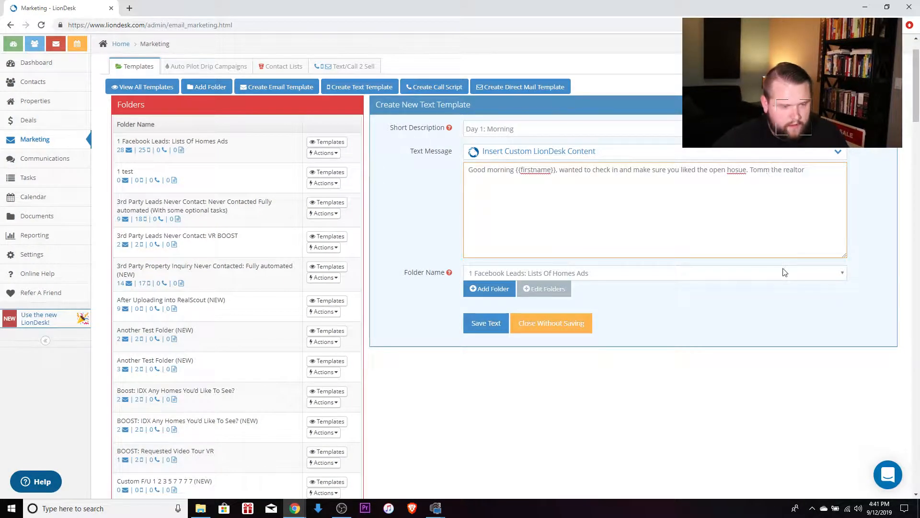
{"action": "left_click", "coordinate": [709, 155]}
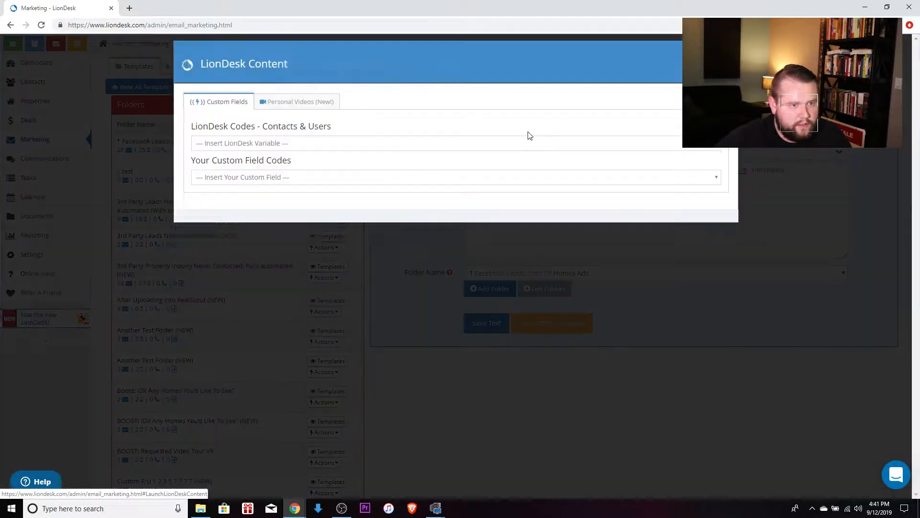
{"action": "left_click", "coordinate": [273, 160]}
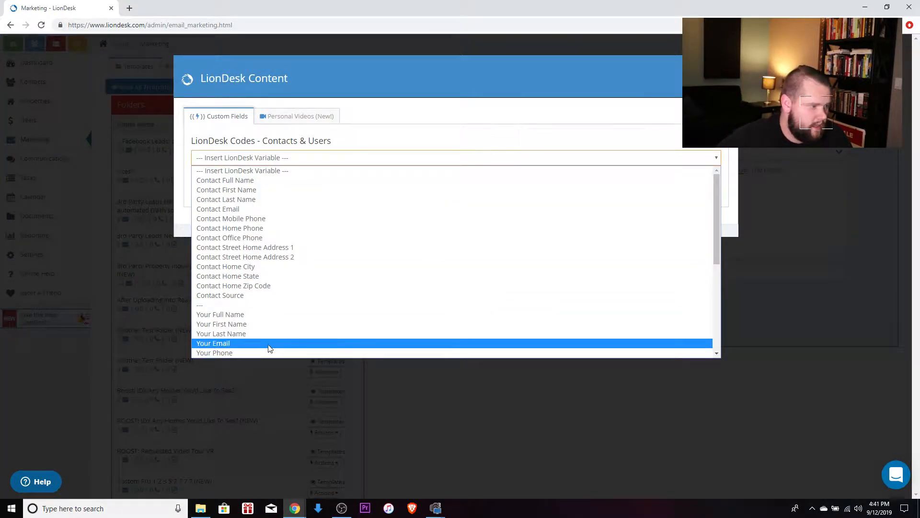
{"action": "left_click", "coordinate": [278, 325]}
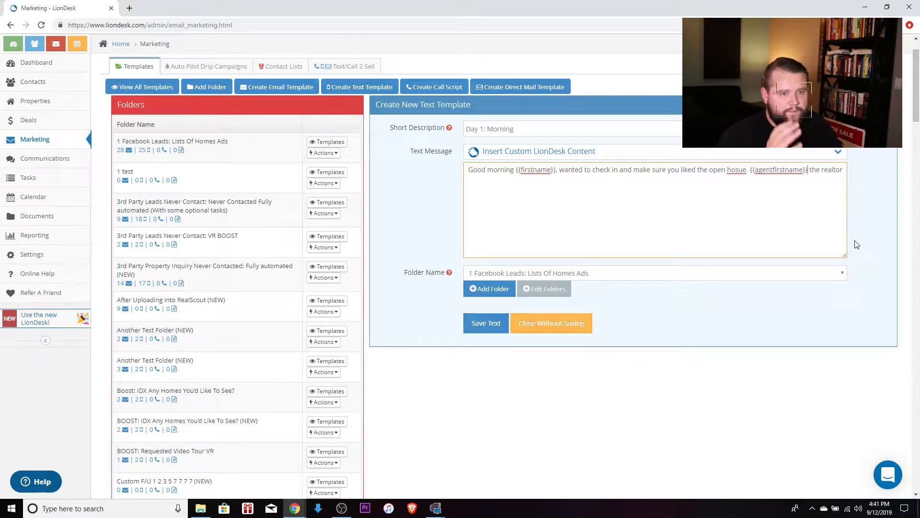
Assign the text template to the "1 test" folder and save it.
{"action": "left_click", "coordinate": [532, 274]}
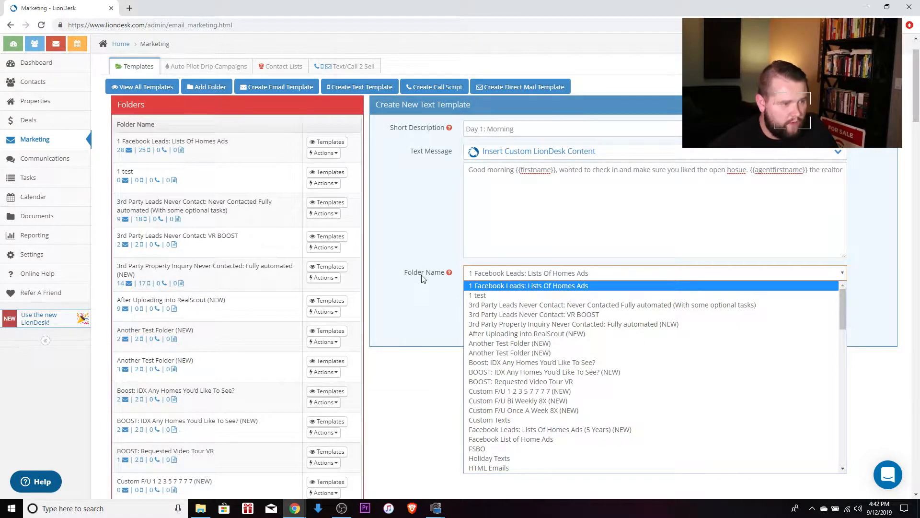
{"action": "left_click", "coordinate": [493, 295]}
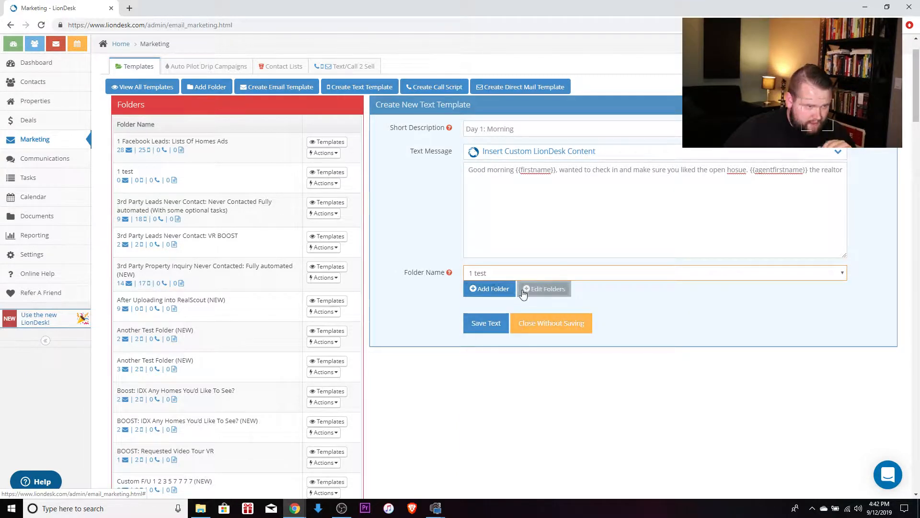
{"action": "left_click", "coordinate": [489, 323]}
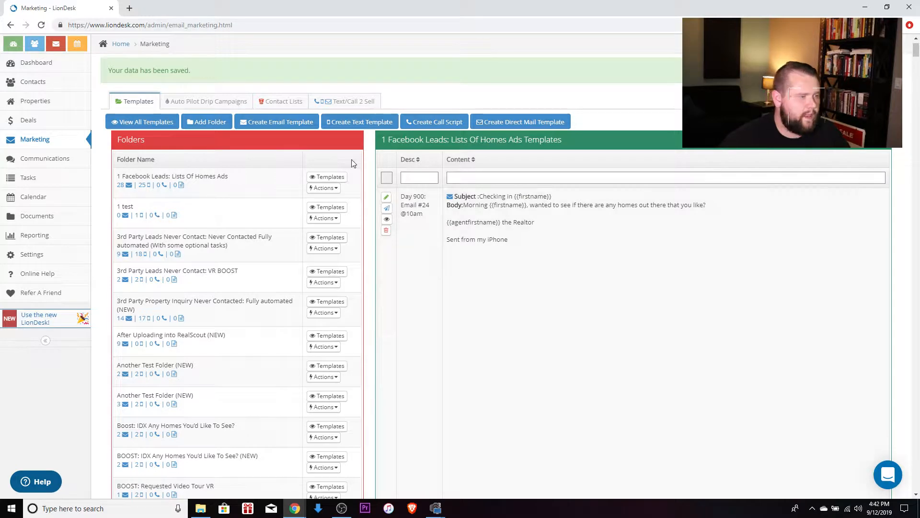
Start a new email template with the short description "Day email: at noon".
{"action": "left_click", "coordinate": [280, 126]}
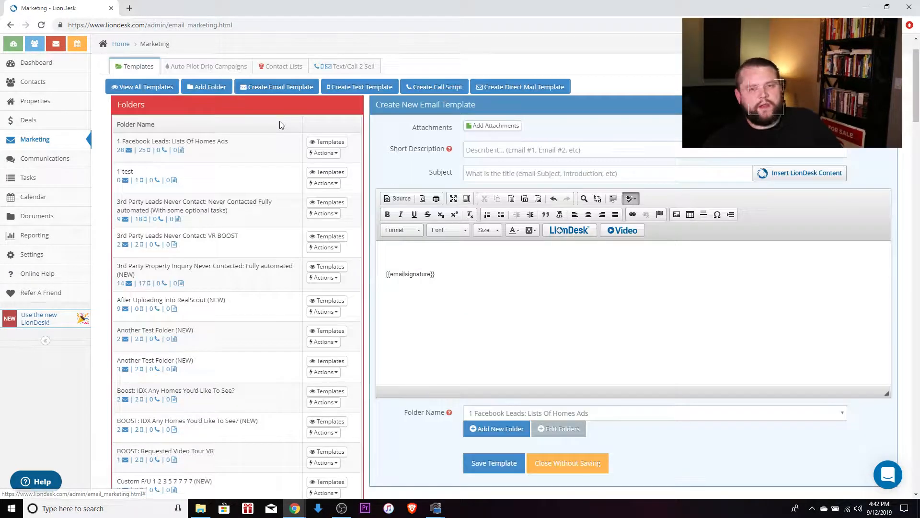
{"action": "left_click", "coordinate": [515, 150]}
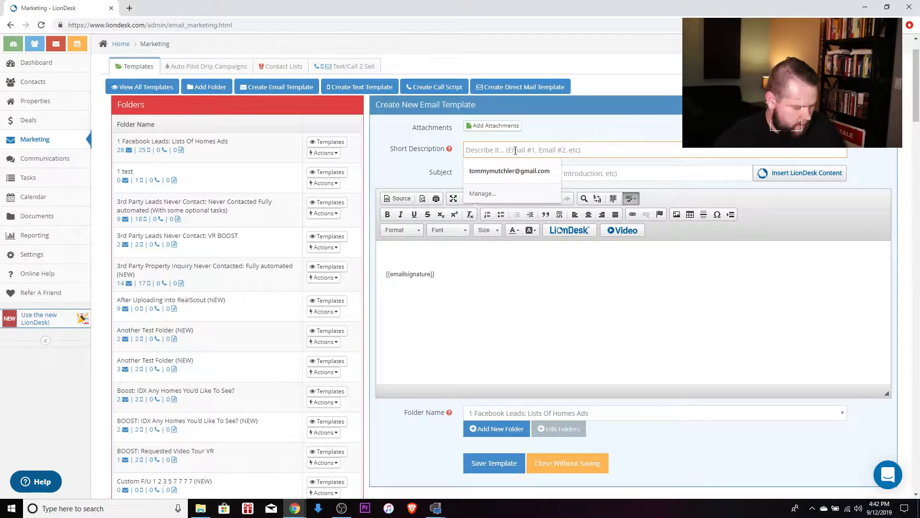
{"action": "type", "text": "SD"}
{"action": "key", "text": "BackSpace"}
{"action": "key", "text": "BackSpace"}
{"action": "type", "text": "D"}
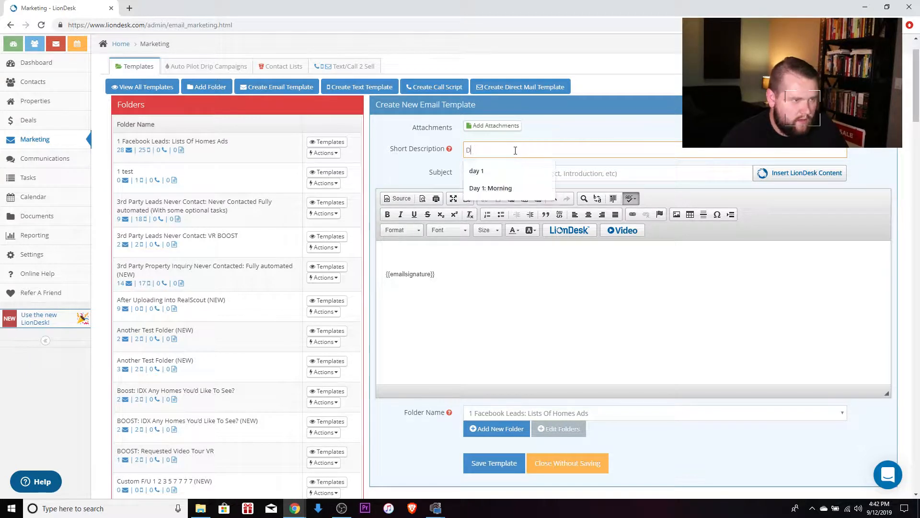
{"action": "type", "text": "ay"}
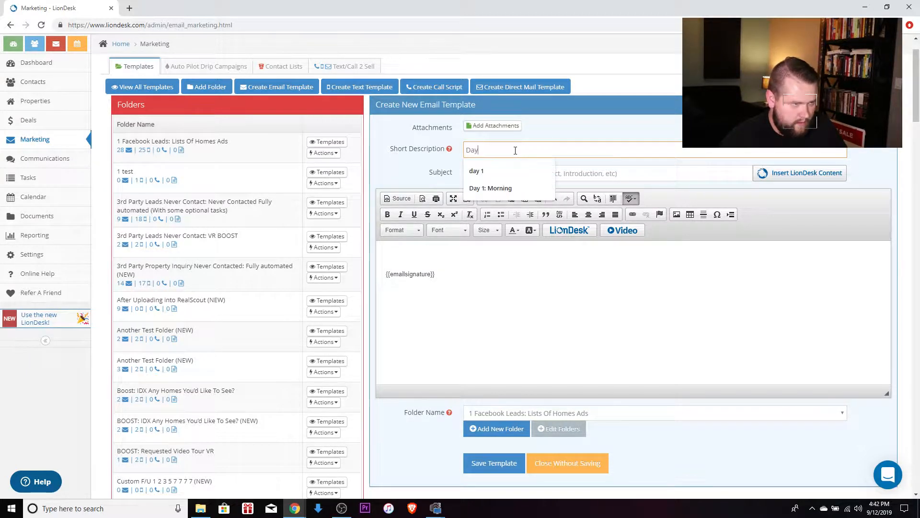
{"action": "type", "text": " email"}
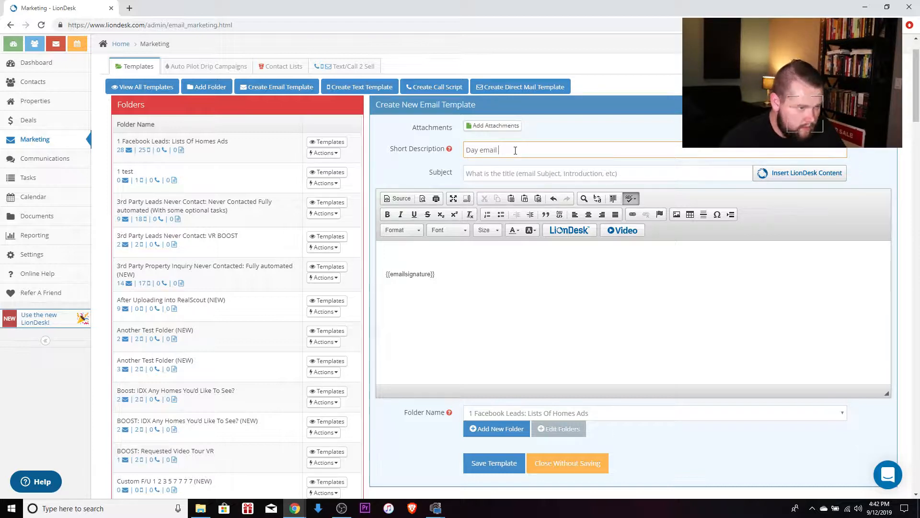
{"action": "key", "text": "BackSpace"}
{"action": "type", "text": ": "}
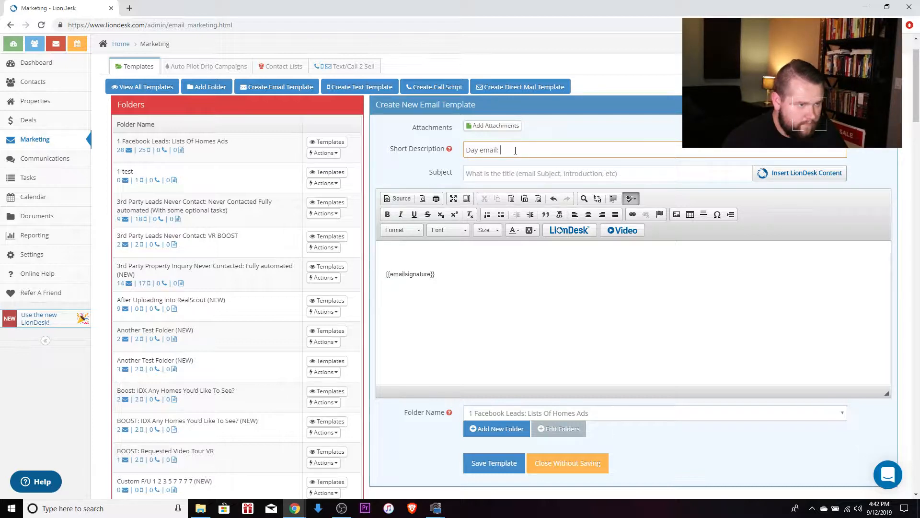
{"action": "type", "text": "at noon"}
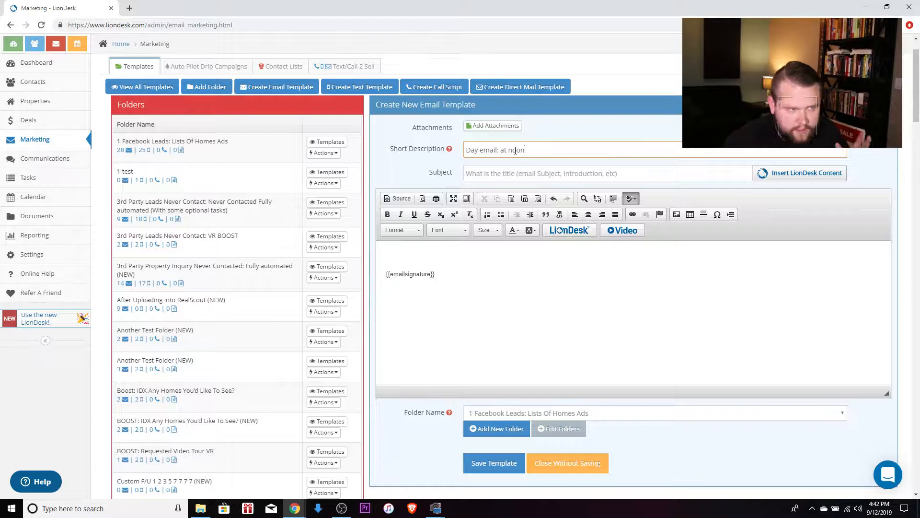
Set the email subject to "how are you" followed by the Contact First Name variable.
{"action": "left_click", "coordinate": [539, 174]}
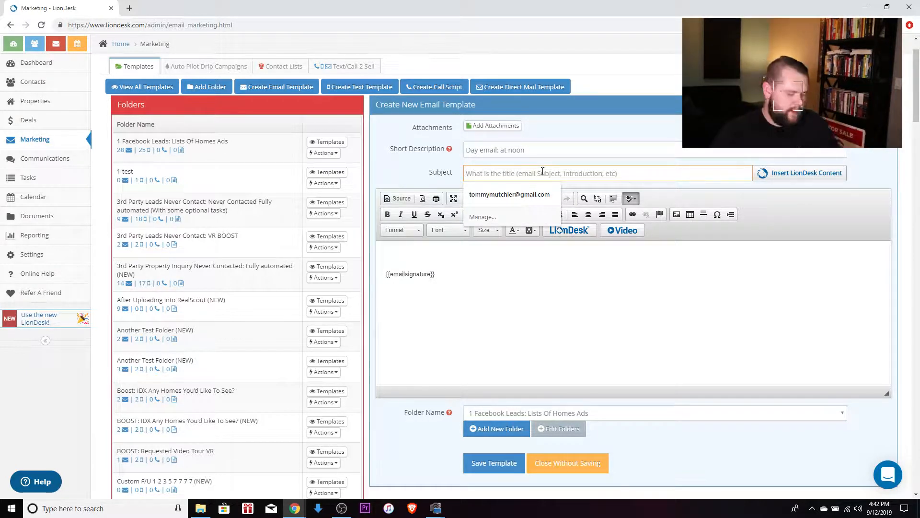
{"action": "type", "text": "how are you"}
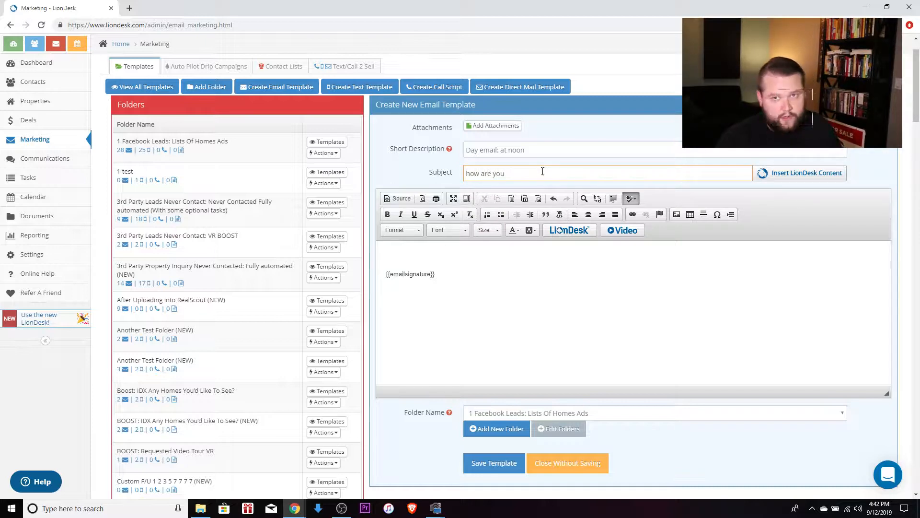
{"action": "left_click", "coordinate": [771, 173]}
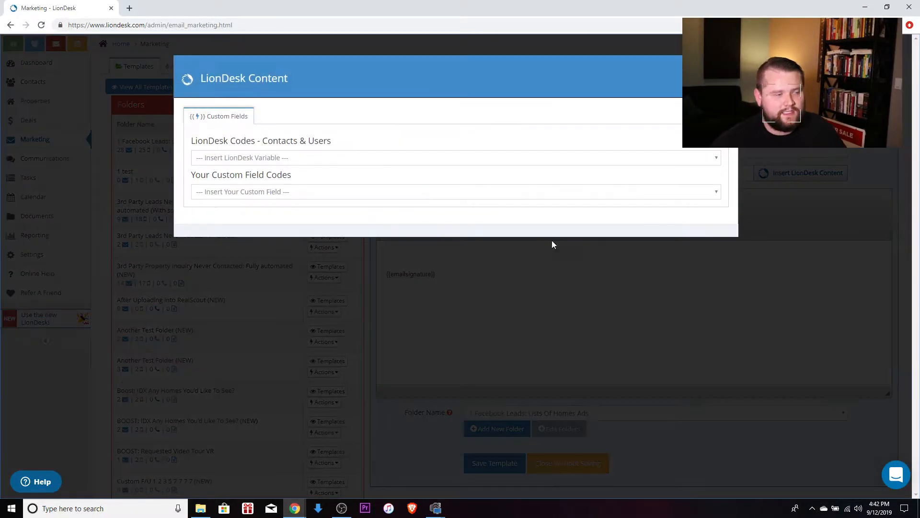
{"action": "left_click", "coordinate": [253, 158]}
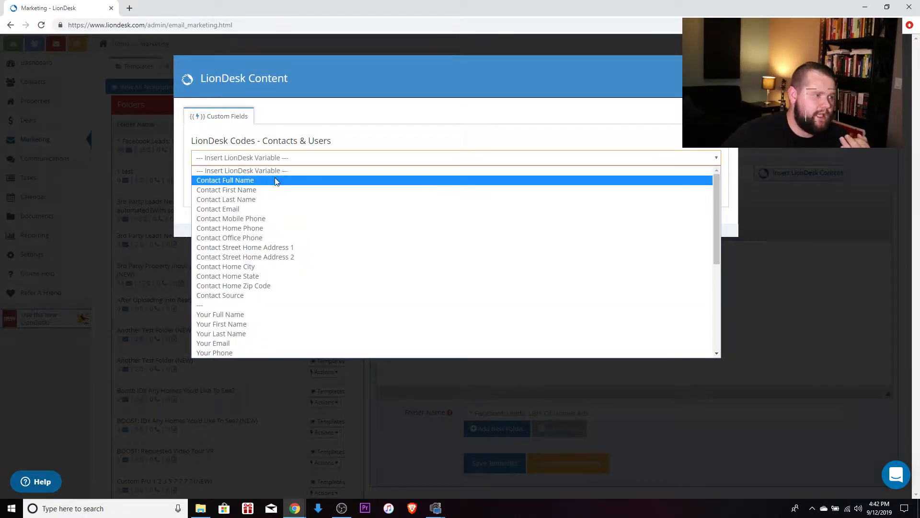
{"action": "left_click", "coordinate": [291, 190]}
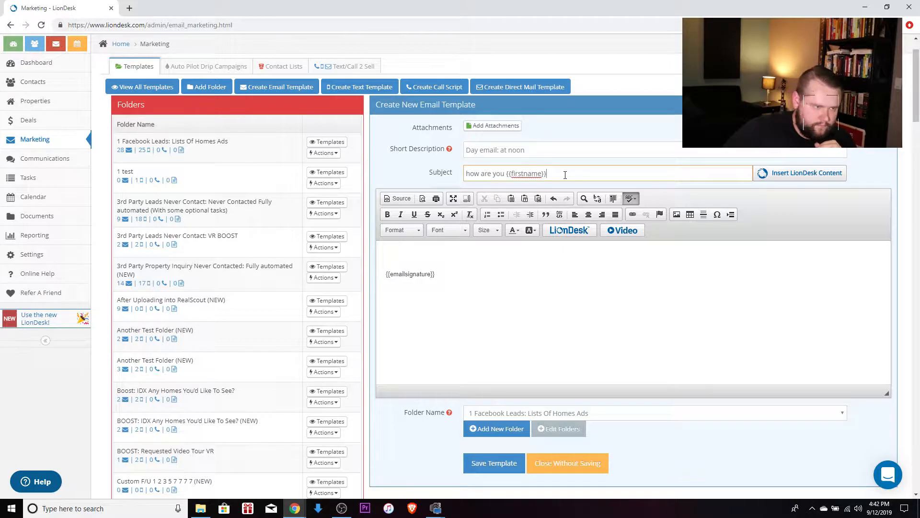
Begin the email body with "hi" followed by the Contact First Name variable.
{"action": "left_click", "coordinate": [423, 253]}
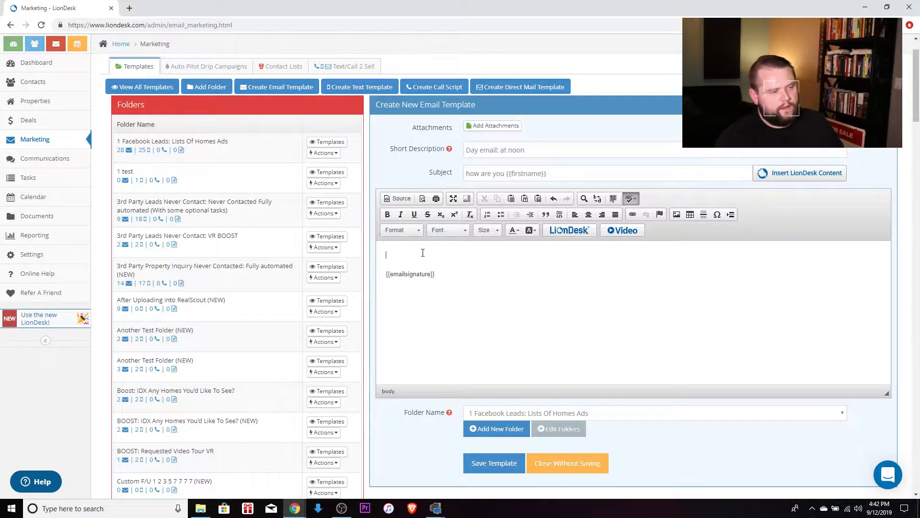
{"action": "type", "text": "hi"}
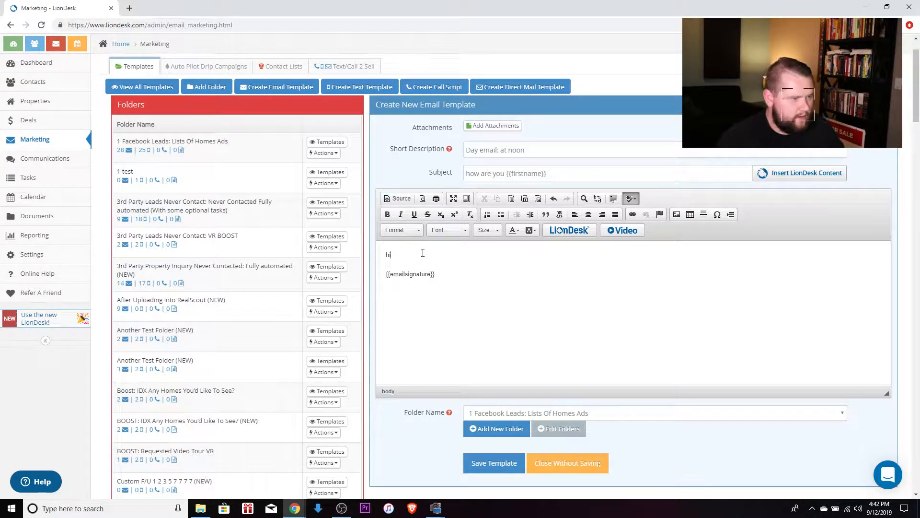
{"action": "key", "text": "Return"}
{"action": "key", "text": "BackSpace"}
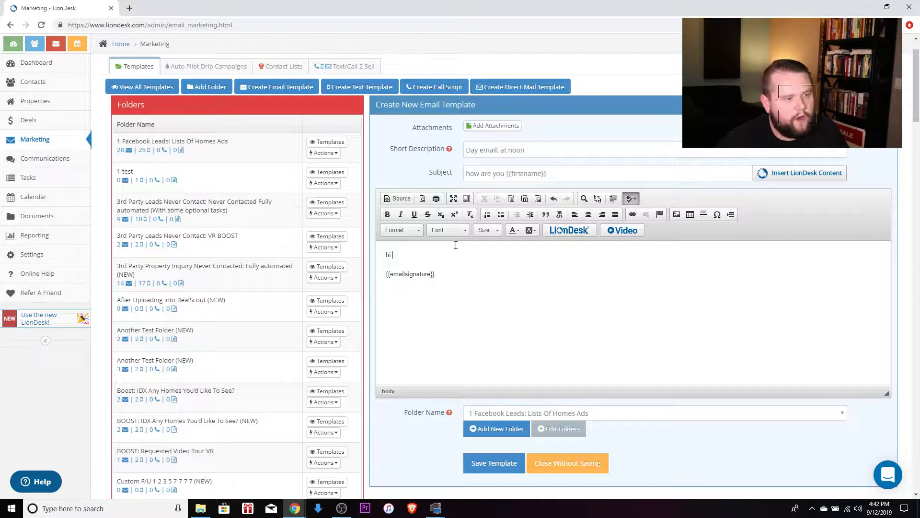
{"action": "left_click", "coordinate": [581, 233]}
{"action": "left_click", "coordinate": [283, 149]}
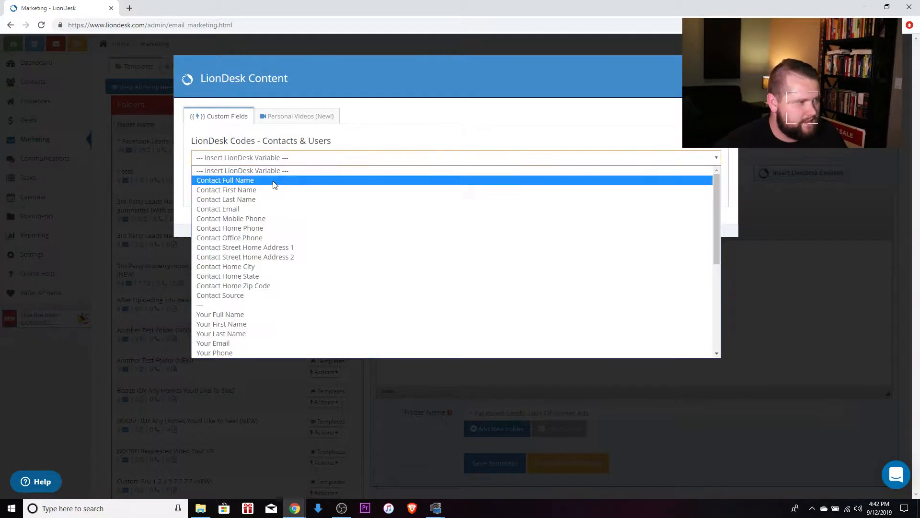
{"action": "left_click", "coordinate": [274, 186]}
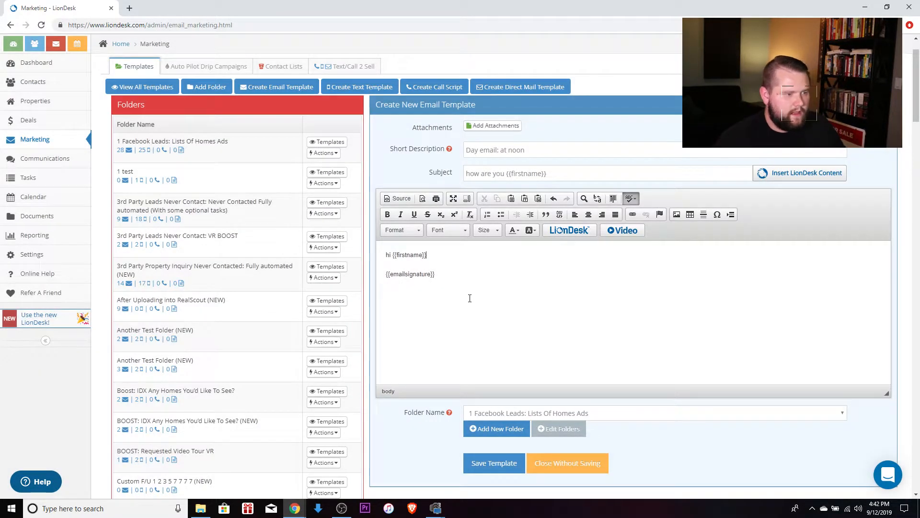
Add the line "how are you" below the greeting and leave an empty line above the email signature.
{"action": "key", "text": "Return"}
{"action": "key", "text": "Return"}
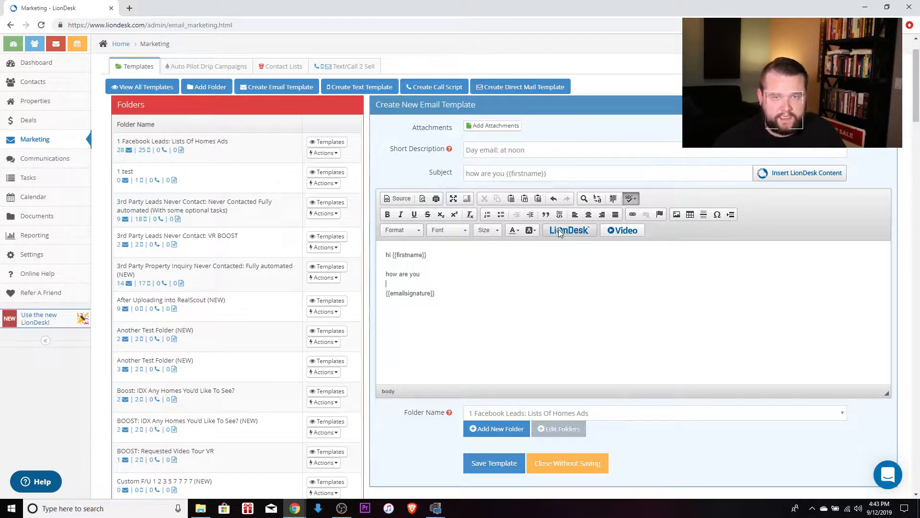
{"action": "left_click", "coordinate": [456, 269]}
{"action": "key", "text": "Return"}
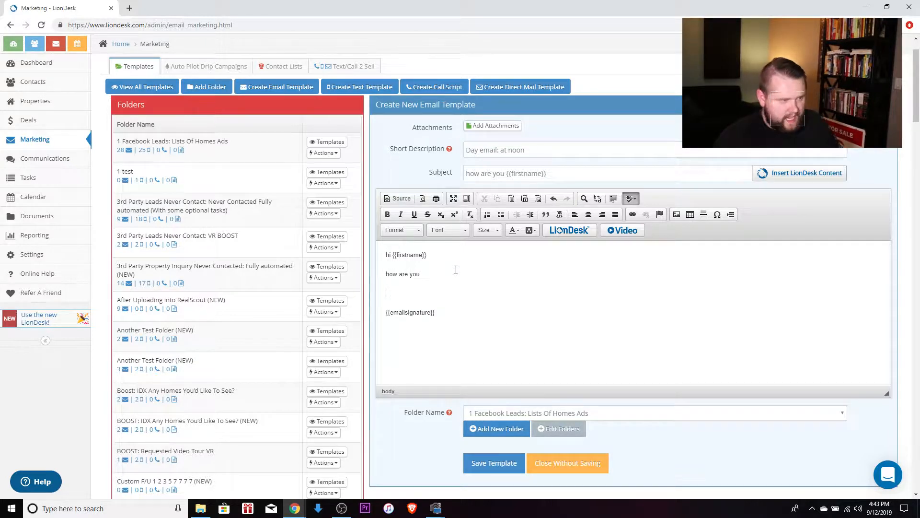
Look through the LionDesk variables and the custom field codes that can be inserted into the email body.
{"action": "left_click", "coordinate": [580, 233]}
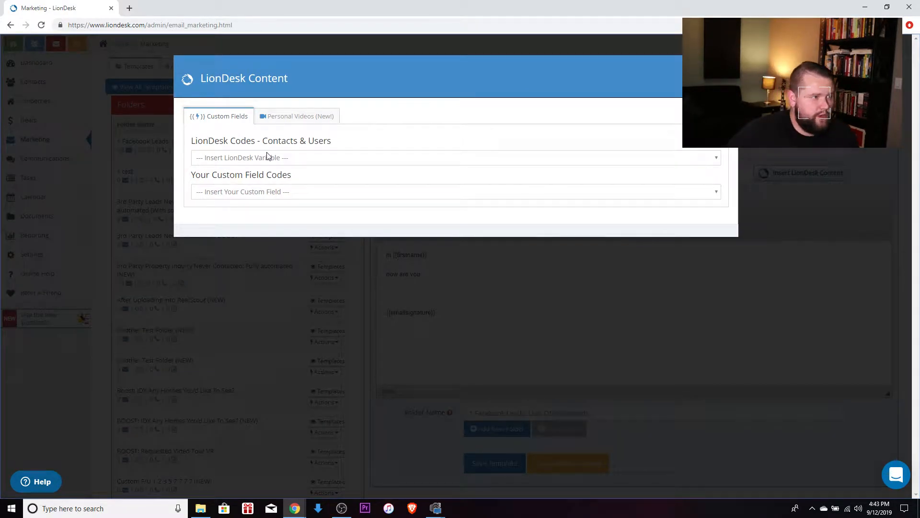
{"action": "left_click", "coordinate": [288, 163]}
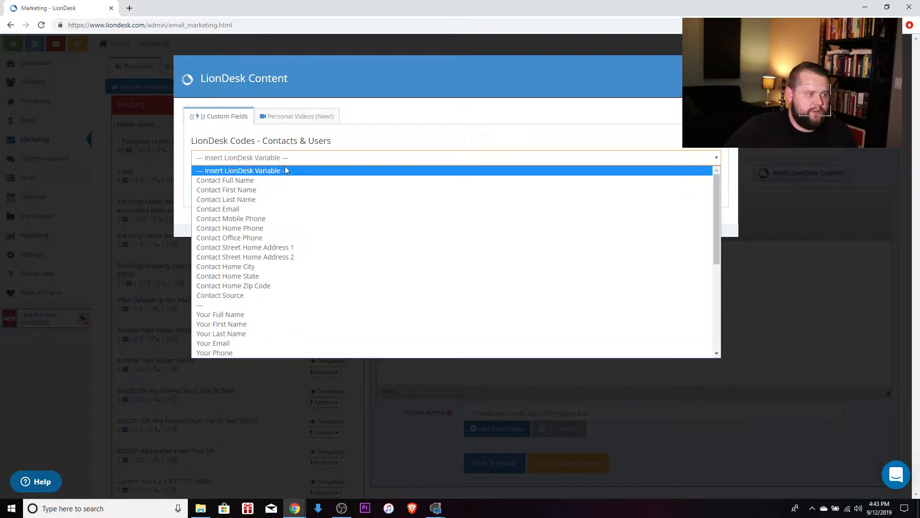
{"action": "left_click", "coordinate": [275, 159]}
{"action": "left_click", "coordinate": [266, 194]}
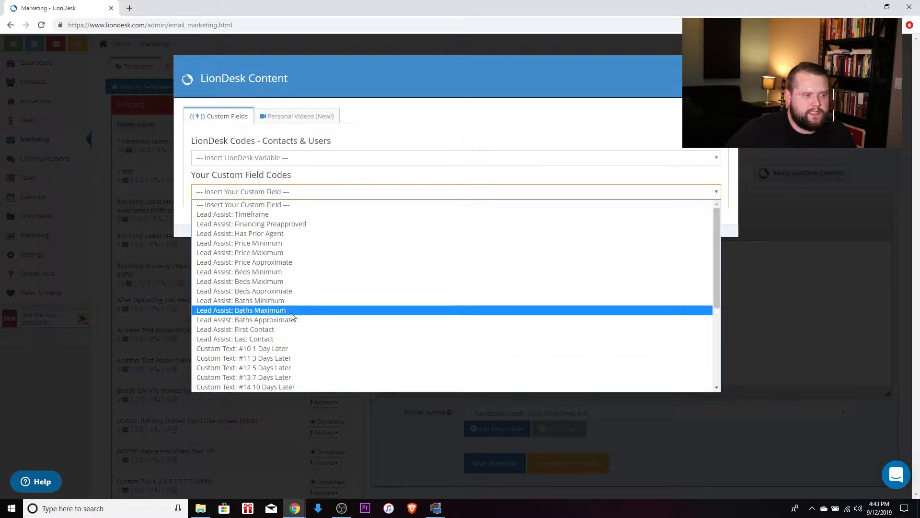
{"action": "scroll", "coordinate": [278, 365], "scroll_direction": "down", "scroll_amount": 4}
{"action": "scroll", "coordinate": [280, 379], "scroll_direction": "up", "scroll_amount": 5}
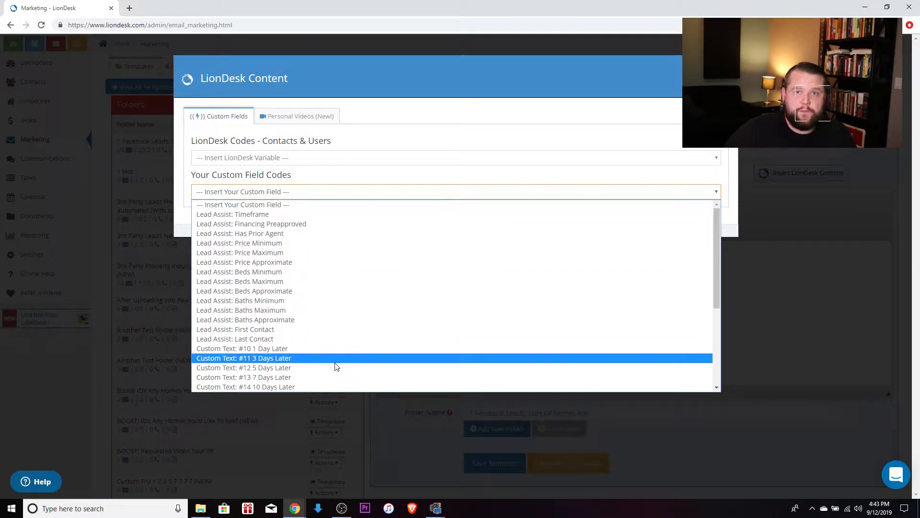
{"action": "scroll", "coordinate": [255, 331], "scroll_direction": "down", "scroll_amount": 6}
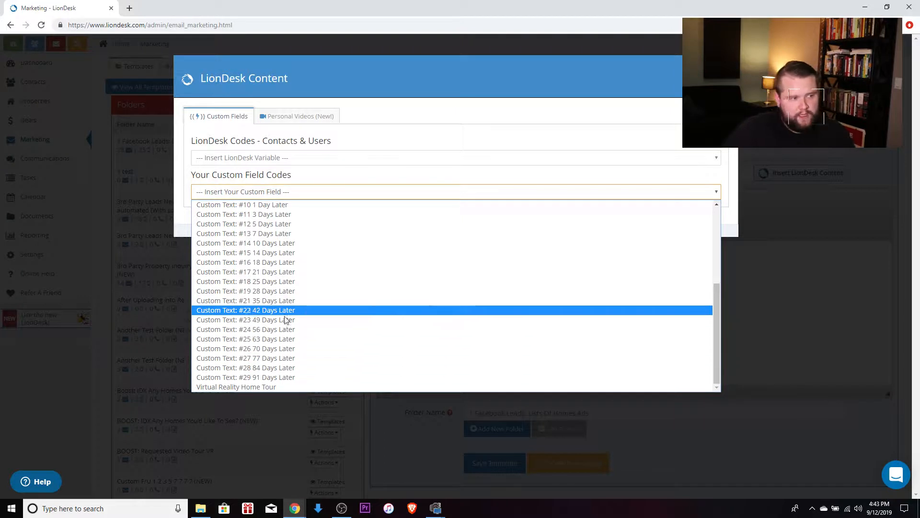
{"action": "scroll", "coordinate": [365, 216], "scroll_direction": "up", "scroll_amount": 5}
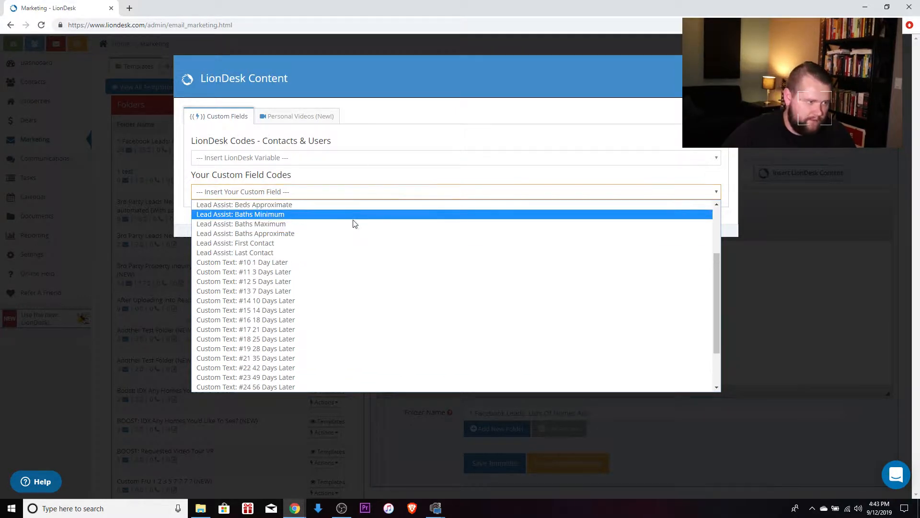
{"action": "left_click", "coordinate": [344, 189]}
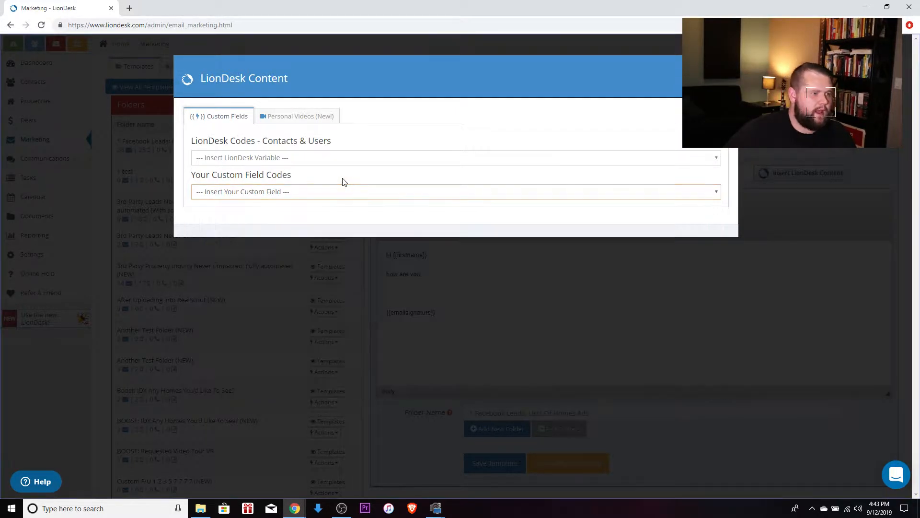
Open the recorder for a personal email video and allow the site to use the microphone and camera.
{"action": "left_click", "coordinate": [312, 117]}
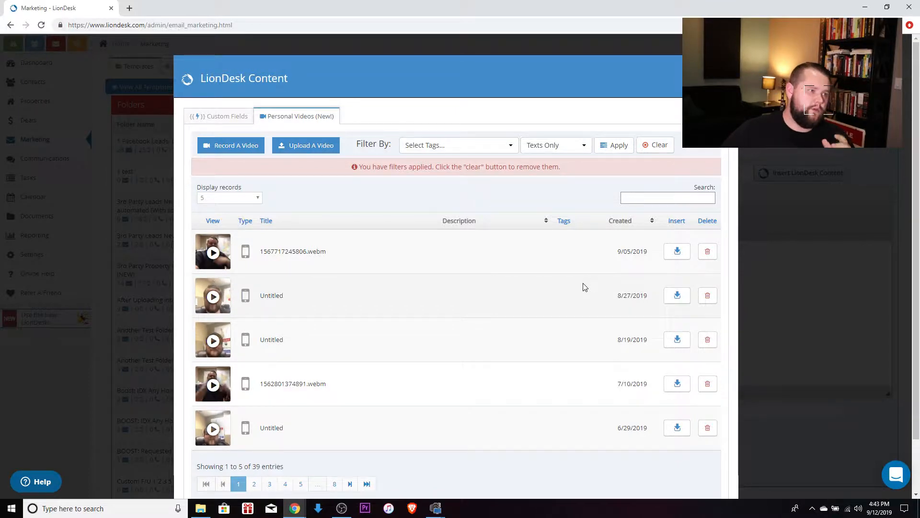
{"action": "left_click", "coordinate": [233, 147]}
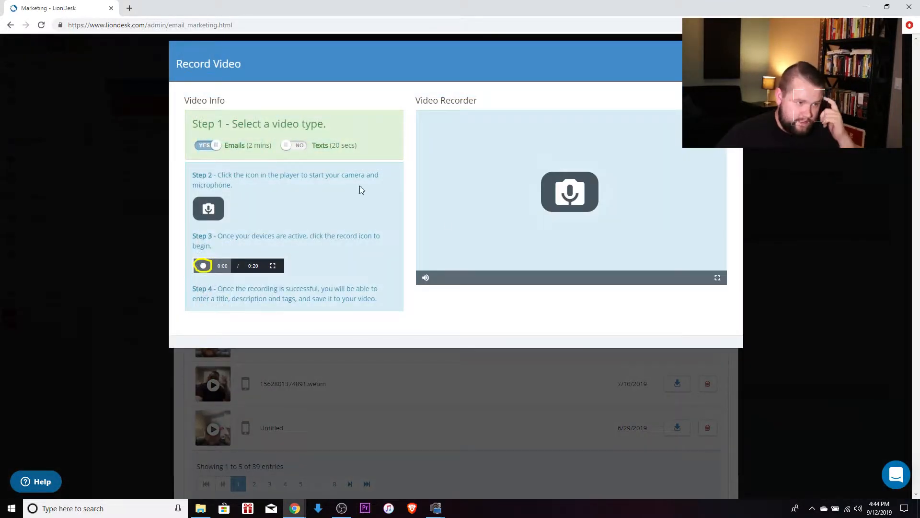
{"action": "left_click", "coordinate": [586, 205]}
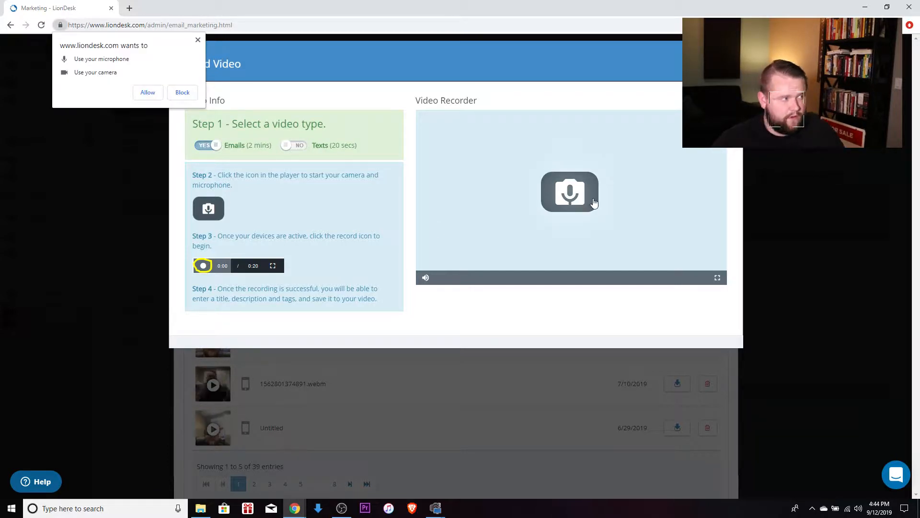
{"action": "left_click", "coordinate": [146, 93]}
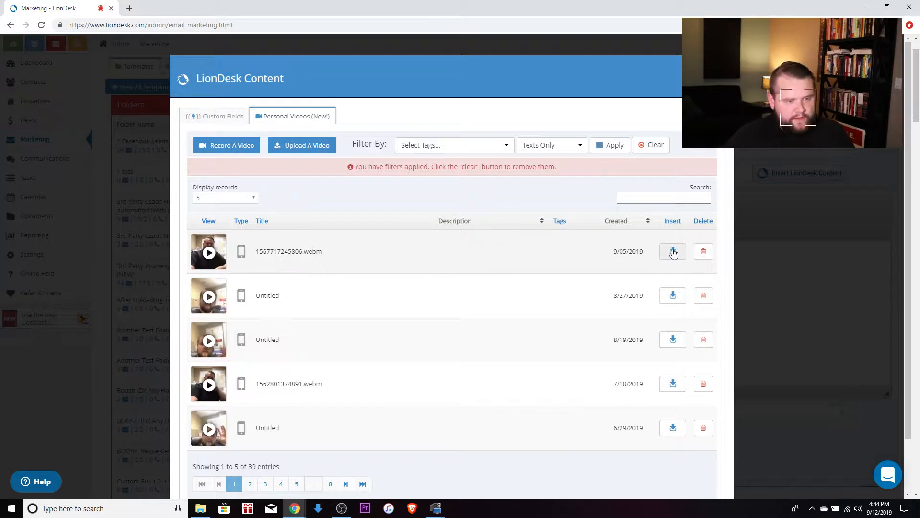
Choose Email Only as the video type filter and insert the personal video 1567717245806.webm into the email body.
{"action": "scroll", "coordinate": [327, 326], "scroll_direction": "down", "scroll_amount": 1}
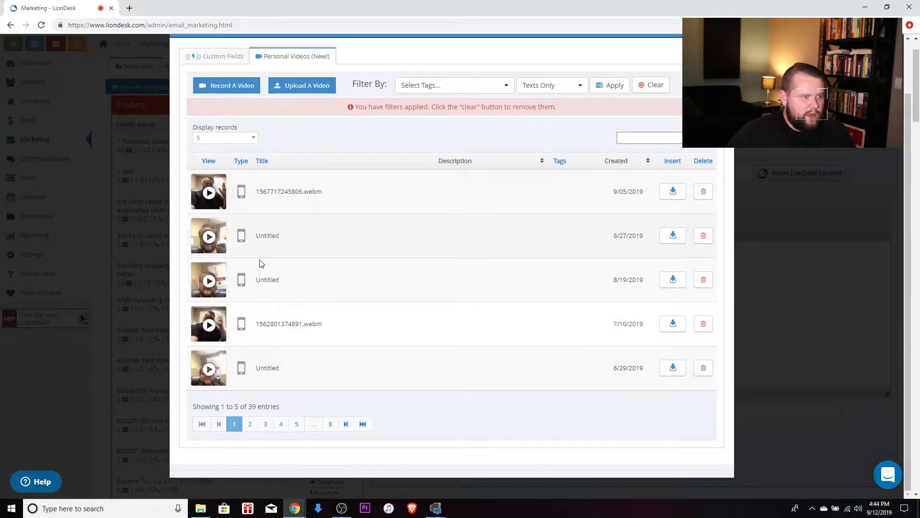
{"action": "scroll", "coordinate": [453, 175], "scroll_direction": "up", "scroll_amount": 1}
{"action": "left_click", "coordinate": [556, 146]}
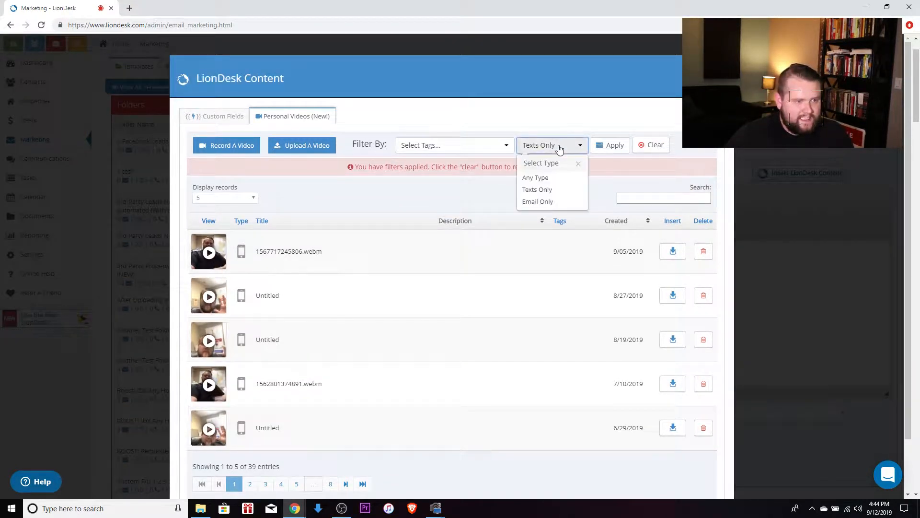
{"action": "left_click", "coordinate": [555, 201]}
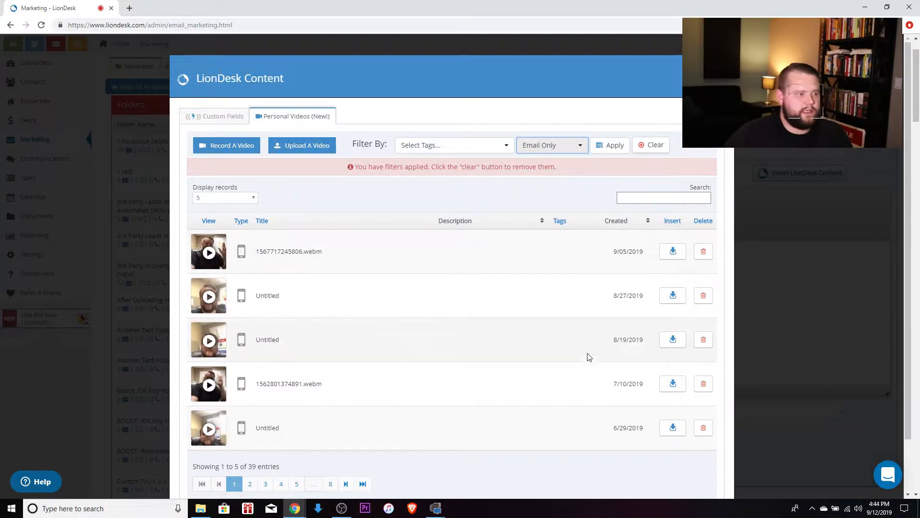
{"action": "left_click", "coordinate": [672, 252]}
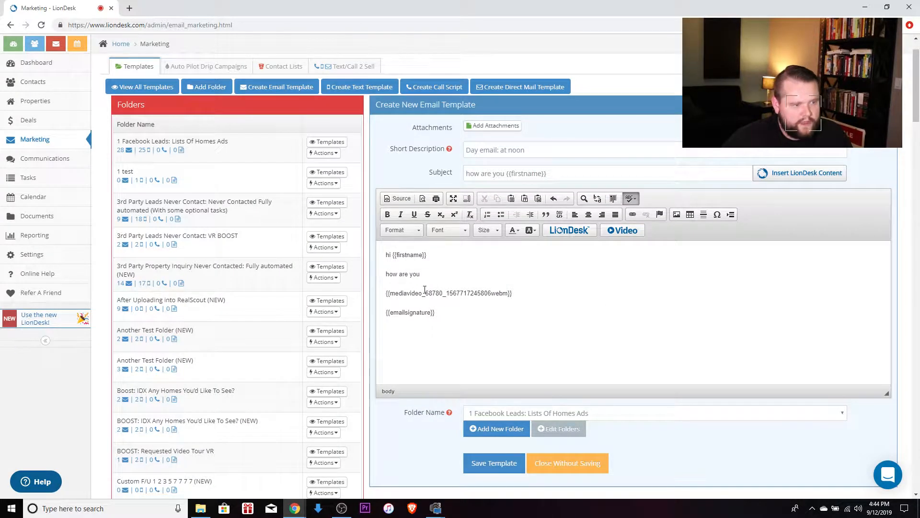
{"action": "left_click", "coordinate": [519, 293]}
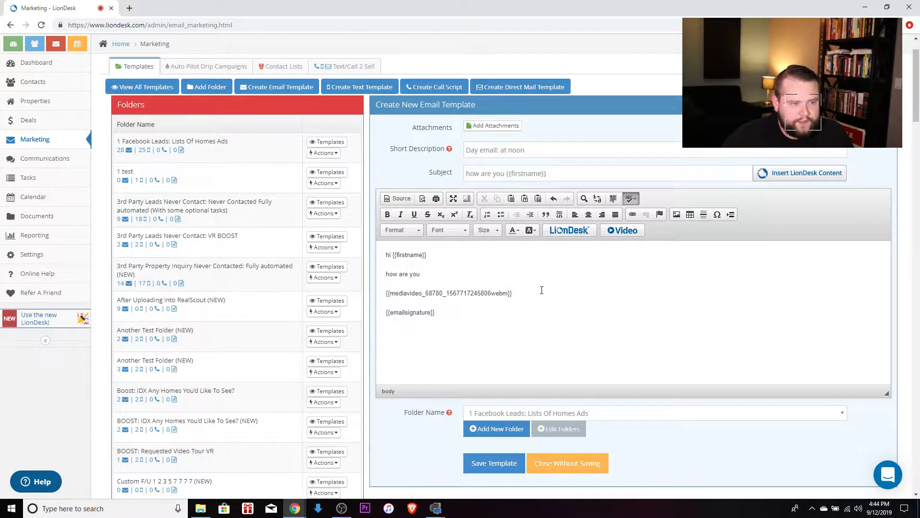
Change the email template's short description to "Day 3 email: at noon".
{"action": "left_click", "coordinate": [468, 153]}
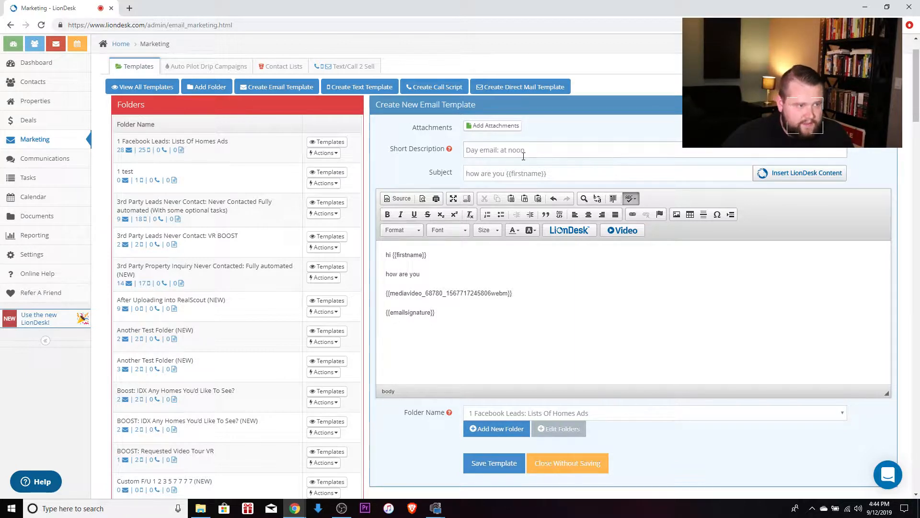
{"action": "left_click", "coordinate": [481, 149]}
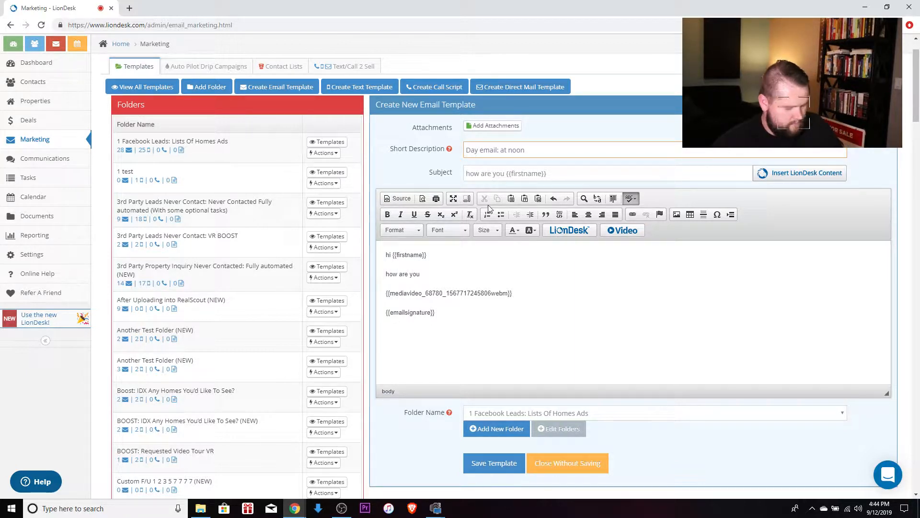
{"action": "type", "text": "3"}
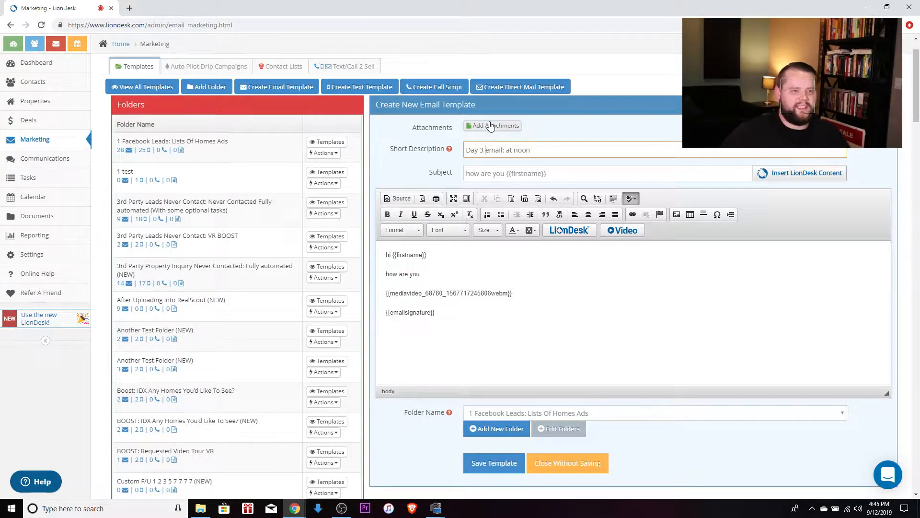
Assign the email template to the "1 test" folder and save it.
{"action": "left_click", "coordinate": [500, 415]}
{"action": "left_click", "coordinate": [494, 237]}
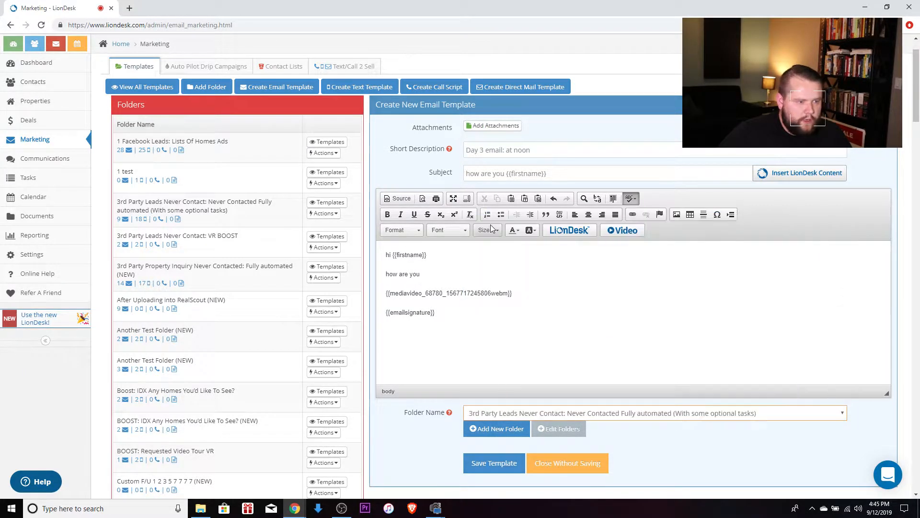
{"action": "left_click", "coordinate": [502, 416]}
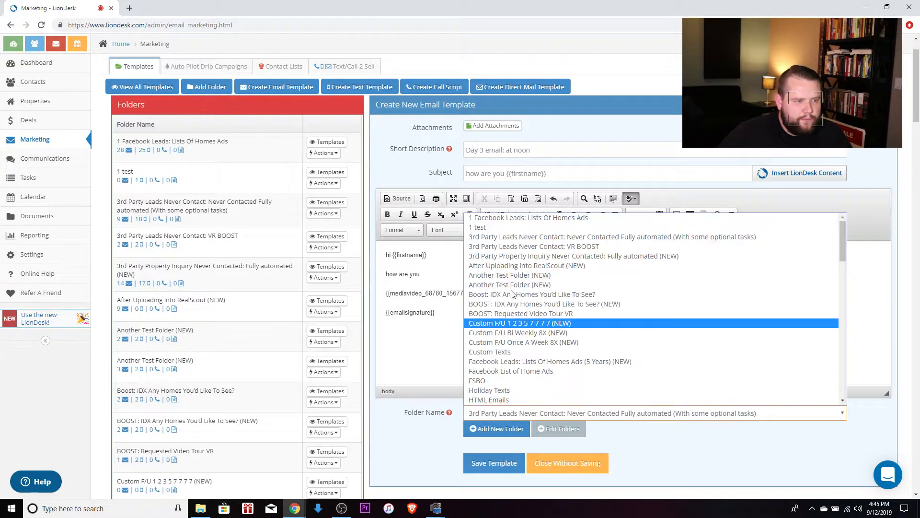
{"action": "left_click", "coordinate": [496, 230]}
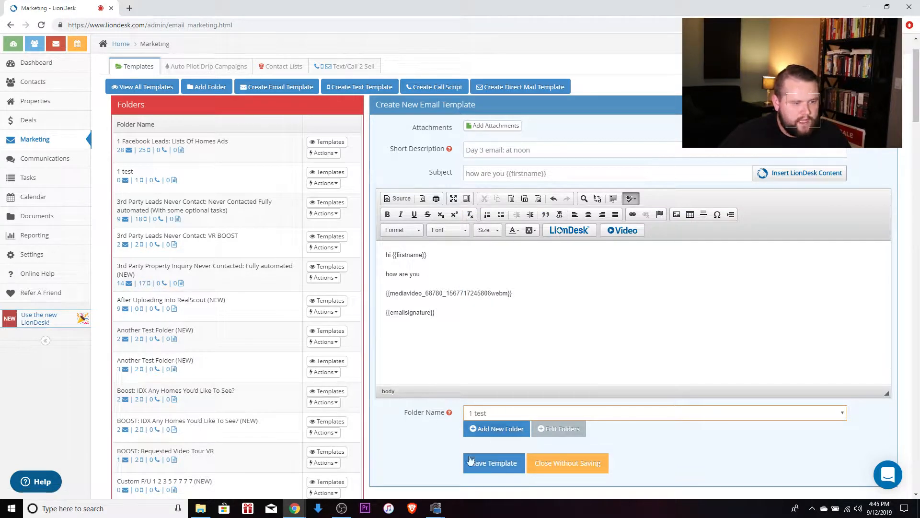
{"action": "left_click", "coordinate": [497, 472]}
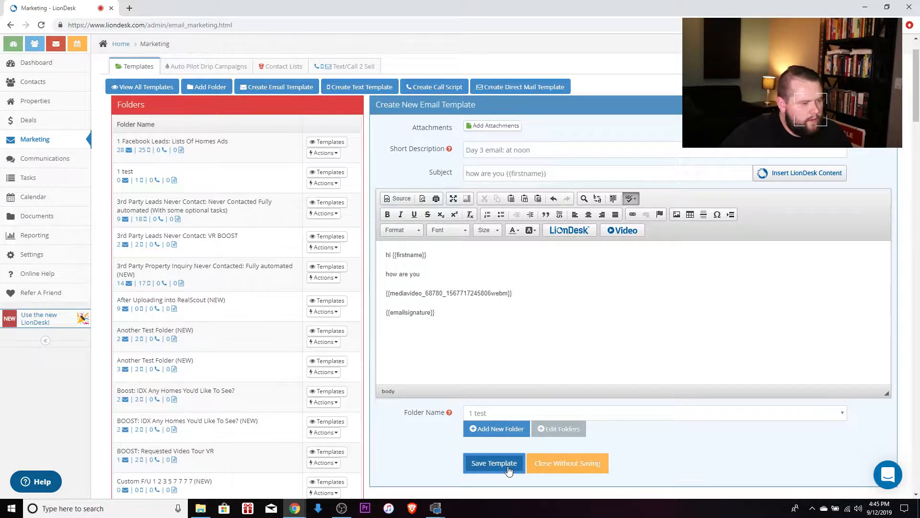
Save the "Day 3 email: at noon" email template in the "1 test" folder.
{"action": "left_click", "coordinate": [494, 463]}
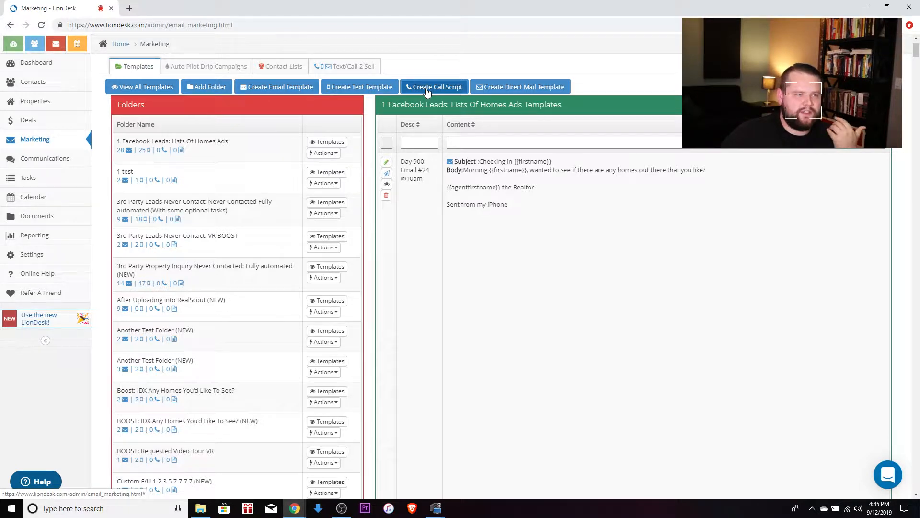
Open a new direct mail template and examine its letter and postcard options, from the recipient address settings to the template folder.
{"action": "left_click", "coordinate": [537, 87]}
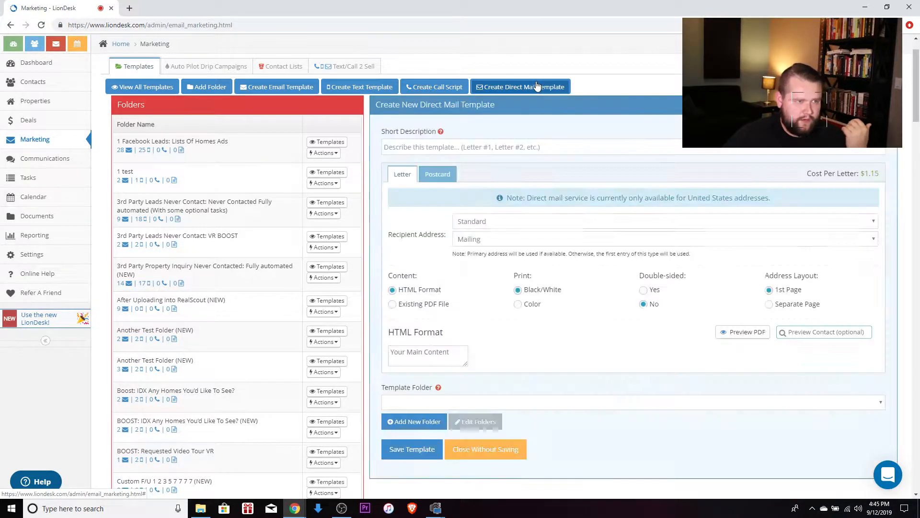
{"action": "scroll", "coordinate": [544, 345], "scroll_direction": "down", "scroll_amount": 1}
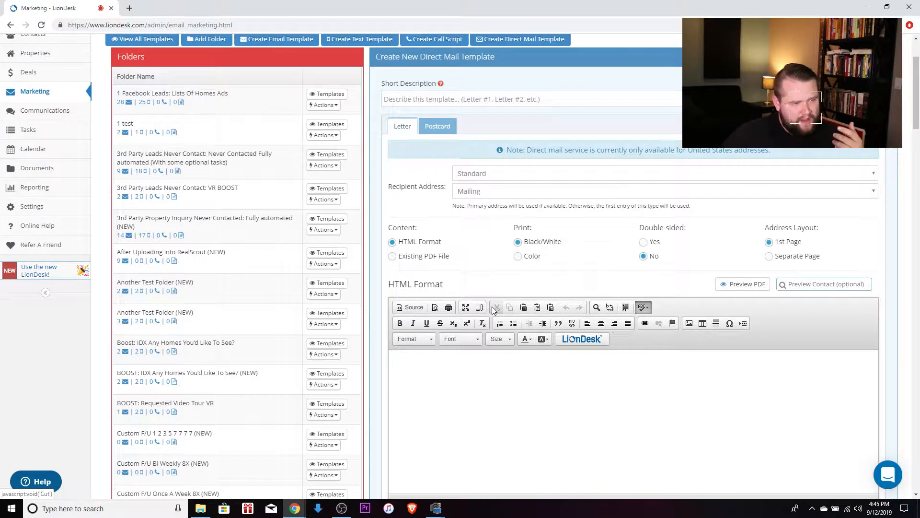
{"action": "scroll", "coordinate": [544, 345], "scroll_direction": "down", "scroll_amount": 3}
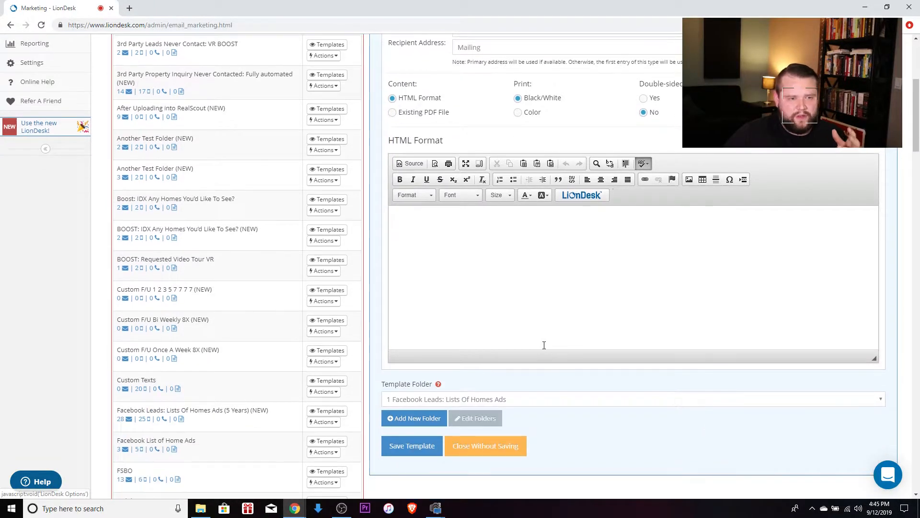
{"action": "scroll", "coordinate": [497, 345], "scroll_direction": "up", "scroll_amount": 4}
{"action": "scroll", "coordinate": [429, 294], "scroll_direction": "up", "scroll_amount": 1}
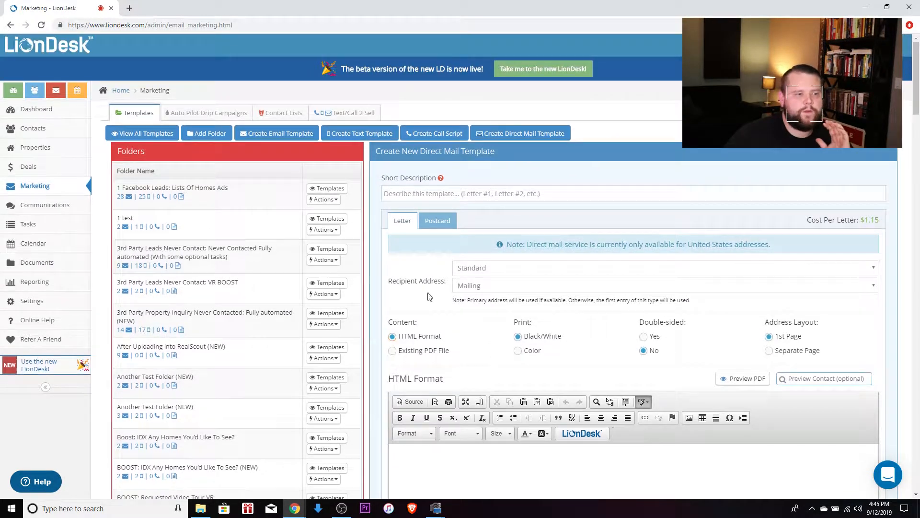
{"action": "scroll", "coordinate": [460, 331], "scroll_direction": "down", "scroll_amount": 4}
{"action": "scroll", "coordinate": [440, 166], "scroll_direction": "up", "scroll_amount": 3}
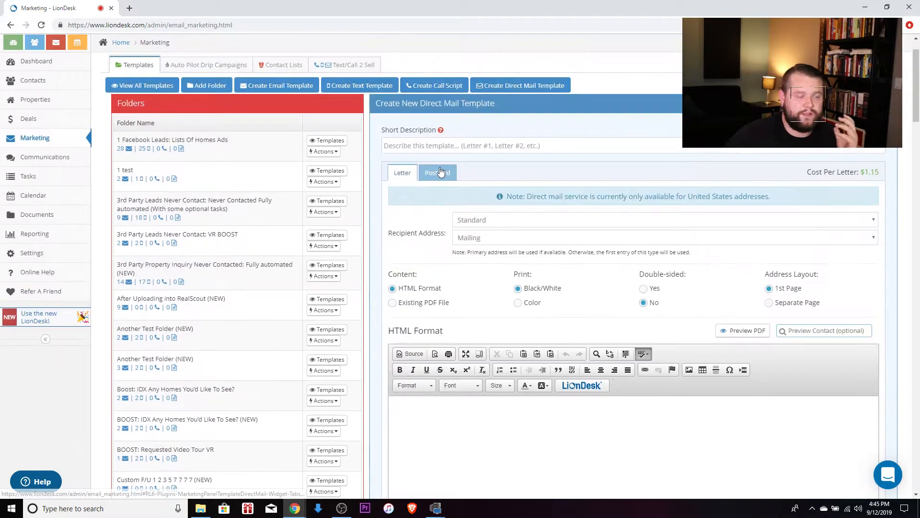
{"action": "left_click", "coordinate": [450, 172]}
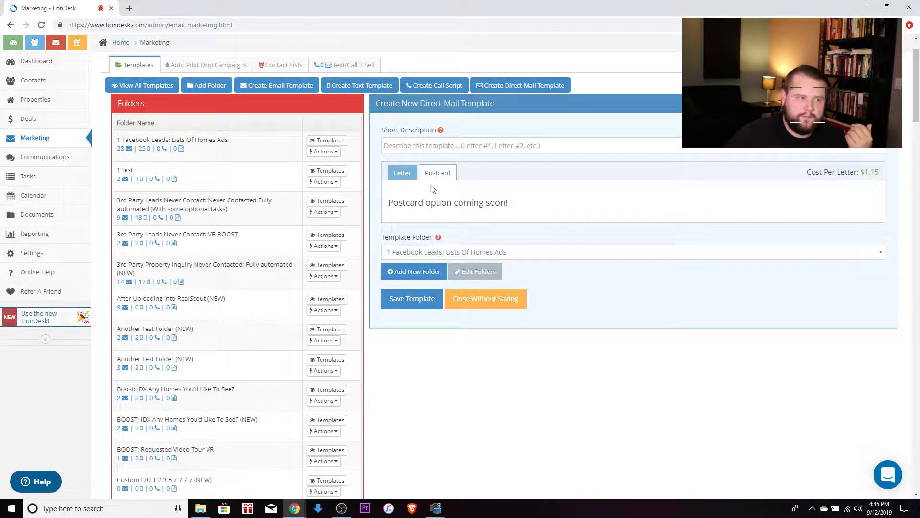
{"action": "left_click", "coordinate": [405, 177]}
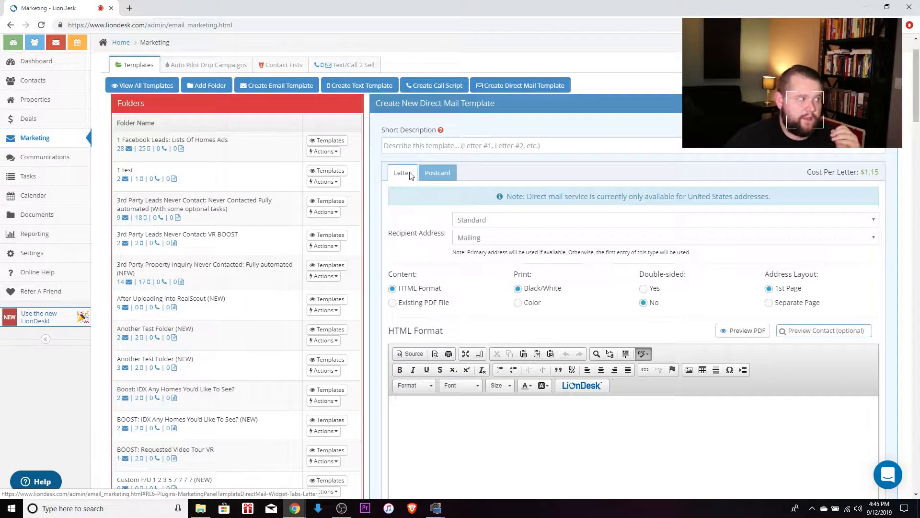
{"action": "scroll", "coordinate": [472, 291], "scroll_direction": "down", "scroll_amount": 5}
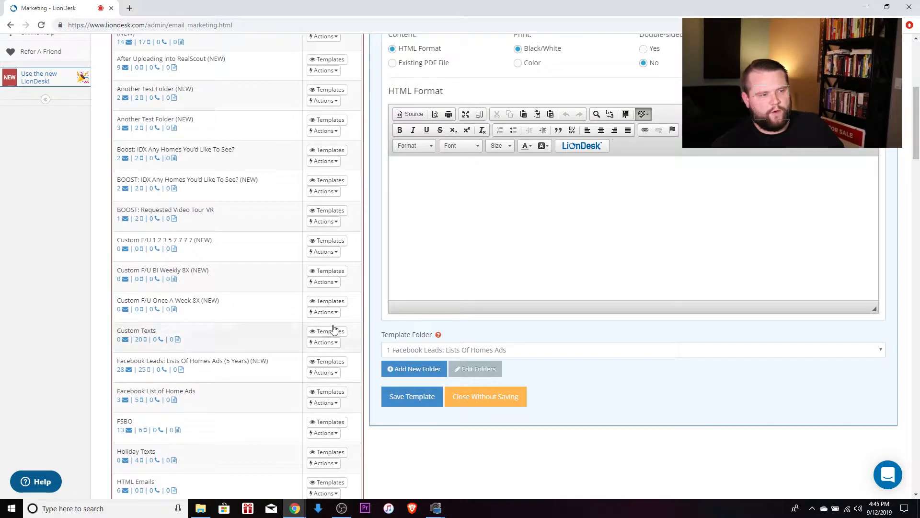
{"action": "scroll", "coordinate": [430, 305], "scroll_direction": "up", "scroll_amount": 5}
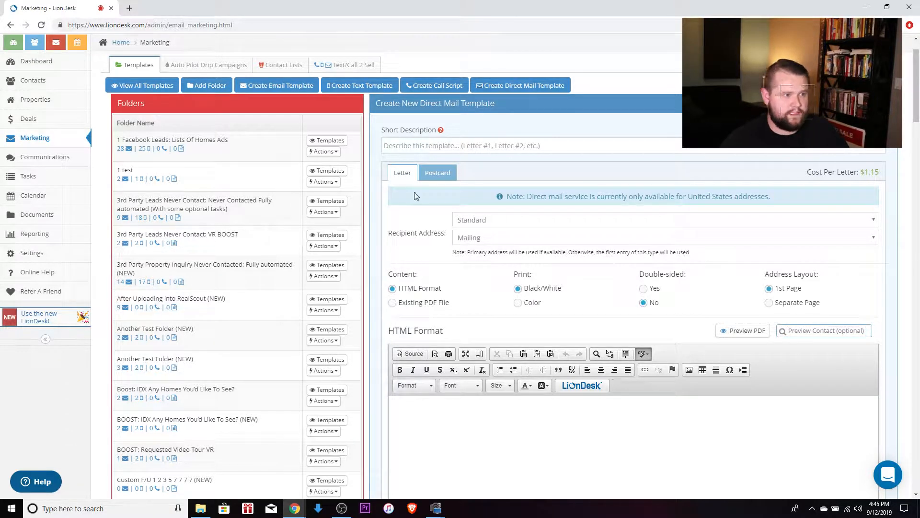
{"action": "left_click", "coordinate": [285, 93]}
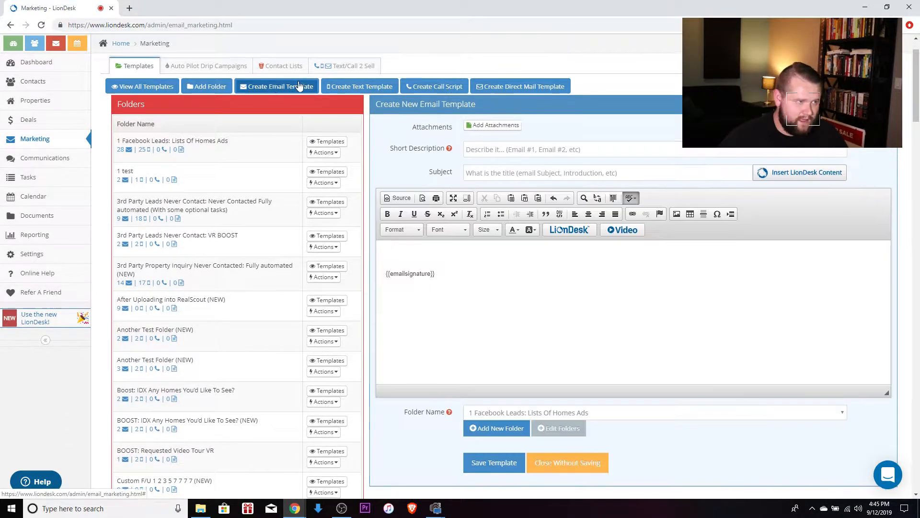
{"action": "left_click", "coordinate": [367, 91]}
{"action": "left_click", "coordinate": [294, 87]}
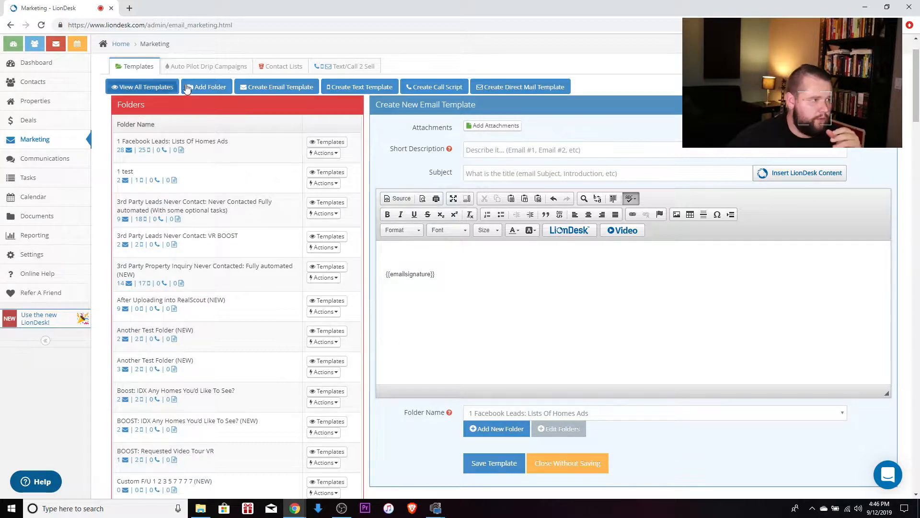
Create a new Auto Pilot drip campaign named "New Open House Leads".
{"action": "left_click", "coordinate": [207, 70]}
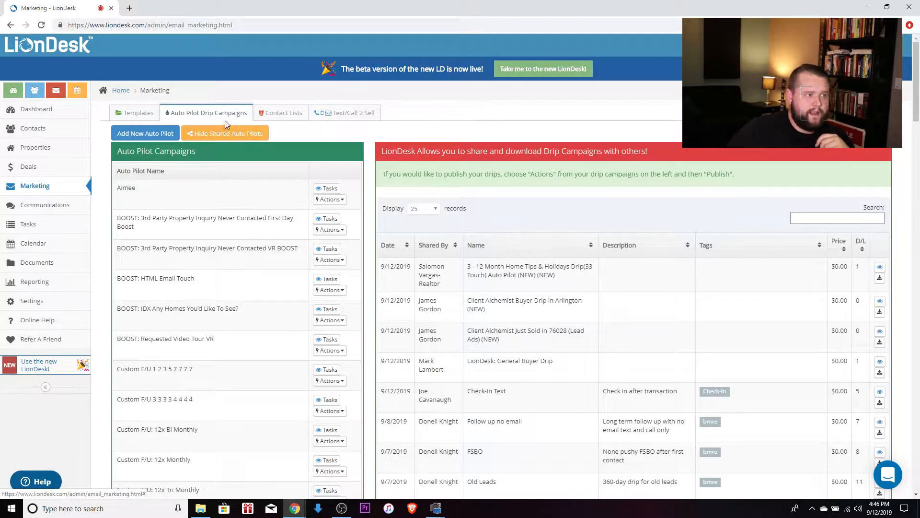
{"action": "left_click", "coordinate": [141, 135]}
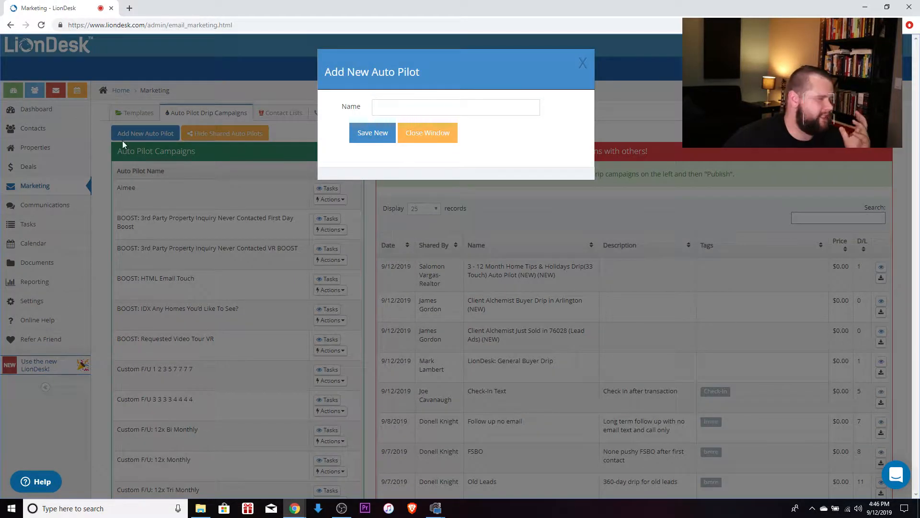
{"action": "left_click", "coordinate": [419, 104]}
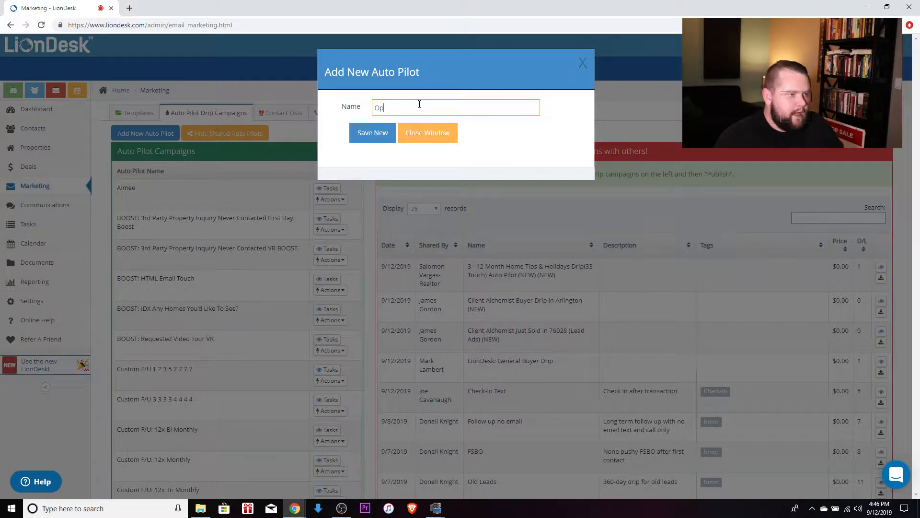
{"action": "type", "text": "New"}
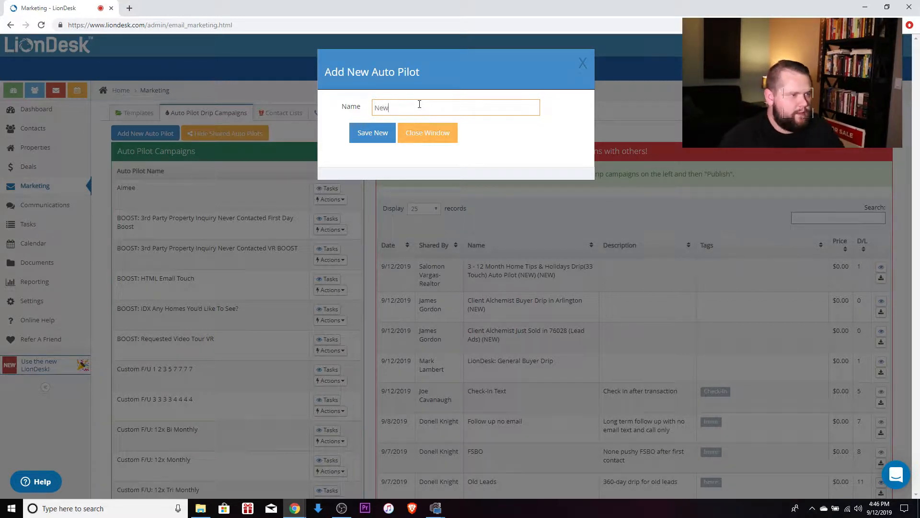
{"action": "type", "text": " Open H"}
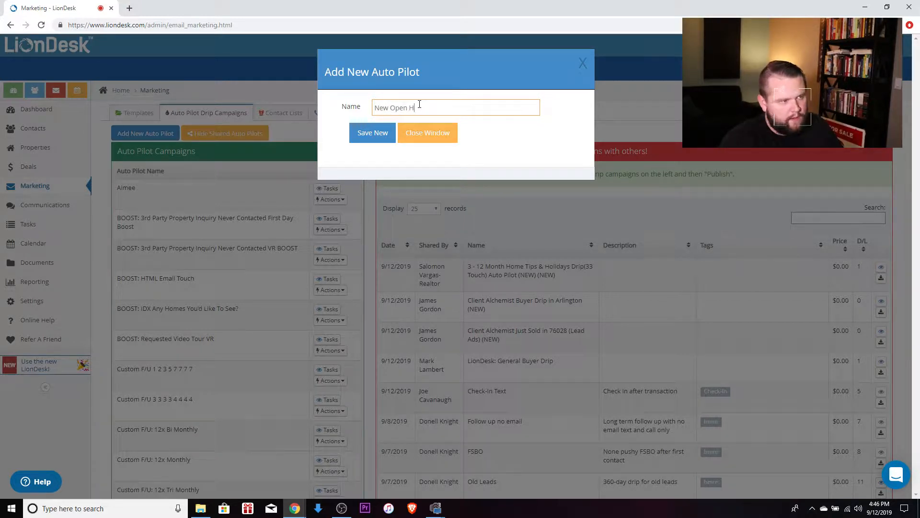
{"action": "type", "text": "ouse Leads"}
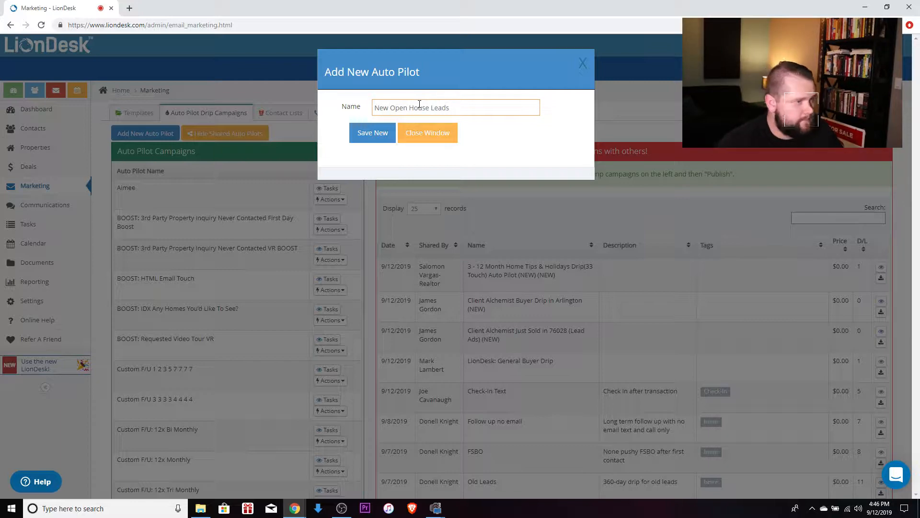
{"action": "left_click", "coordinate": [370, 134]}
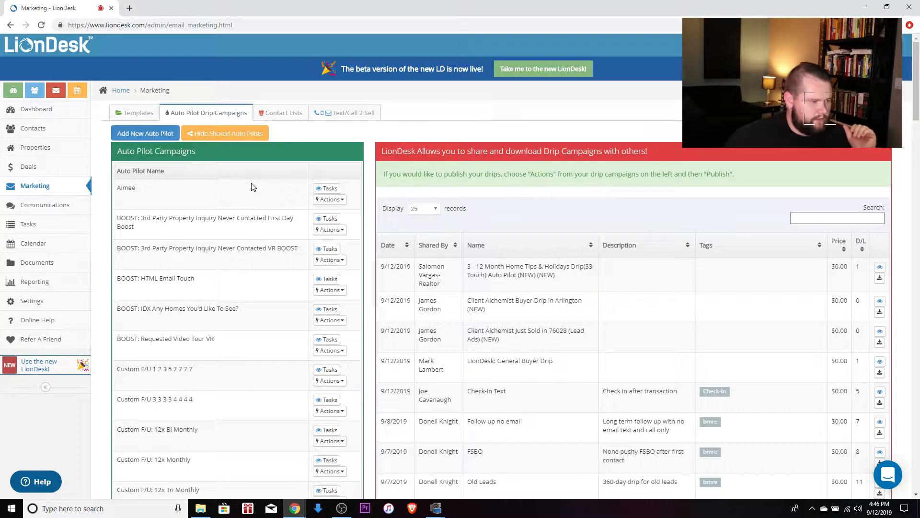
Look over the account's own Auto Pilot campaigns and the drip campaigns shared by others.
{"action": "scroll", "coordinate": [374, 178], "scroll_direction": "down", "scroll_amount": 12}
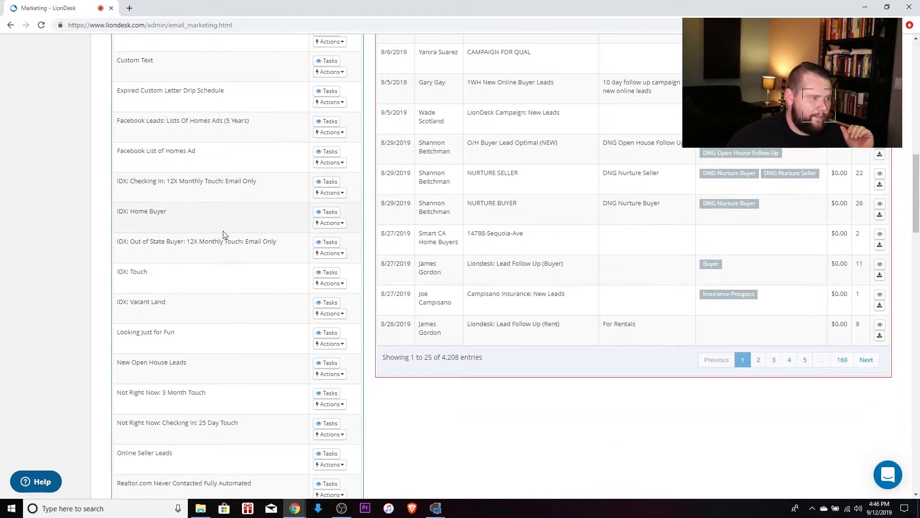
{"action": "scroll", "coordinate": [224, 234], "scroll_direction": "up", "scroll_amount": 12}
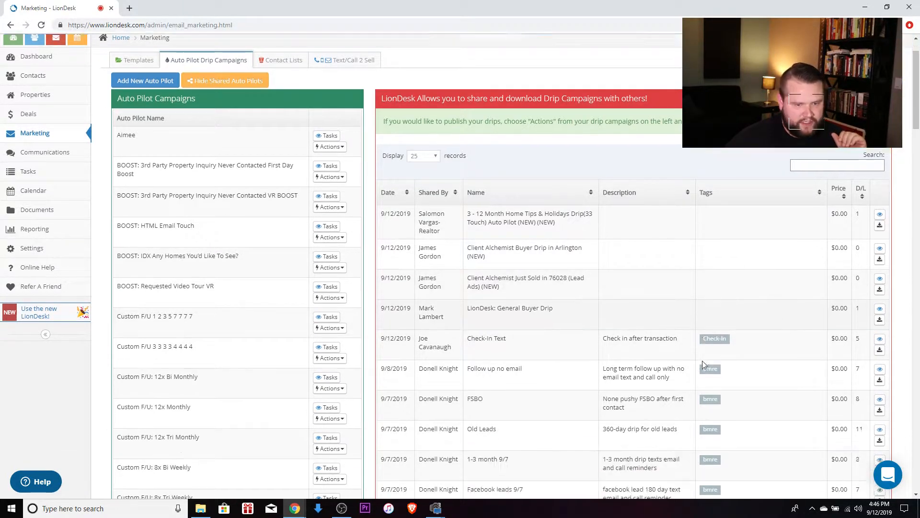
{"action": "scroll", "coordinate": [702, 360], "scroll_direction": "down", "scroll_amount": 2}
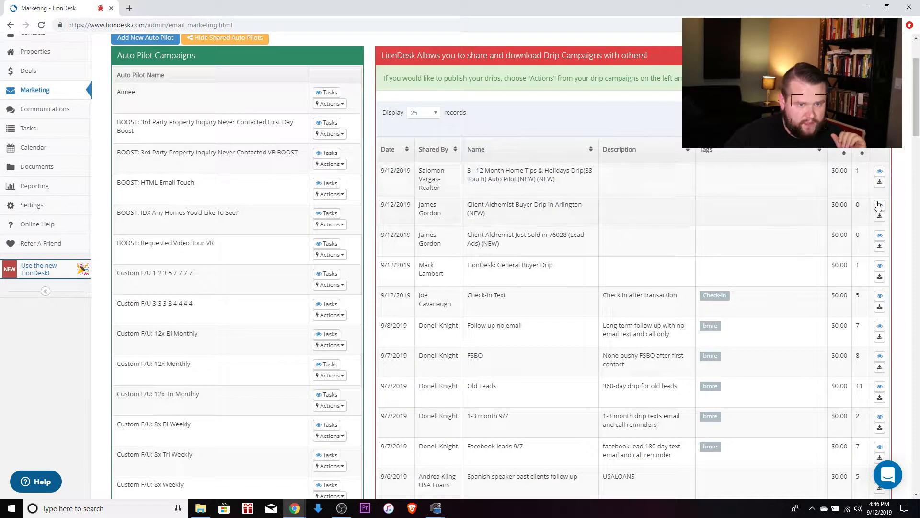
{"action": "scroll", "coordinate": [120, 216], "scroll_direction": "down", "scroll_amount": 3}
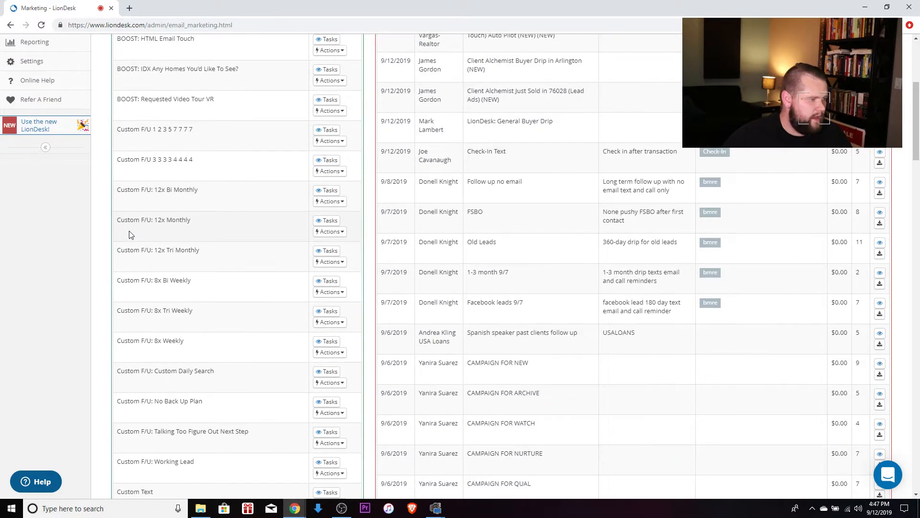
{"action": "scroll", "coordinate": [160, 267], "scroll_direction": "up", "scroll_amount": 5}
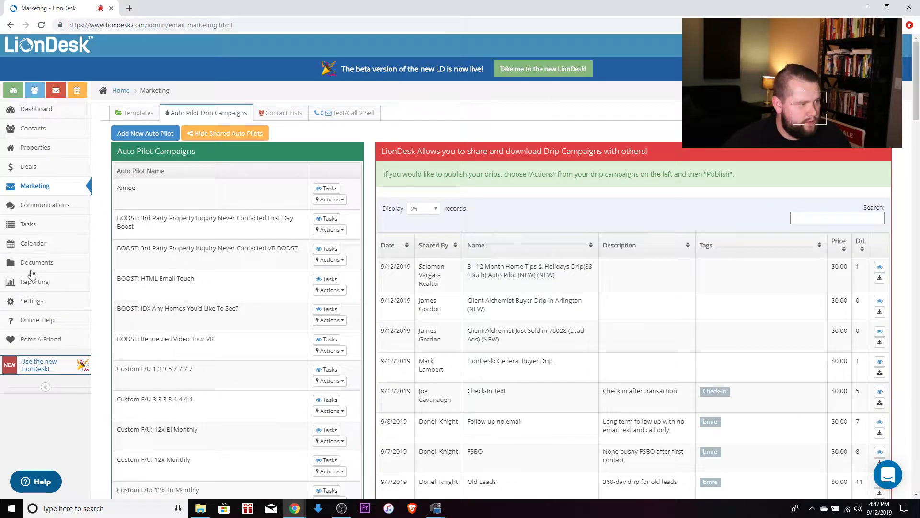
Find the New Open House Leads campaign among the Auto Pilot campaigns and open its tasks.
{"action": "scroll", "coordinate": [266, 262], "scroll_direction": "down", "scroll_amount": 4}
{"action": "scroll", "coordinate": [266, 259], "scroll_direction": "down", "scroll_amount": 10}
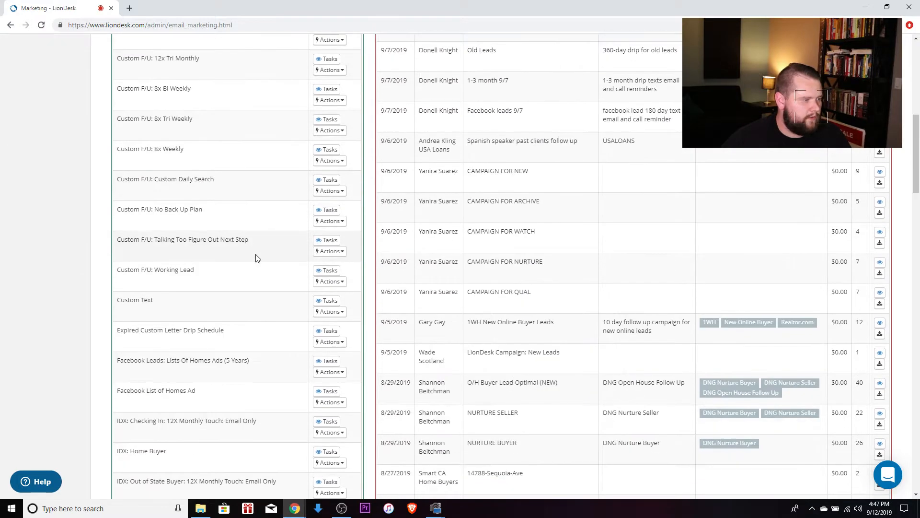
{"action": "scroll", "coordinate": [242, 249], "scroll_direction": "down", "scroll_amount": 8}
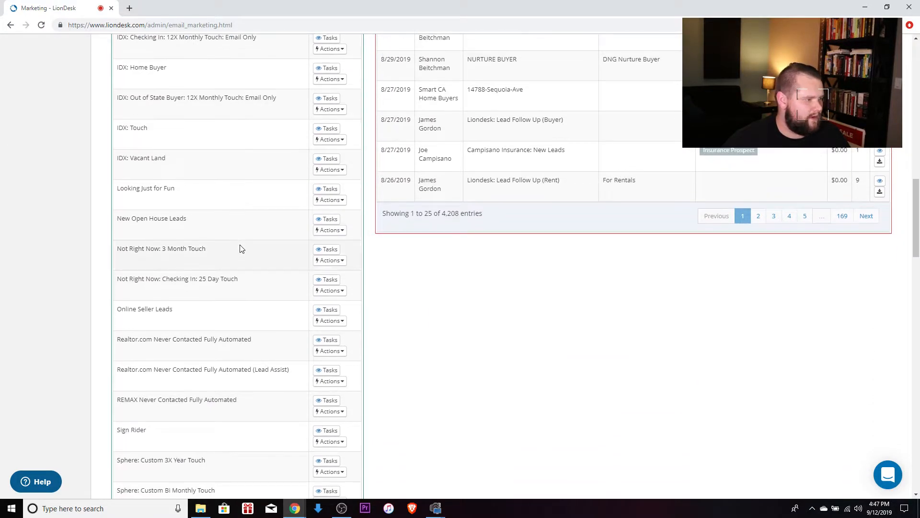
{"action": "scroll", "coordinate": [233, 273], "scroll_direction": "down", "scroll_amount": 4}
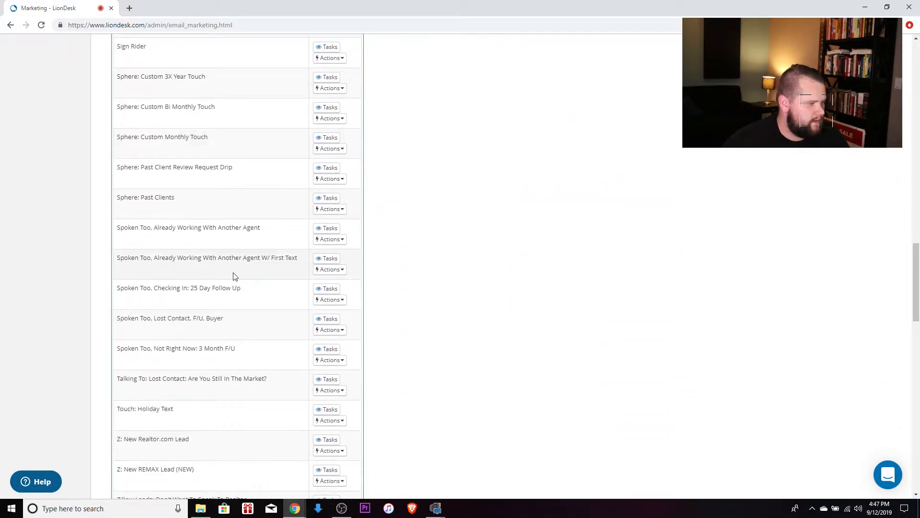
{"action": "scroll", "coordinate": [234, 276], "scroll_direction": "up", "scroll_amount": 3}
{"action": "scroll", "coordinate": [234, 277], "scroll_direction": "up", "scroll_amount": 4}
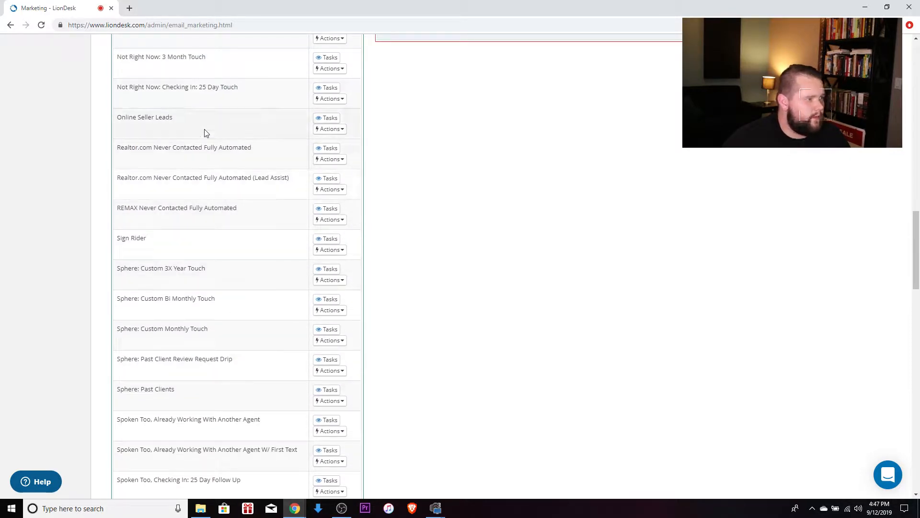
{"action": "scroll", "coordinate": [209, 143], "scroll_direction": "up", "scroll_amount": 1}
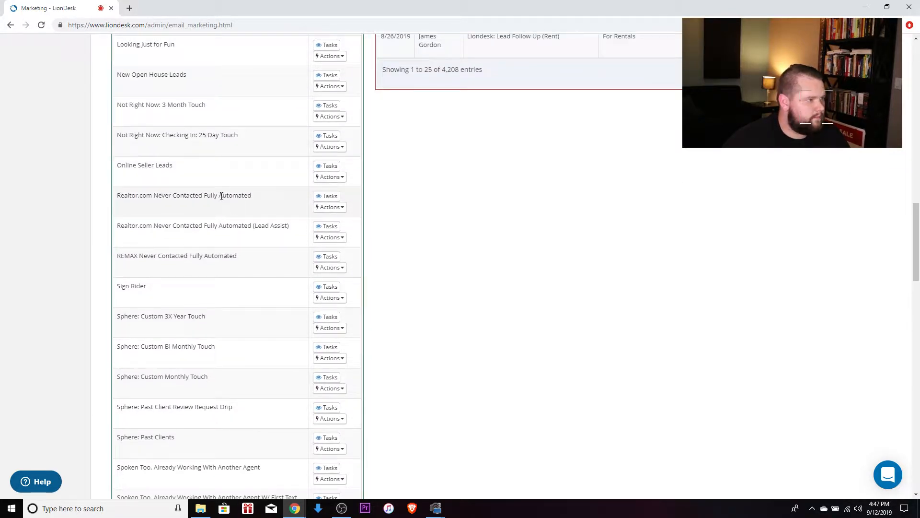
{"action": "scroll", "coordinate": [222, 196], "scroll_direction": "up", "scroll_amount": 2}
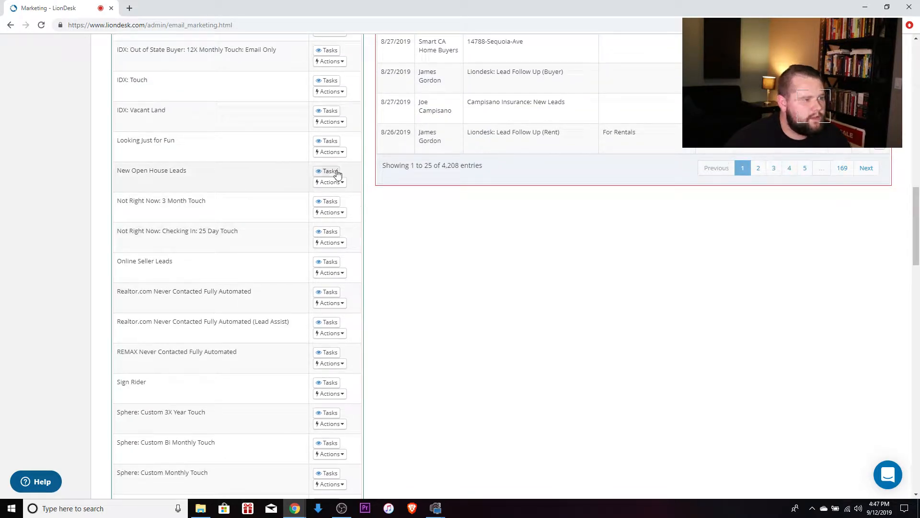
{"action": "left_click", "coordinate": [329, 172]}
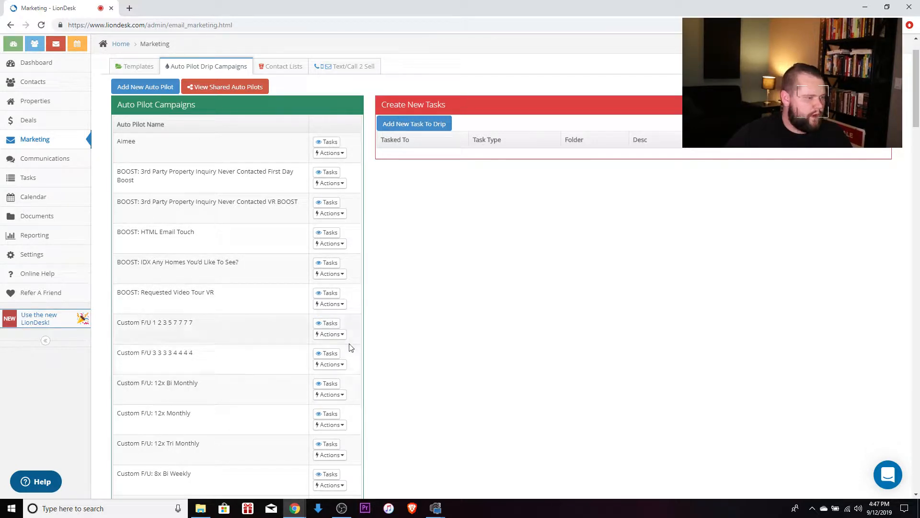
Examine the task schedule of the Custom F/U 1 2 3 5 7 7 7 7 campaign and return to the New Open House Leads tasks.
{"action": "left_click", "coordinate": [330, 323]}
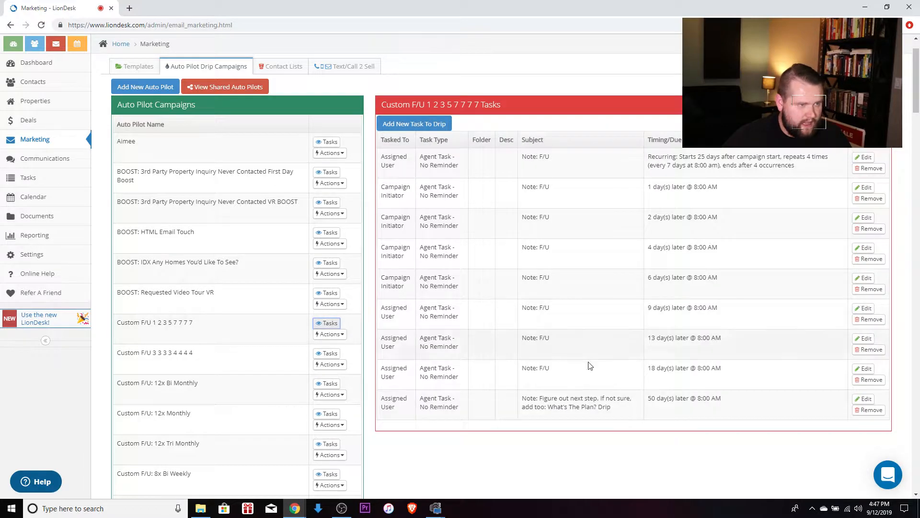
{"action": "scroll", "coordinate": [297, 410], "scroll_direction": "down", "scroll_amount": 9}
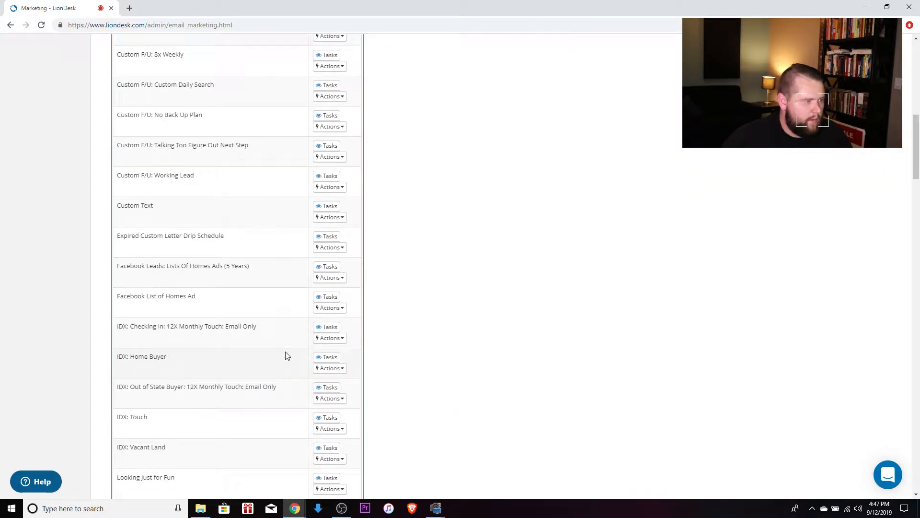
{"action": "scroll", "coordinate": [287, 356], "scroll_direction": "down", "scroll_amount": 5}
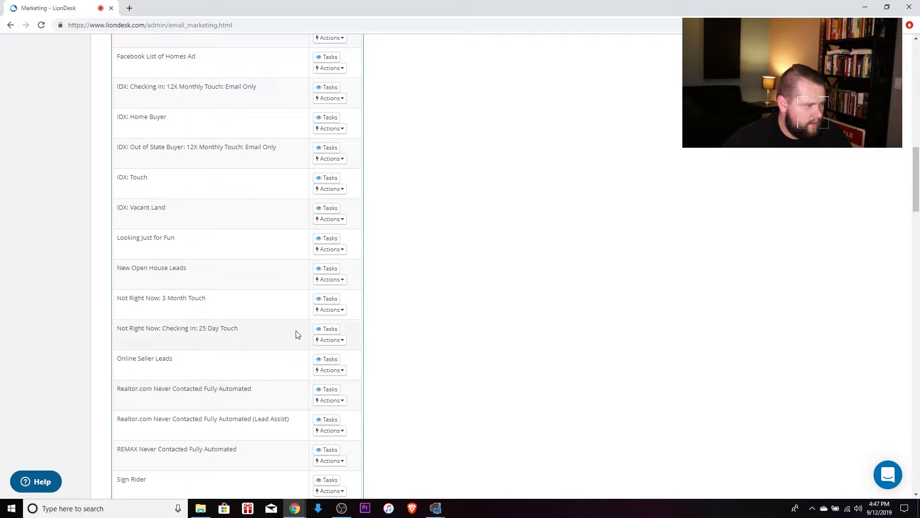
{"action": "left_click", "coordinate": [328, 269]}
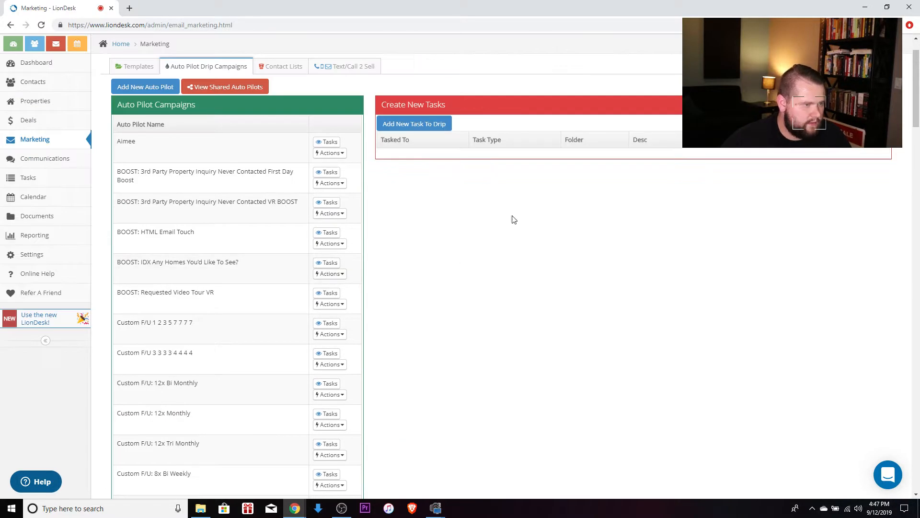
Start a new task in the New Open House Leads drip and set its type to Text Contact.
{"action": "left_click", "coordinate": [433, 125]}
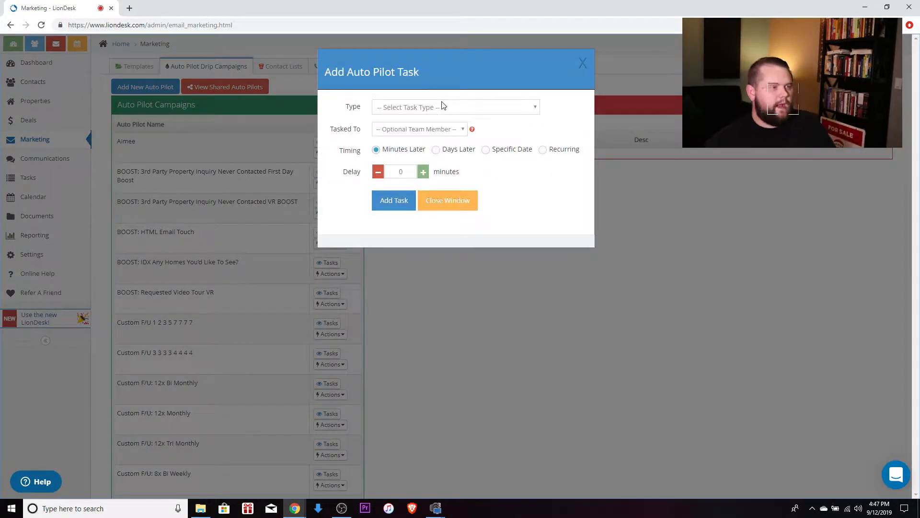
{"action": "left_click", "coordinate": [407, 106]}
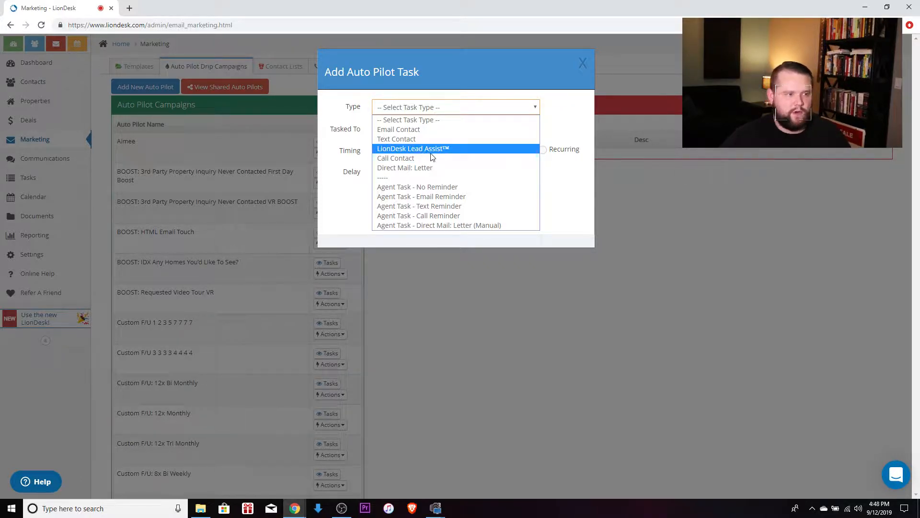
{"action": "left_click", "coordinate": [405, 139]}
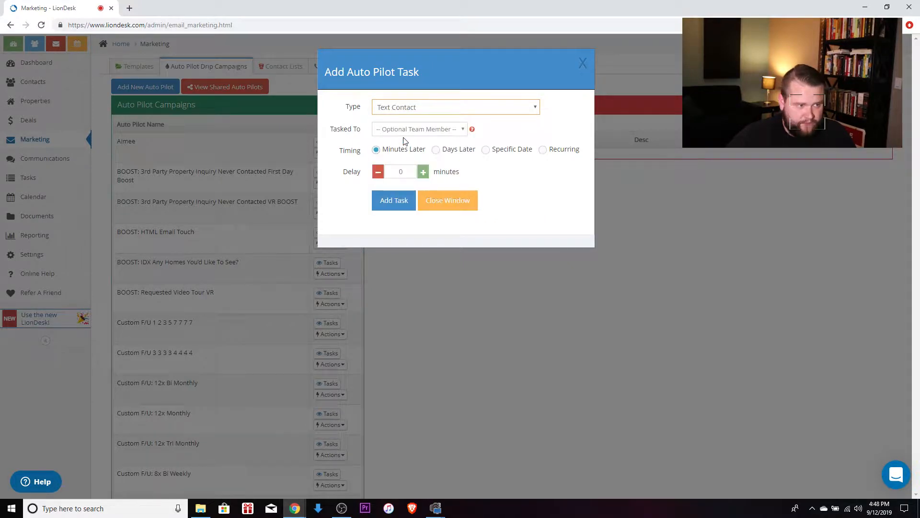
{"action": "left_click", "coordinate": [437, 107]}
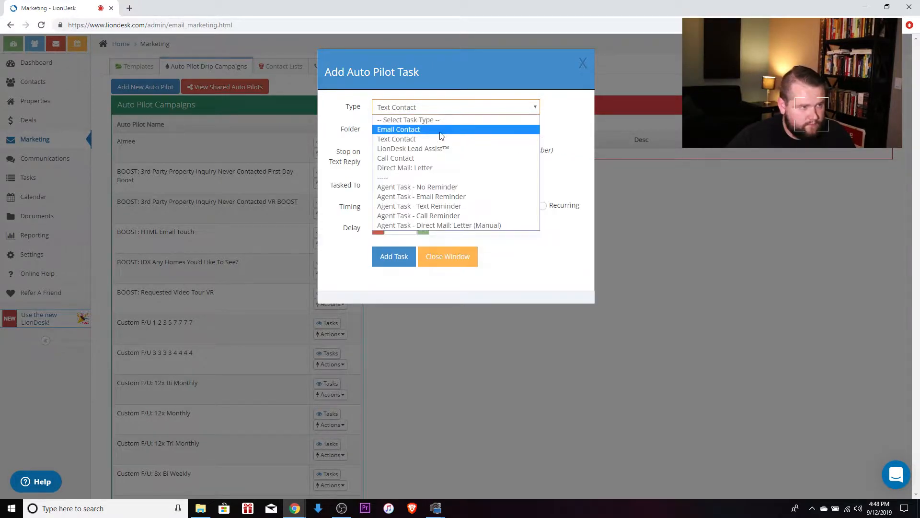
{"action": "left_click", "coordinate": [438, 136]}
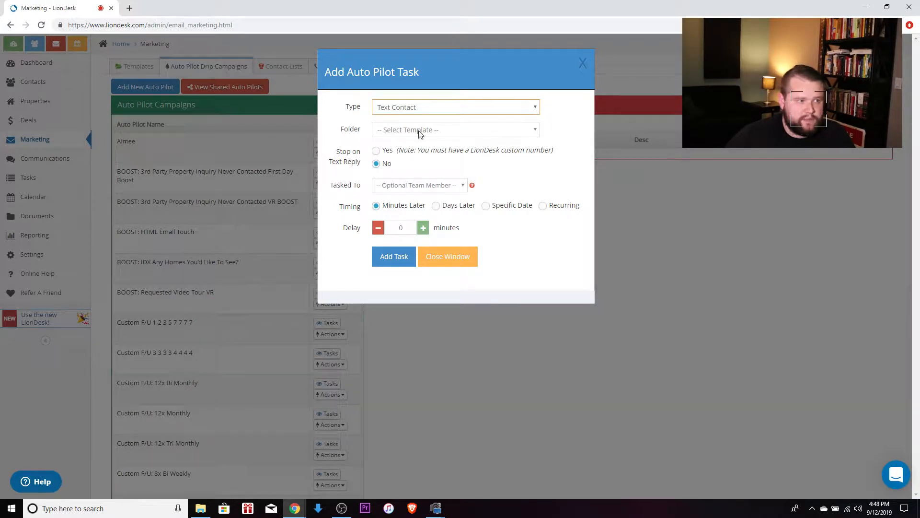
Assign the text task the "Day 1: Morning" template from the "1 test" folder.
{"action": "left_click", "coordinate": [425, 134]}
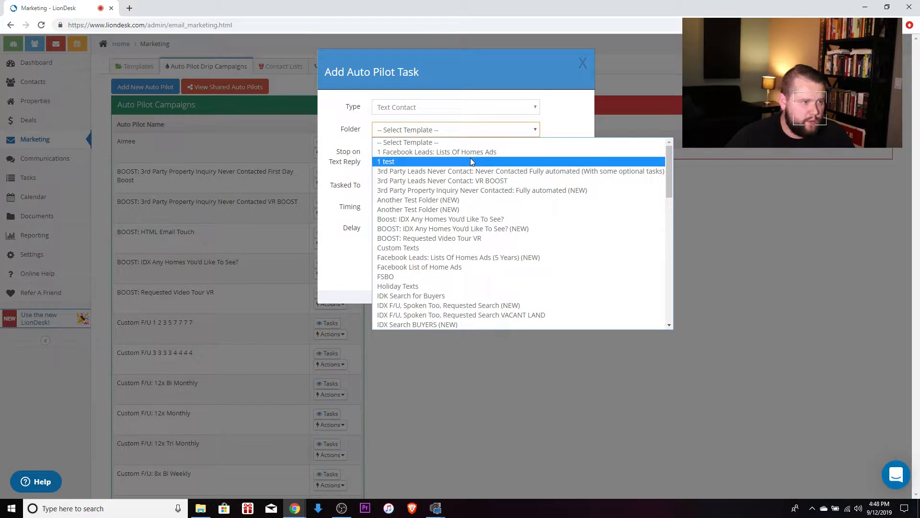
{"action": "left_click", "coordinate": [472, 161]}
{"action": "left_click", "coordinate": [431, 153]}
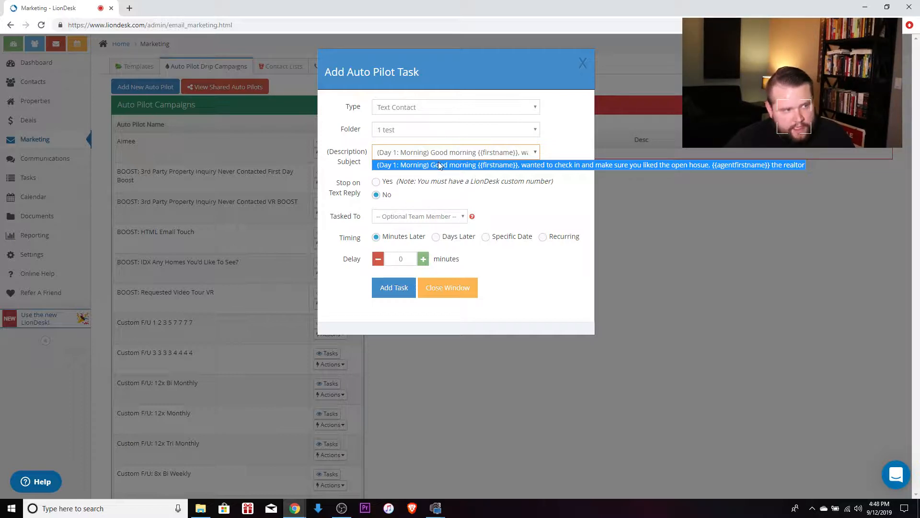
{"action": "left_click", "coordinate": [478, 164]}
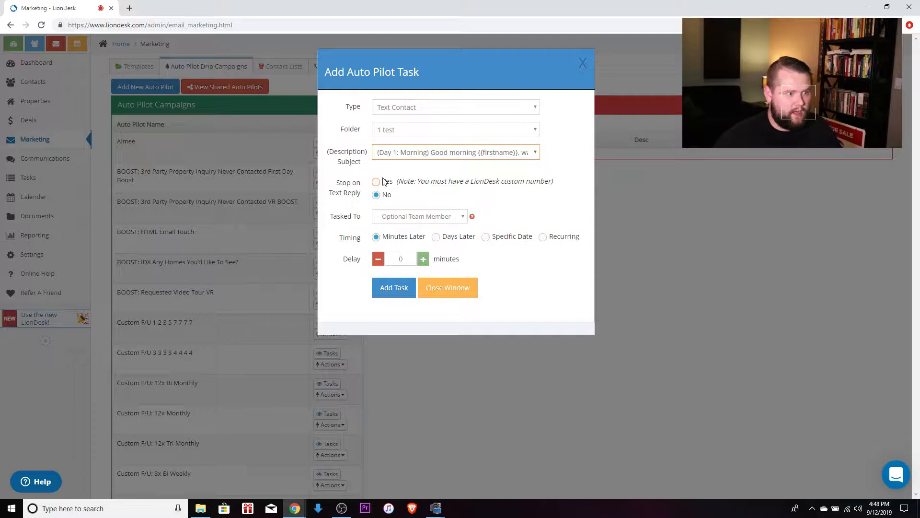
Try the Days Later and Minutes Later timing options for the text task.
{"action": "left_click", "coordinate": [442, 238]}
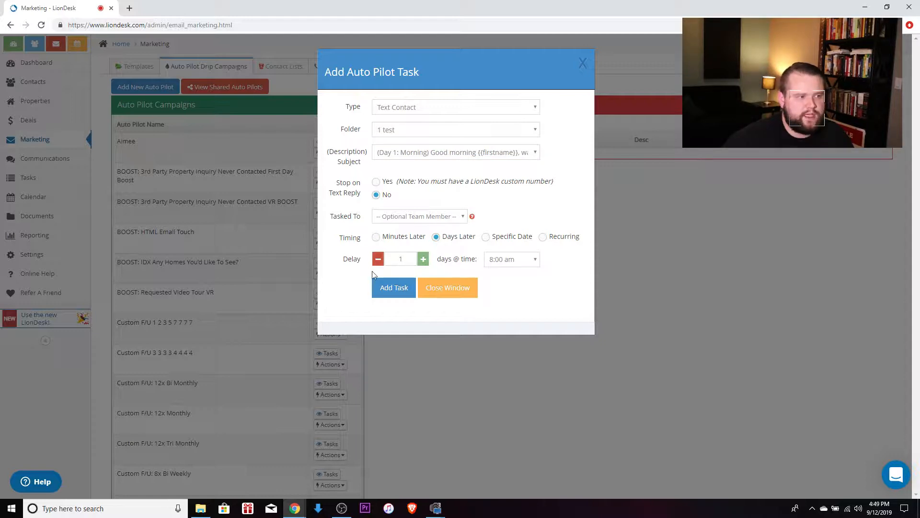
{"action": "left_click", "coordinate": [385, 238]}
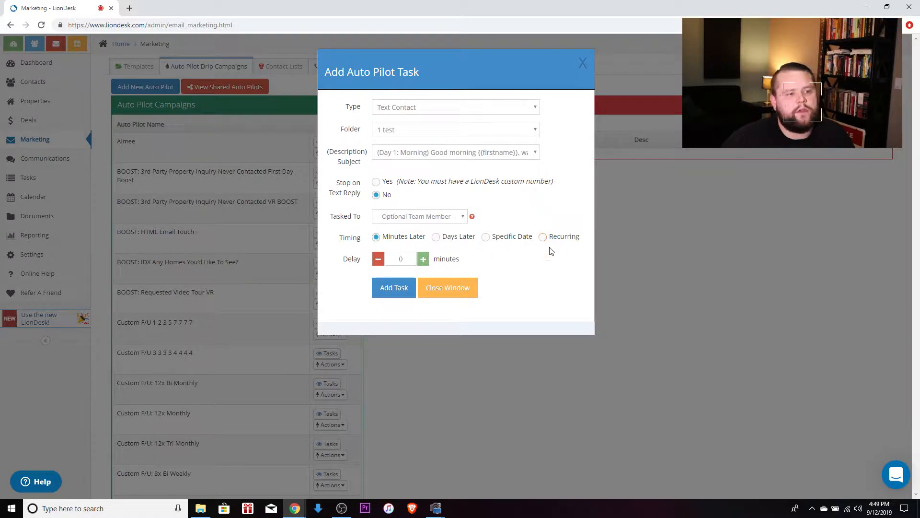
{"action": "left_click", "coordinate": [436, 238]}
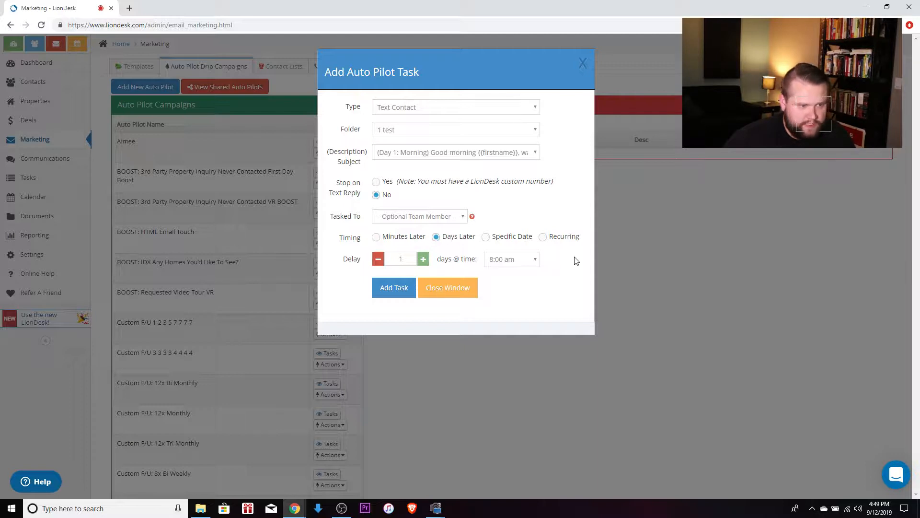
Try a custom recurring schedule repeating every 90 days, starting 4 days after the campaign begins and ending after 7 occurrences.
{"action": "left_click", "coordinate": [543, 237]}
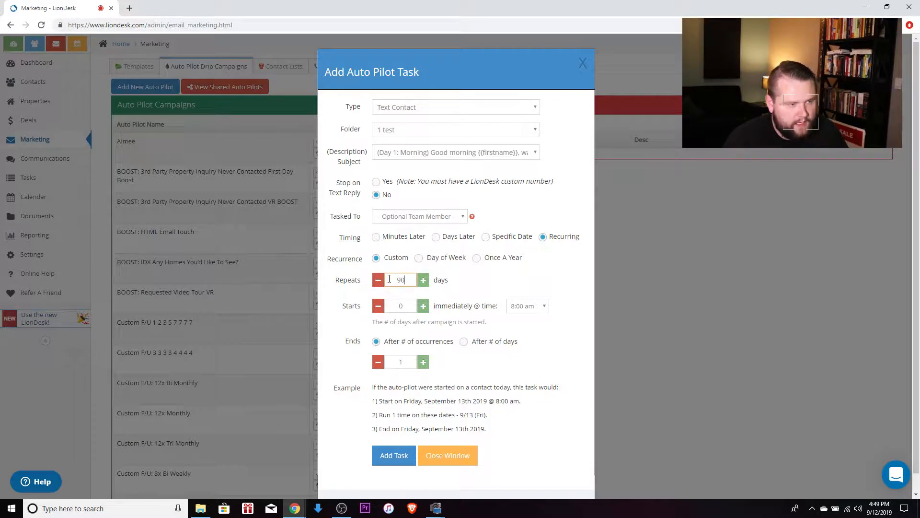
{"action": "double_click", "coordinate": [403, 307]}
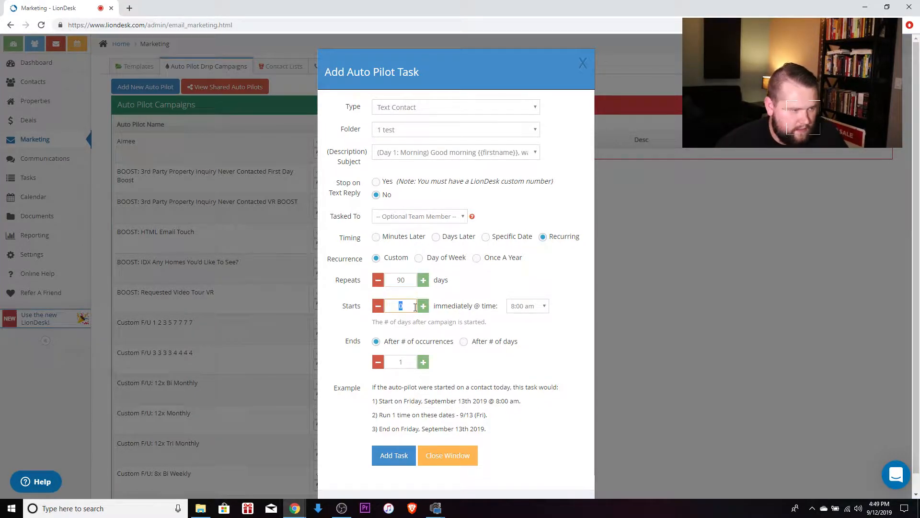
{"action": "type", "text": "4"}
{"action": "left_click", "coordinate": [424, 363]}
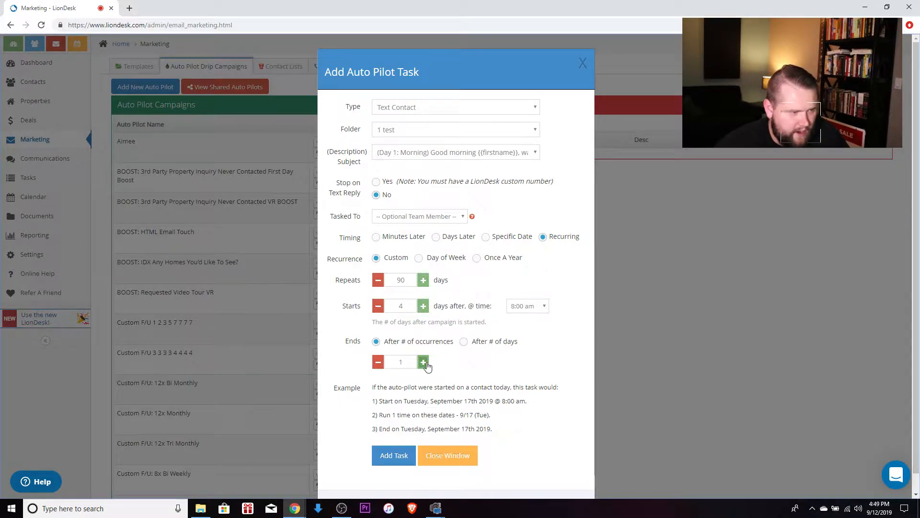
{"action": "left_click", "coordinate": [423, 363]}
{"action": "left_click", "coordinate": [424, 363]}
{"action": "left_click", "coordinate": [423, 363]}
{"action": "left_click", "coordinate": [424, 362]}
{"action": "left_click", "coordinate": [424, 362]}
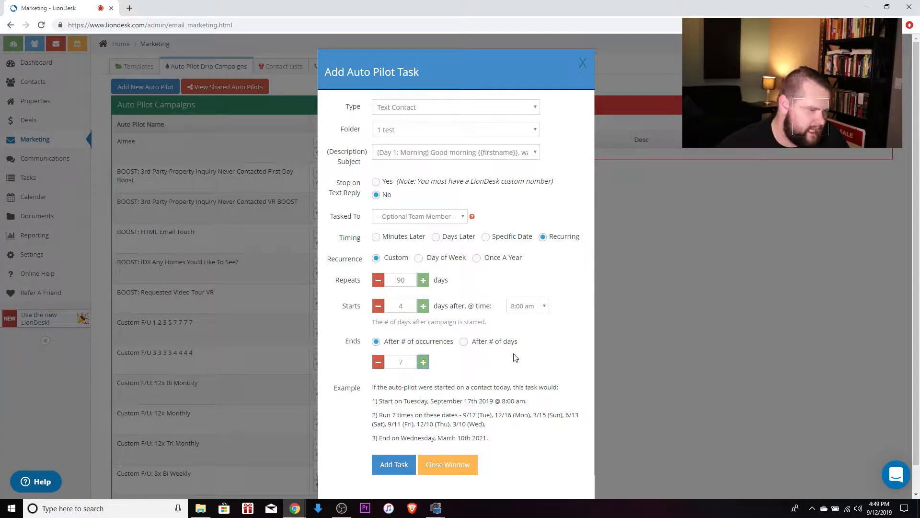
{"action": "left_click", "coordinate": [526, 306]}
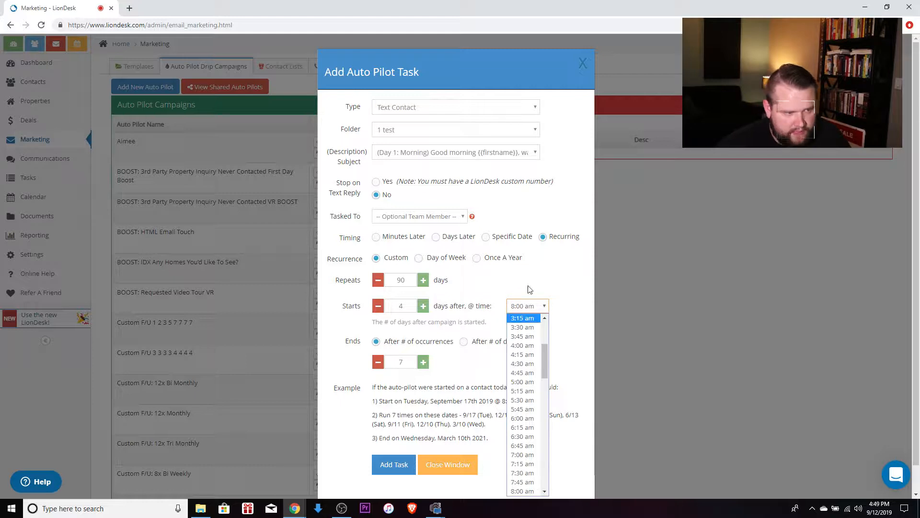
{"action": "left_click", "coordinate": [529, 269]}
Schedule the text task for 1 day later at 10:00 am and add it to the drip.
{"action": "left_click", "coordinate": [438, 238]}
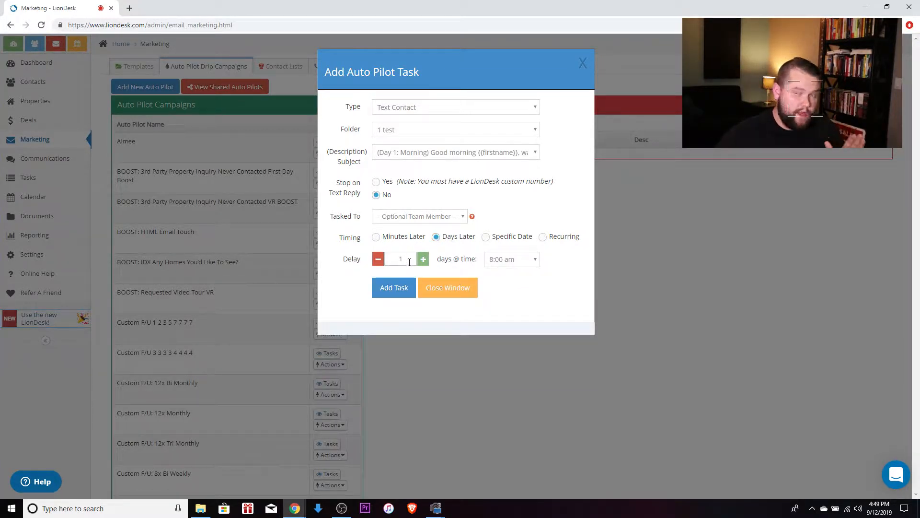
{"action": "left_click", "coordinate": [508, 260]}
{"action": "scroll", "coordinate": [509, 378], "scroll_direction": "down", "scroll_amount": 4}
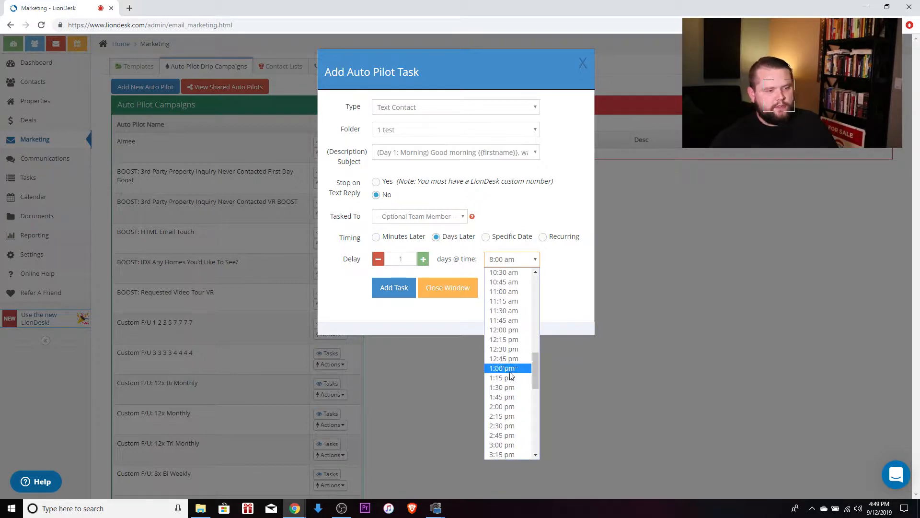
{"action": "scroll", "coordinate": [517, 395], "scroll_direction": "up", "scroll_amount": 5}
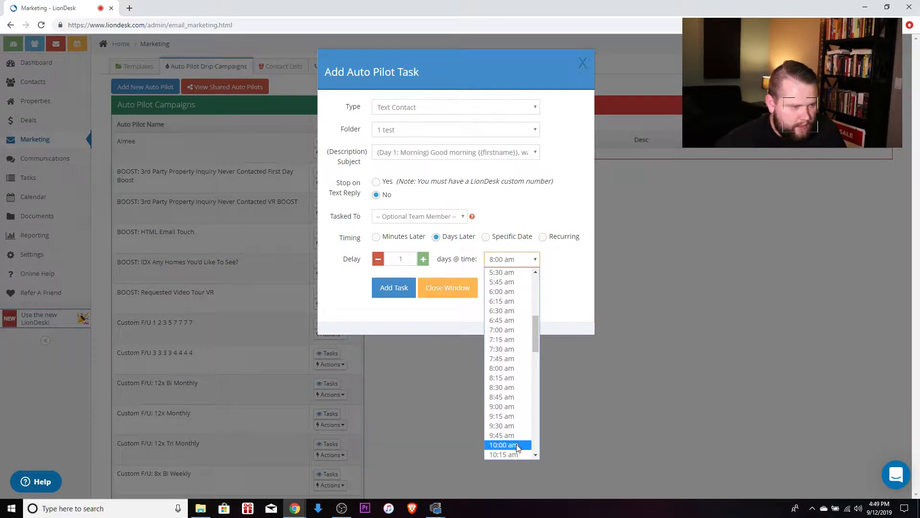
{"action": "left_click", "coordinate": [503, 444]}
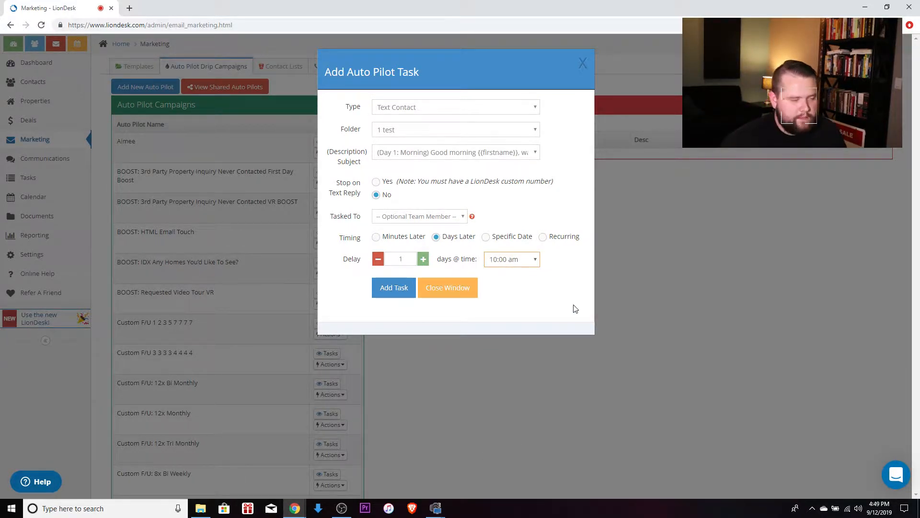
{"action": "left_click", "coordinate": [396, 289]}
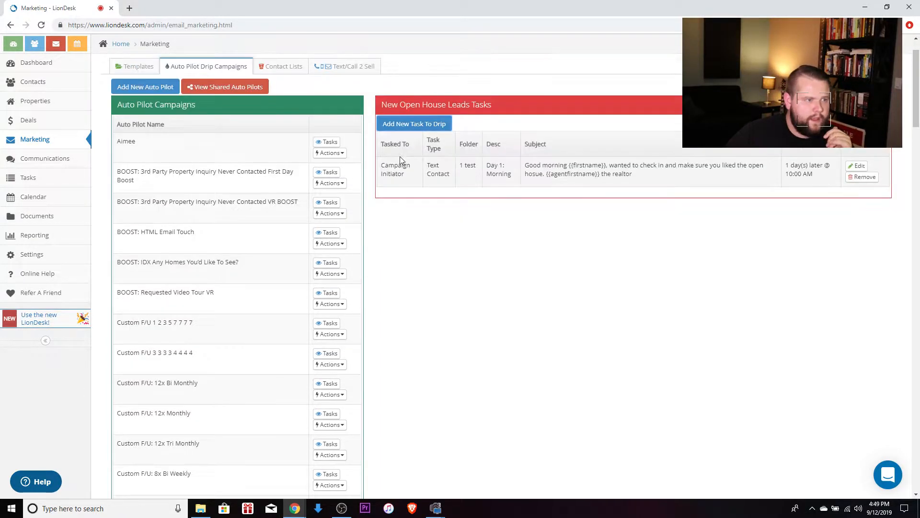
Start a new Email Contact task using the "Day 3 email: at noon" template from the "1 test" folder.
{"action": "left_click", "coordinate": [422, 125]}
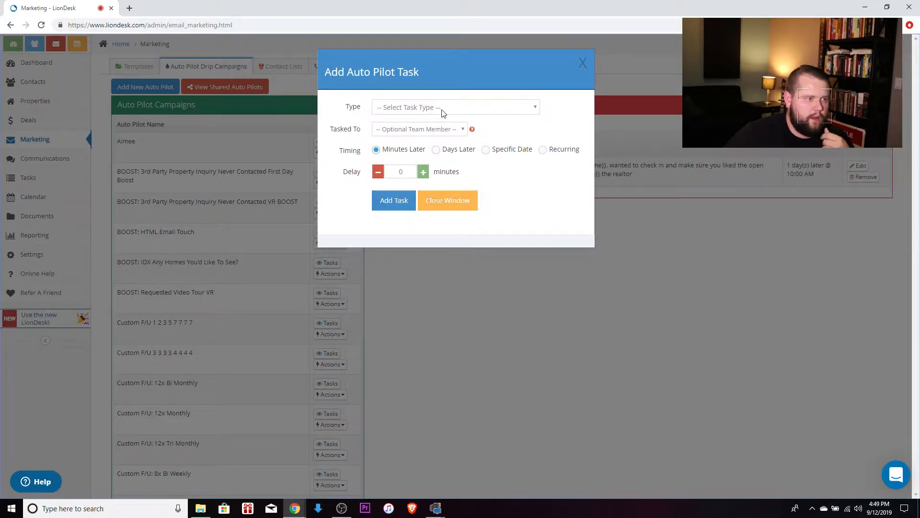
{"action": "left_click", "coordinate": [442, 107]}
{"action": "left_click", "coordinate": [445, 128]}
{"action": "left_click", "coordinate": [430, 126]}
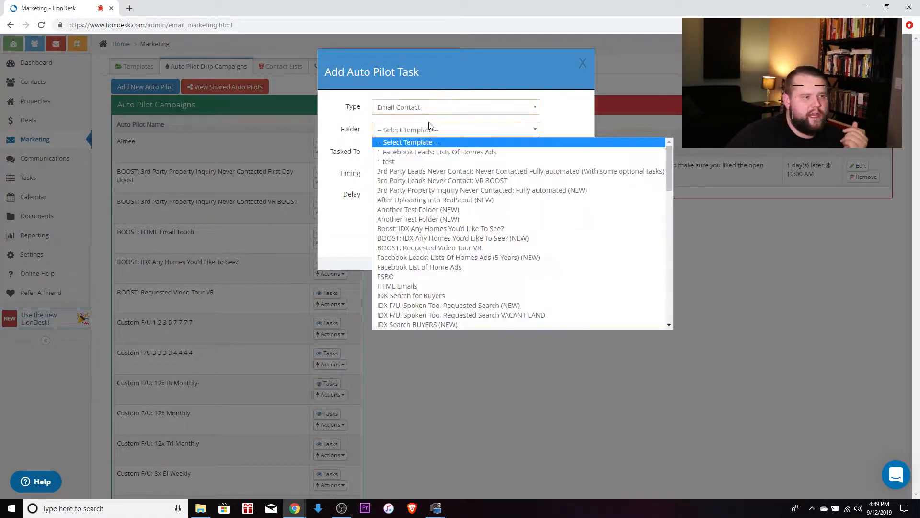
{"action": "left_click", "coordinate": [461, 162]}
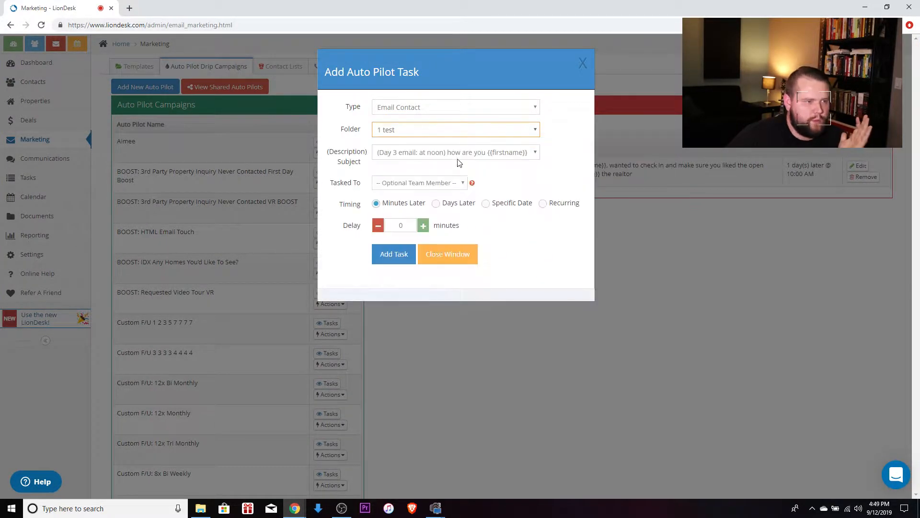
{"action": "left_click", "coordinate": [434, 152]}
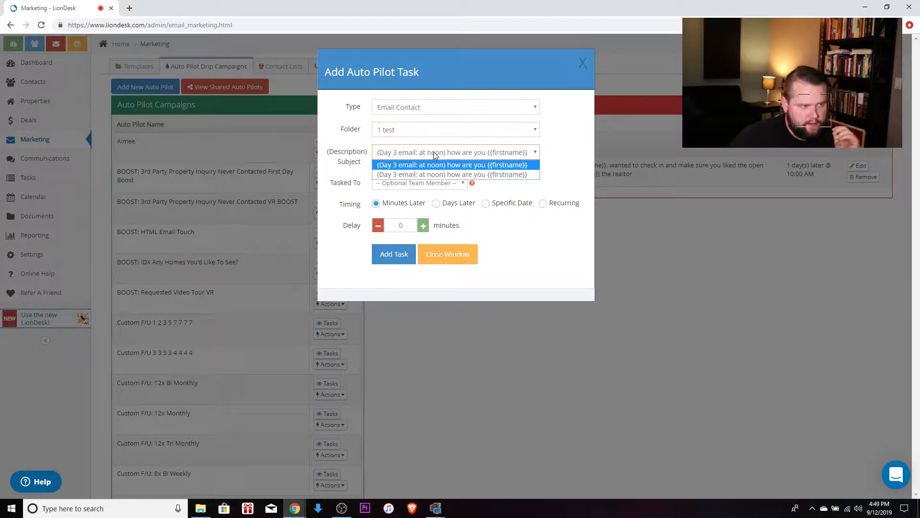
{"action": "left_click", "coordinate": [454, 167]}
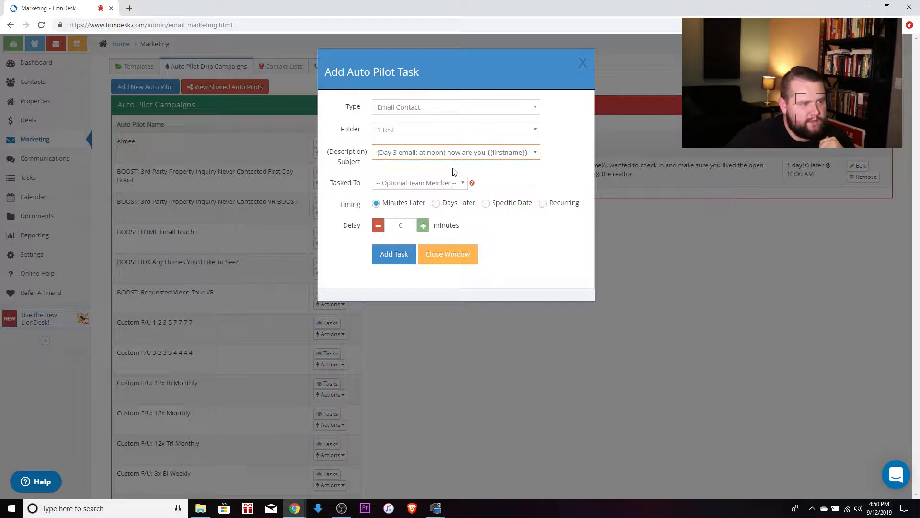
Schedule the email task for 3 days later at 12:45 pm and add it to the drip.
{"action": "left_click", "coordinate": [436, 203]}
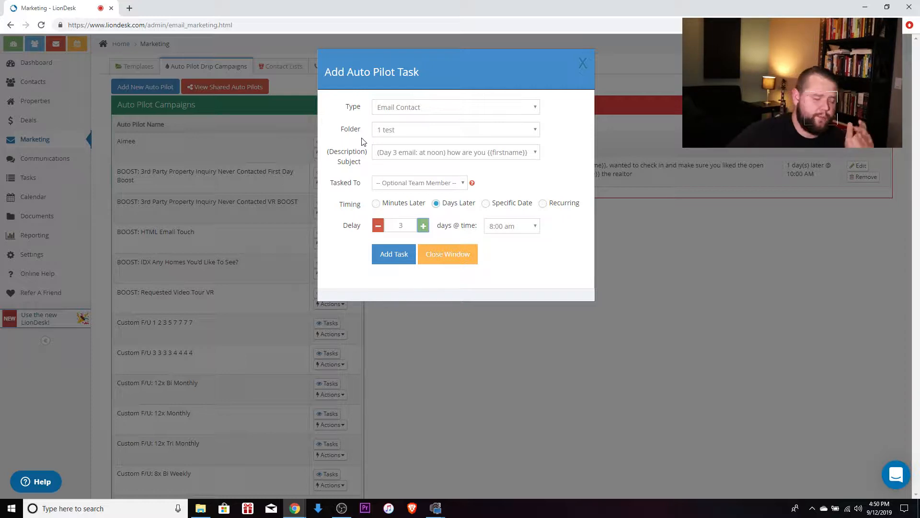
{"action": "left_click", "coordinate": [506, 226]}
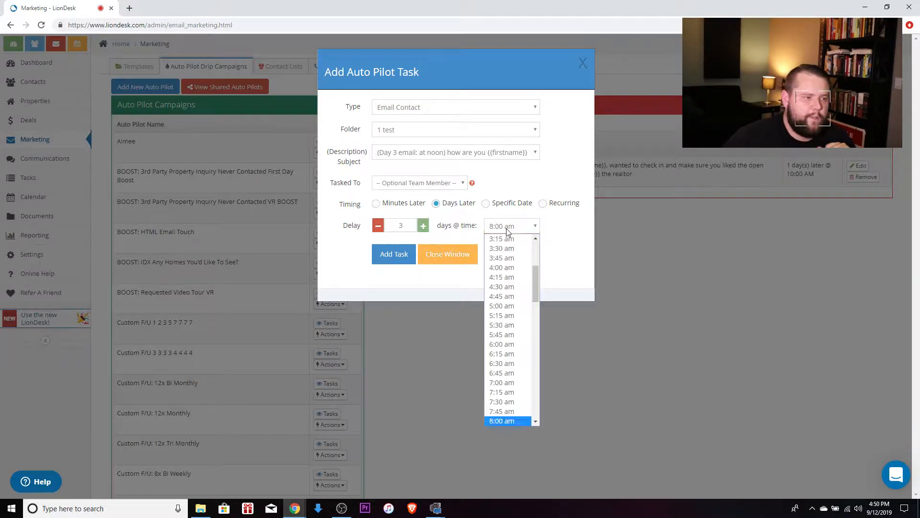
{"action": "scroll", "coordinate": [522, 344], "scroll_direction": "down", "scroll_amount": 4}
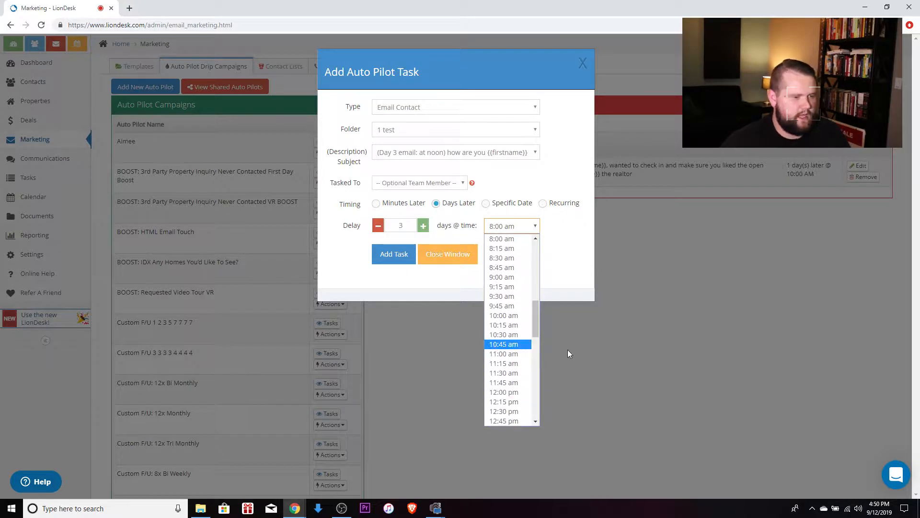
{"action": "left_click", "coordinate": [506, 420]}
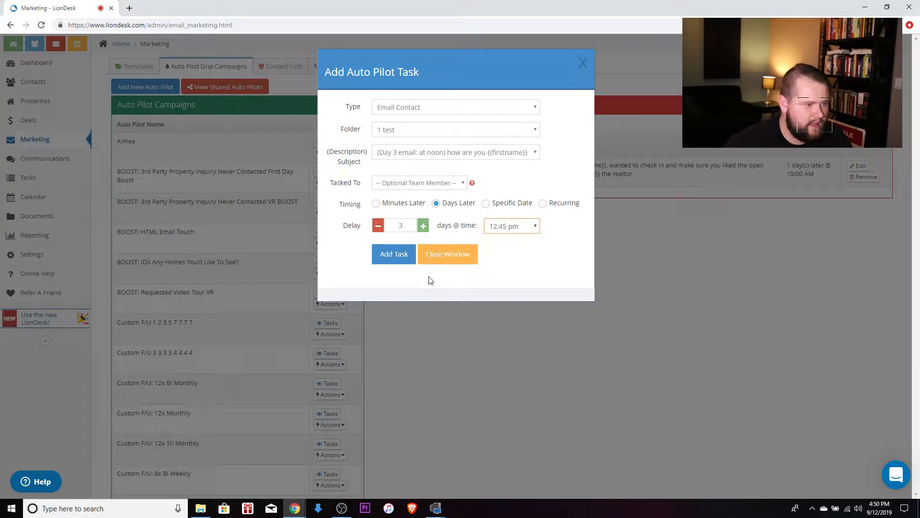
{"action": "left_click", "coordinate": [377, 261]}
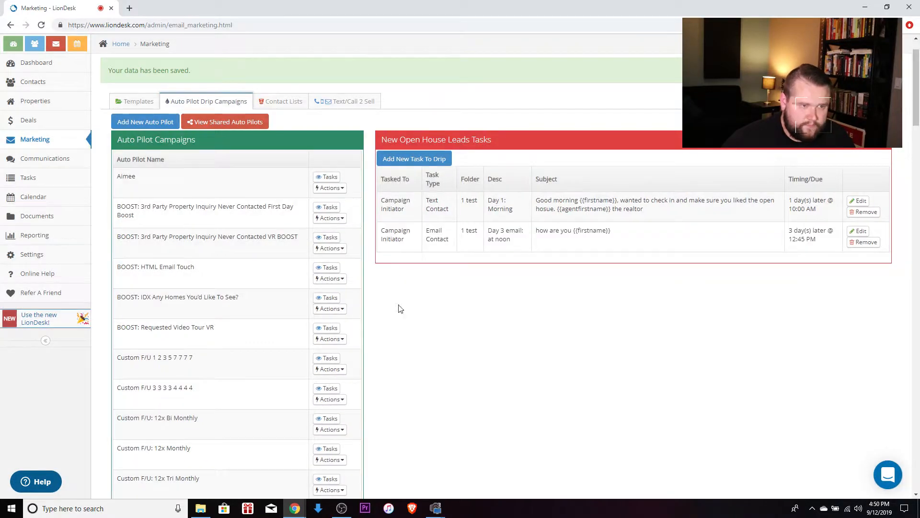
Start a new Text Contact task for the drip using the Christmas template from the "Holiday Texts" folder.
{"action": "left_click", "coordinate": [420, 159]}
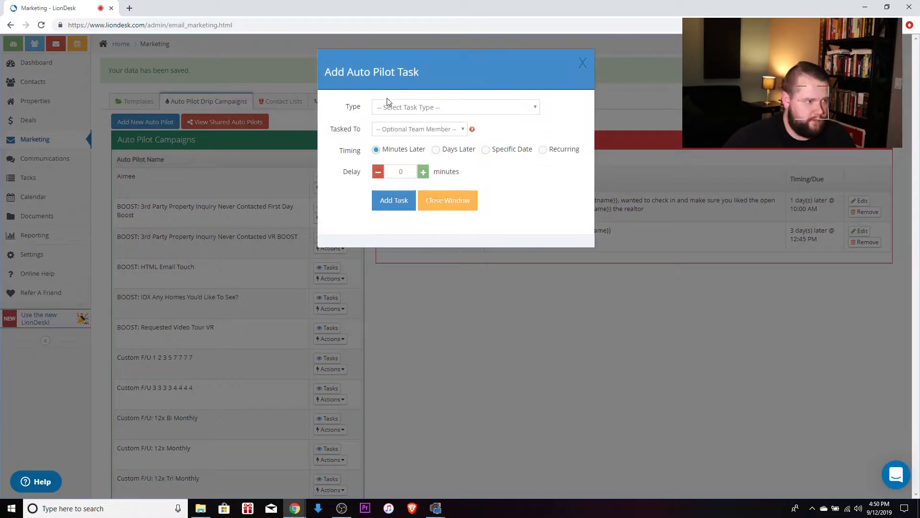
{"action": "left_click", "coordinate": [395, 106]}
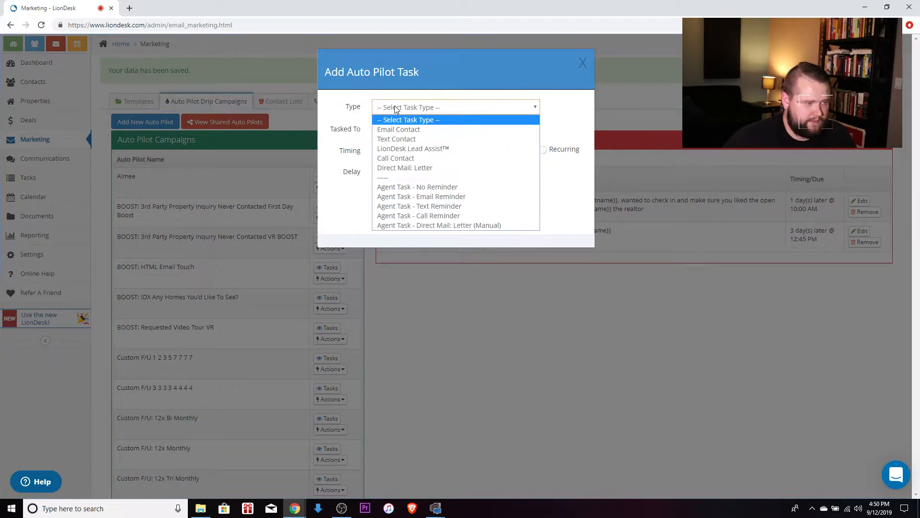
{"action": "left_click", "coordinate": [410, 139]}
{"action": "left_click", "coordinate": [404, 130]}
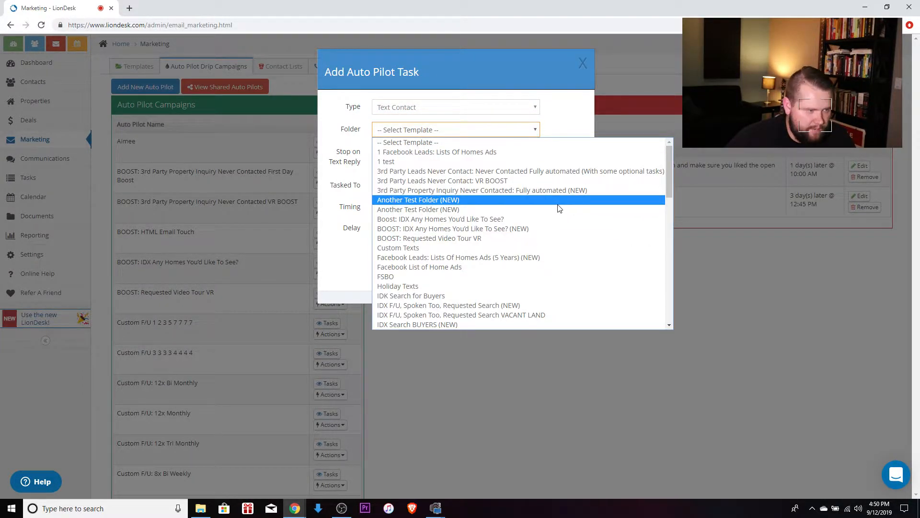
{"action": "left_click", "coordinate": [446, 290]}
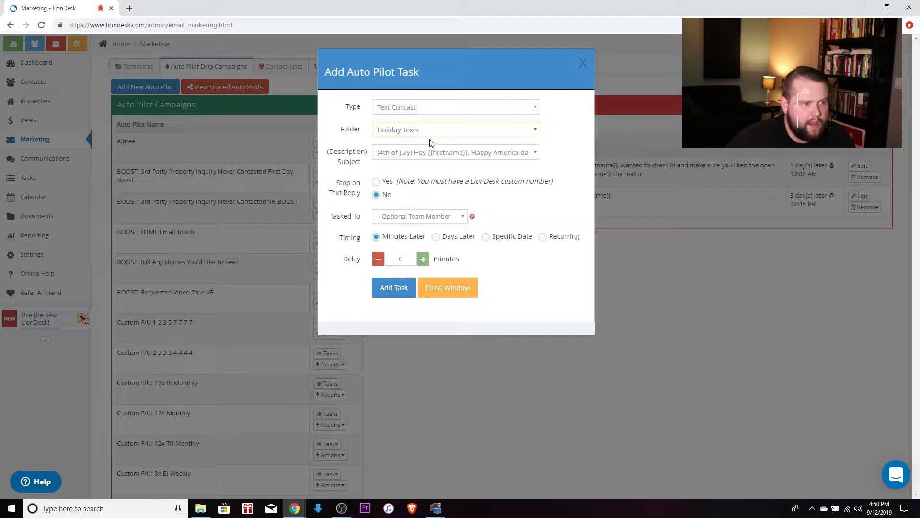
{"action": "left_click", "coordinate": [431, 152]}
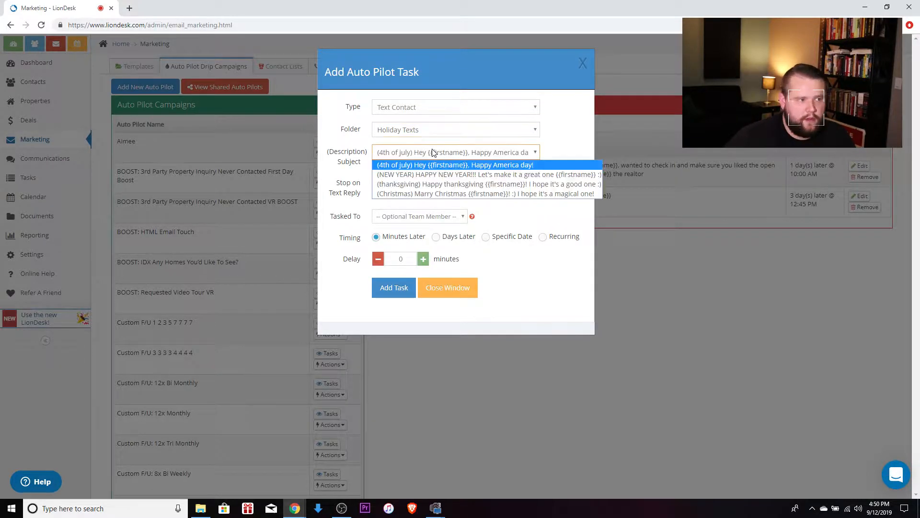
{"action": "left_click", "coordinate": [441, 194]}
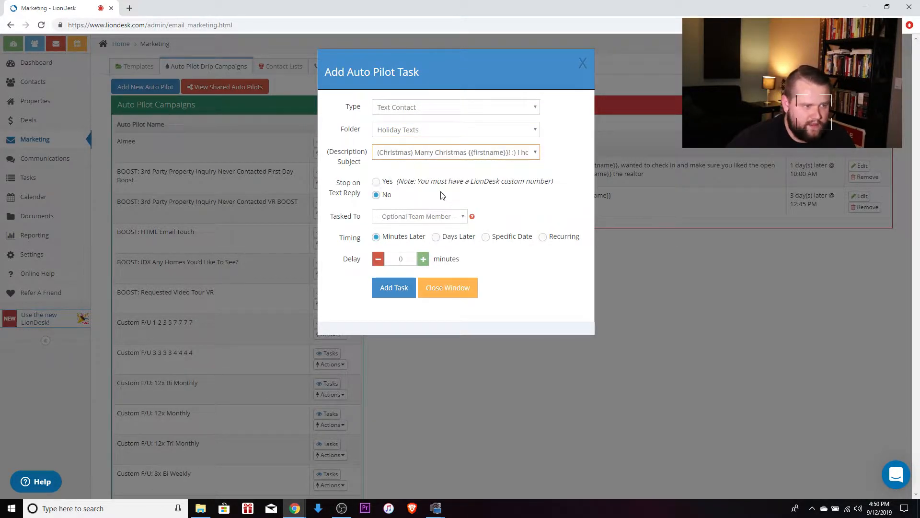
Schedule the Christmas text for the specific date 12/25/2019 at 7:45 pm and add it to the drip.
{"action": "left_click", "coordinate": [439, 238]}
{"action": "left_click", "coordinate": [484, 238]}
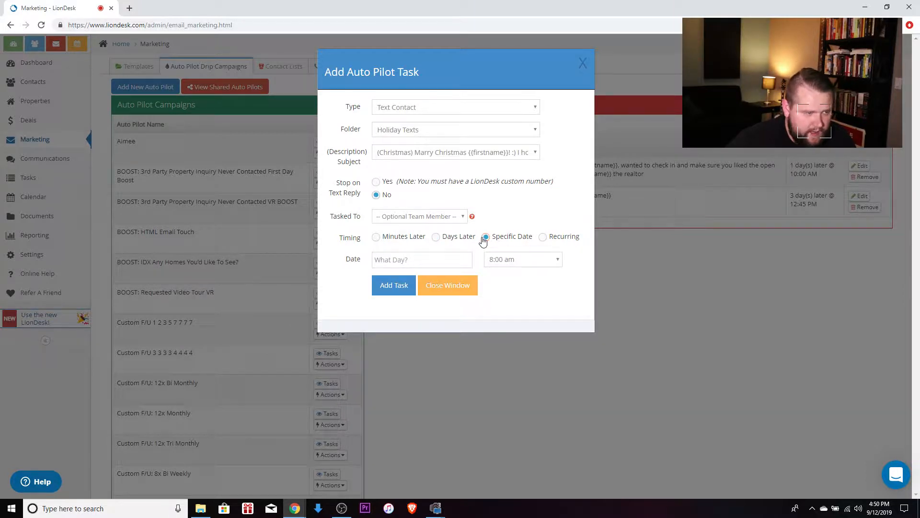
{"action": "left_click", "coordinate": [419, 259]}
{"action": "left_click", "coordinate": [475, 140]}
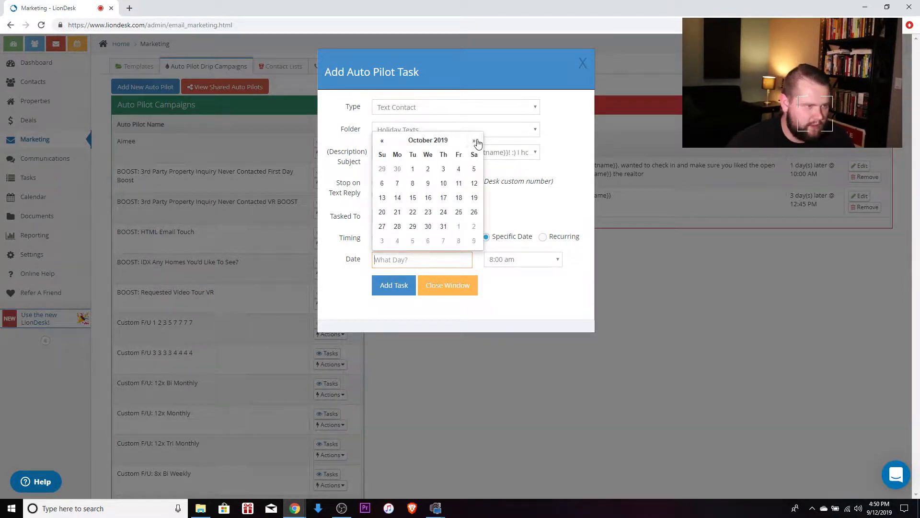
{"action": "left_click", "coordinate": [474, 141]}
{"action": "left_click", "coordinate": [474, 140]}
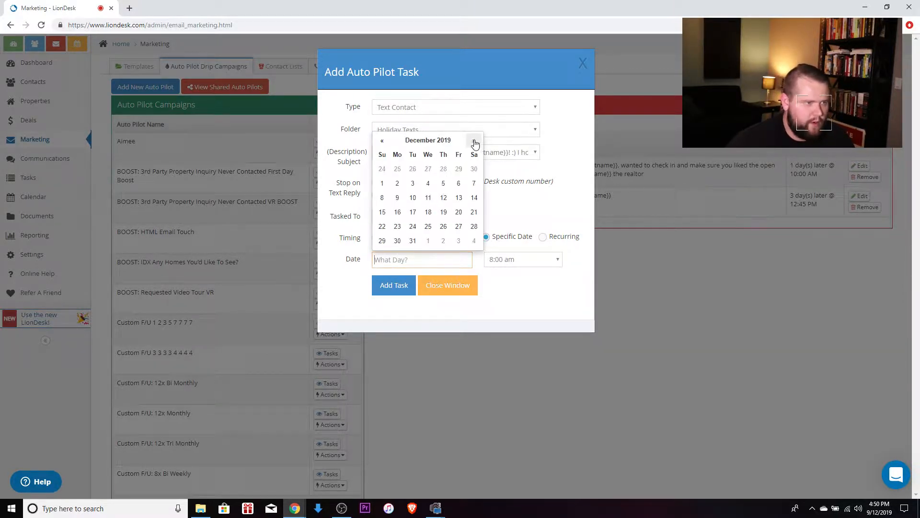
{"action": "left_click", "coordinate": [429, 228]}
{"action": "left_click", "coordinate": [521, 261]}
{"action": "scroll", "coordinate": [508, 422], "scroll_direction": "down", "scroll_amount": 5}
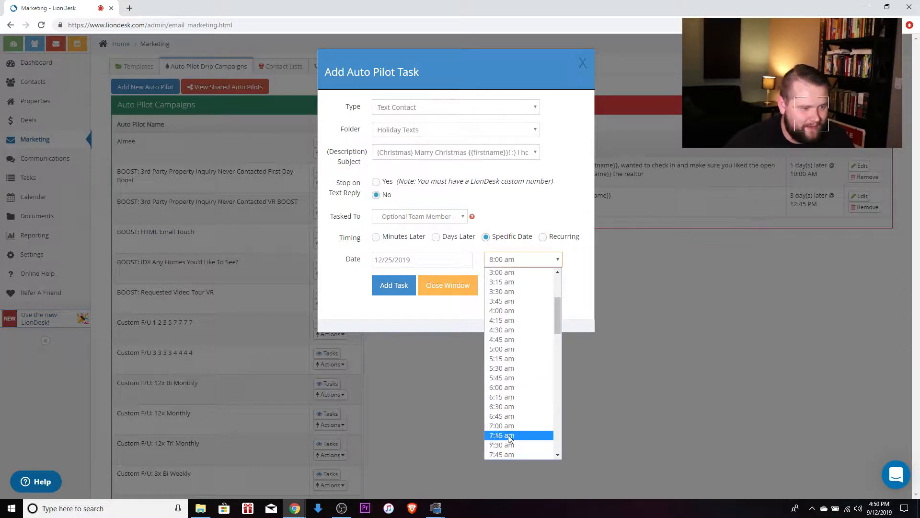
{"action": "left_click", "coordinate": [511, 435]}
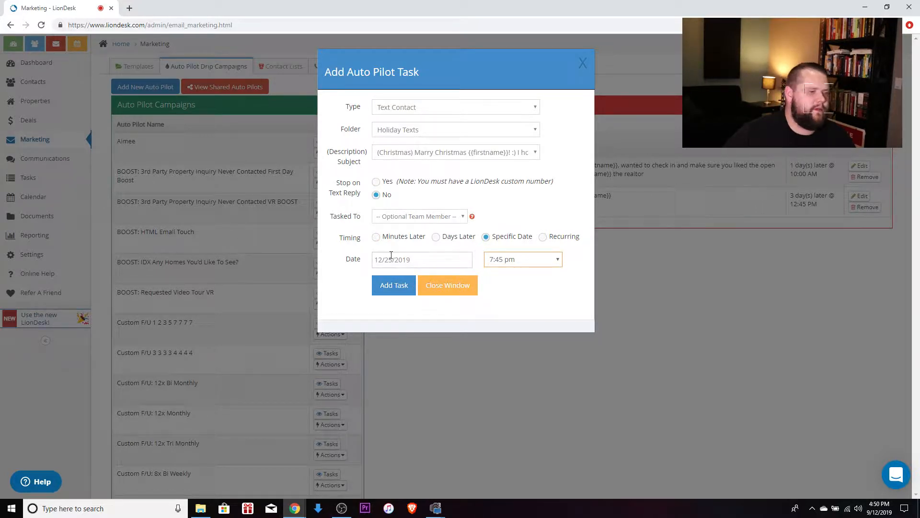
{"action": "left_click", "coordinate": [401, 290]}
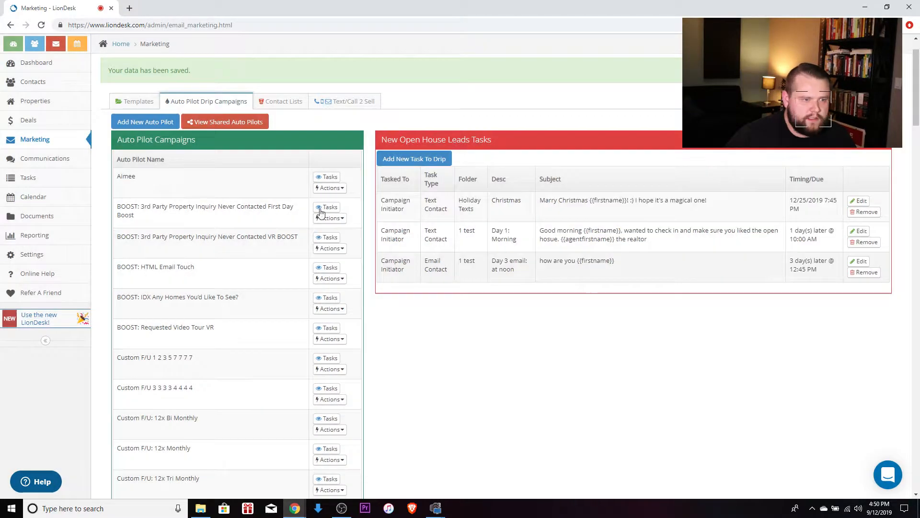
Add an "Agent Task - No Reminder" to the drip with the instructions "call lead, follow up about open house.".
{"action": "left_click", "coordinate": [422, 159]}
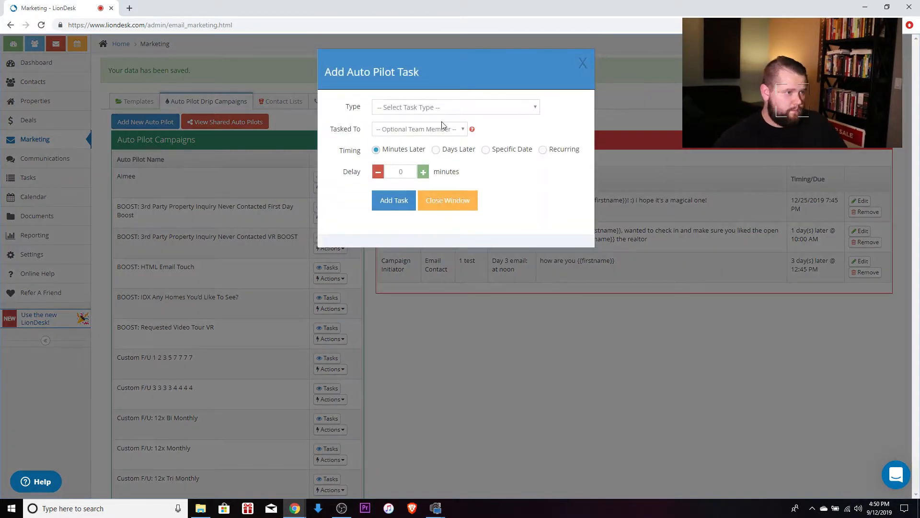
{"action": "left_click", "coordinate": [415, 106]}
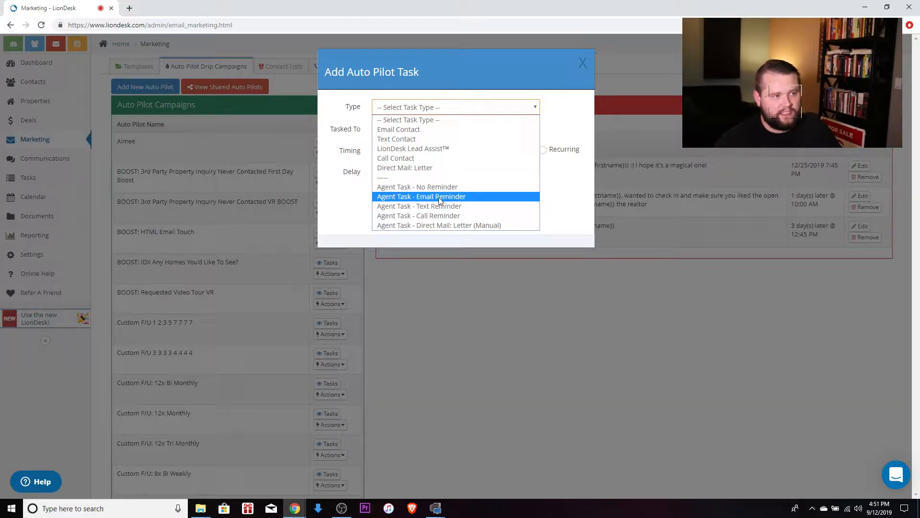
{"action": "left_click", "coordinate": [466, 191]}
{"action": "left_click", "coordinate": [436, 134]}
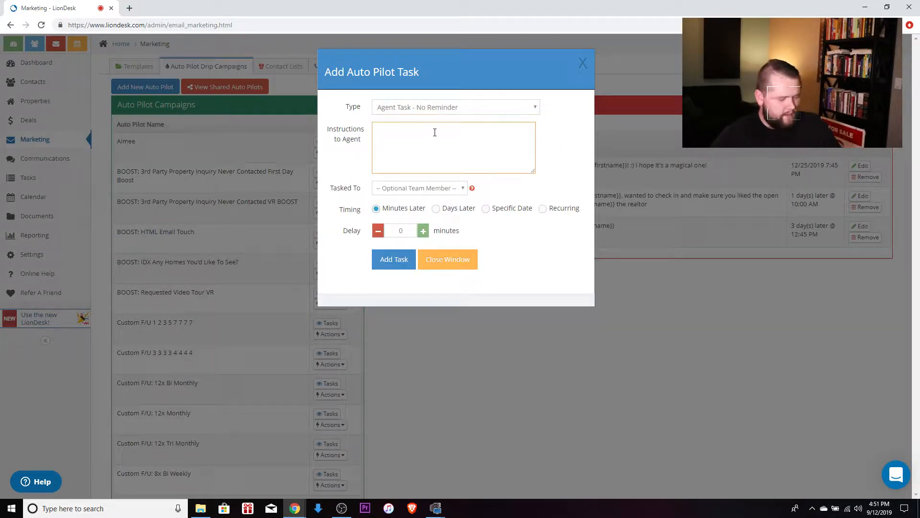
{"action": "type", "text": "cas"}
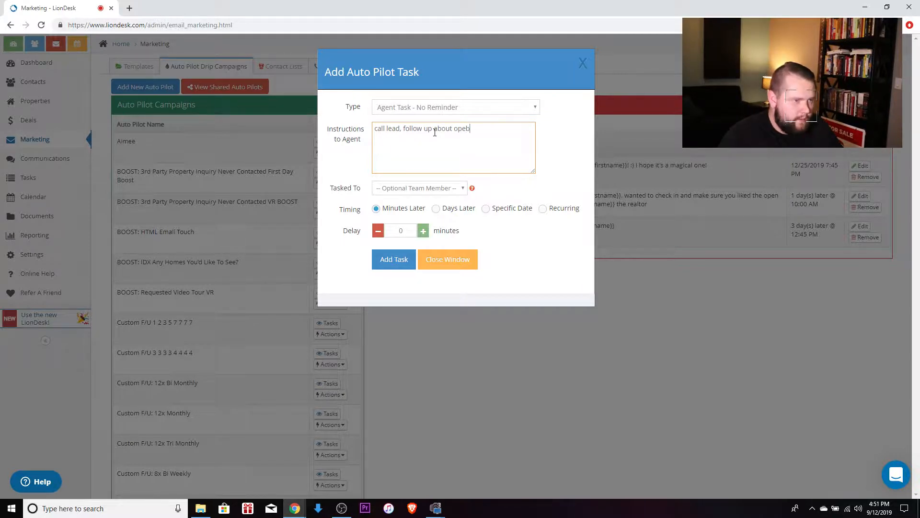
{"action": "type", "text": "house."}
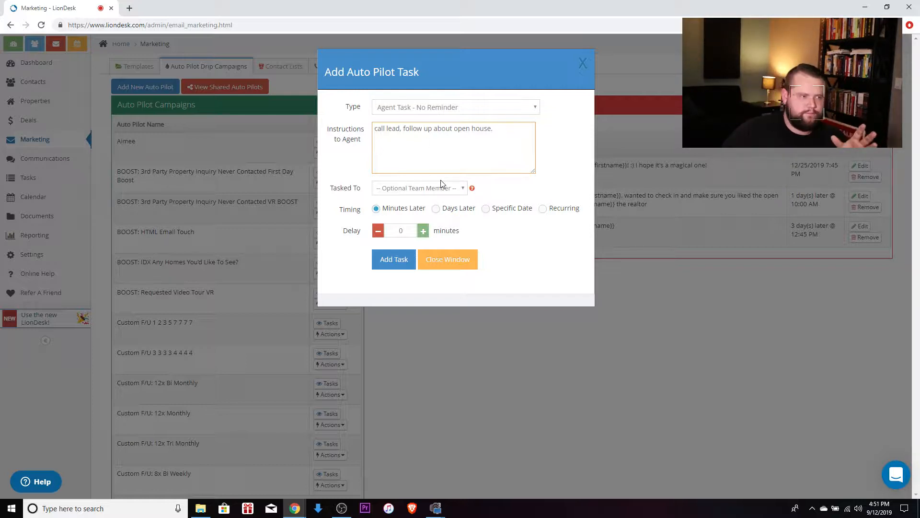
{"action": "left_click", "coordinate": [403, 259]}
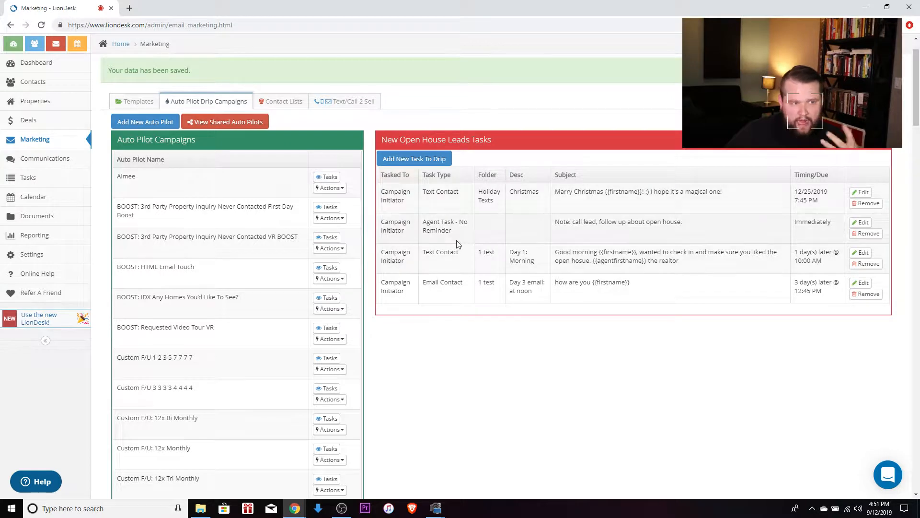
Reschedule the agent call task to 2 days later at 8:00 am and update it.
{"action": "left_click", "coordinate": [862, 222]}
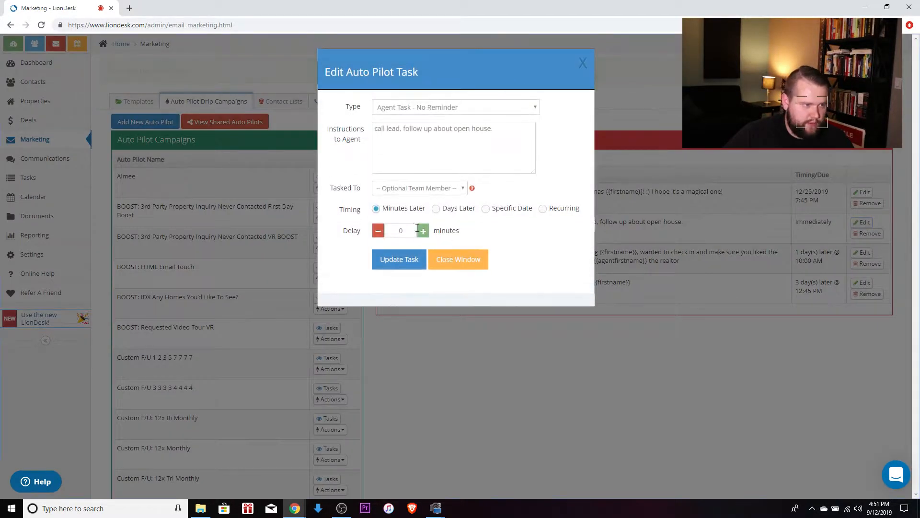
{"action": "left_click", "coordinate": [437, 208]}
{"action": "left_click", "coordinate": [423, 231]}
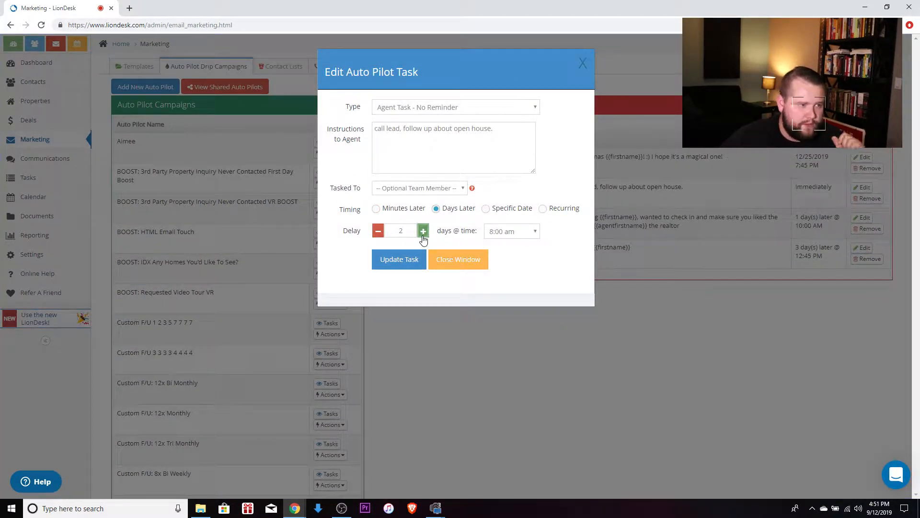
{"action": "left_click", "coordinate": [378, 231]}
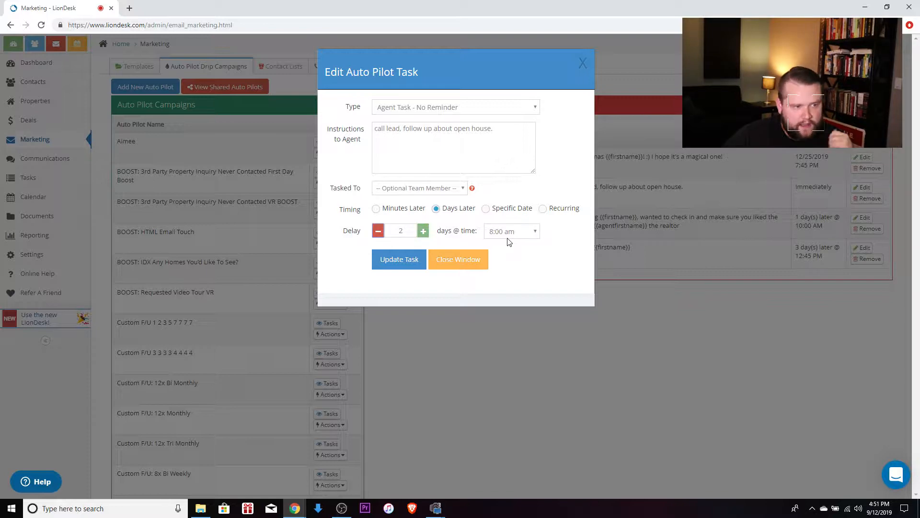
{"action": "left_click", "coordinate": [398, 261]}
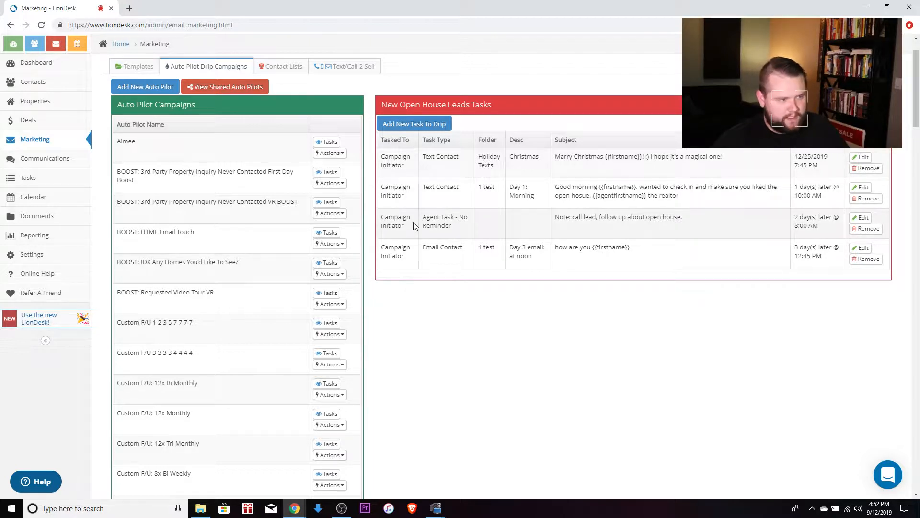
View the templates in the "1 Facebook Leads: Lists Of Homes Ads" and "3rd Party Leads Never Contact: Never Contacted Fully automated" folders.
{"action": "left_click", "coordinate": [134, 66]}
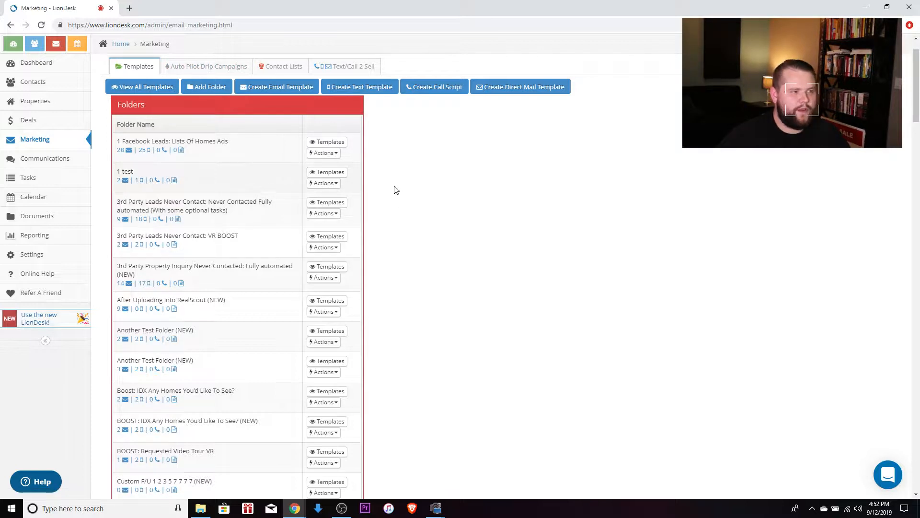
{"action": "left_click", "coordinate": [329, 143]}
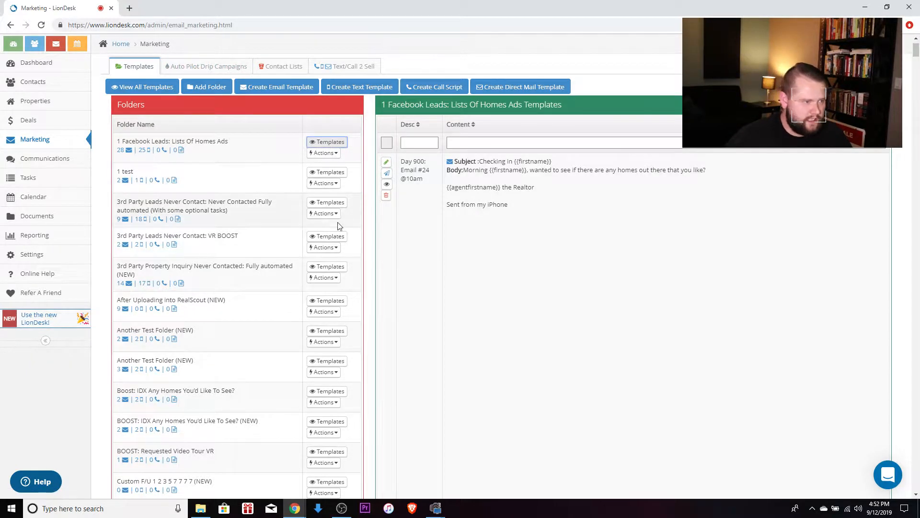
{"action": "left_click", "coordinate": [332, 203]}
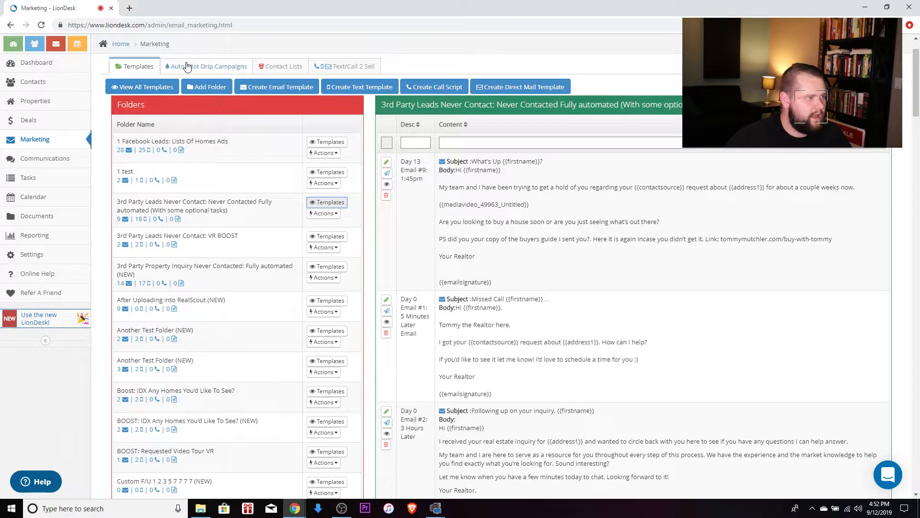
Return to the Auto Pilot drip campaigns and view the tasks of the New Open House Leads campaign.
{"action": "left_click", "coordinate": [187, 66]}
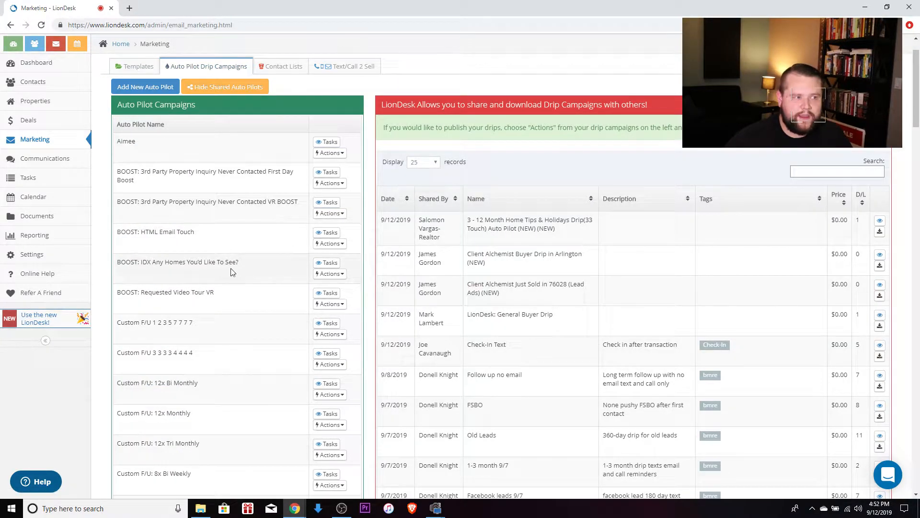
{"action": "scroll", "coordinate": [284, 282], "scroll_direction": "down", "scroll_amount": 10}
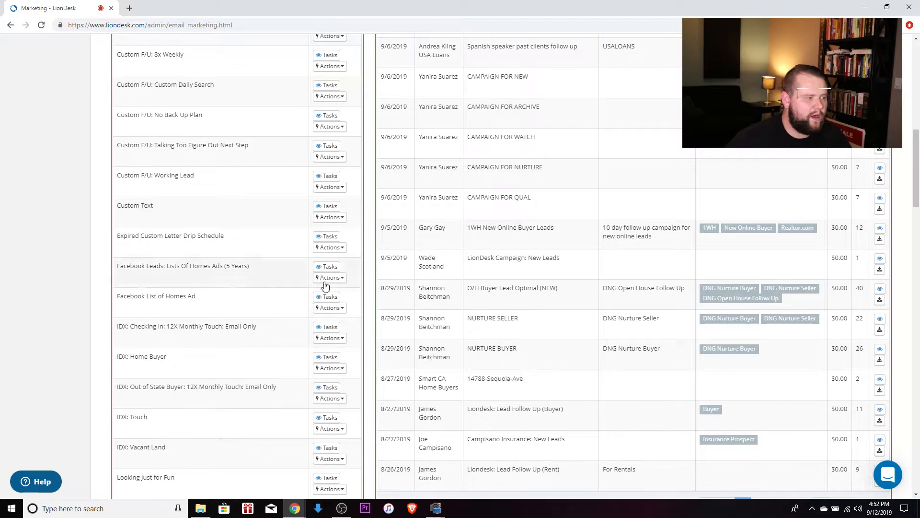
{"action": "scroll", "coordinate": [239, 313], "scroll_direction": "down", "scroll_amount": 3}
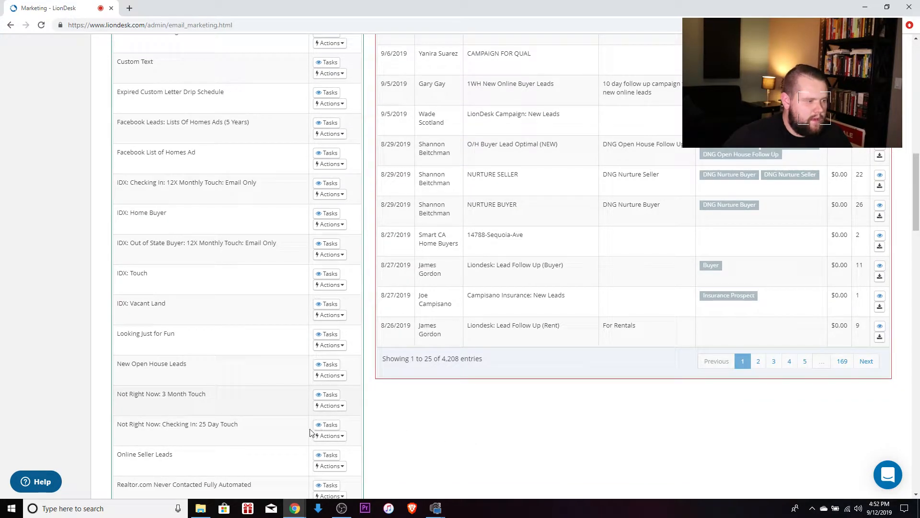
{"action": "scroll", "coordinate": [340, 287], "scroll_direction": "down", "scroll_amount": 2}
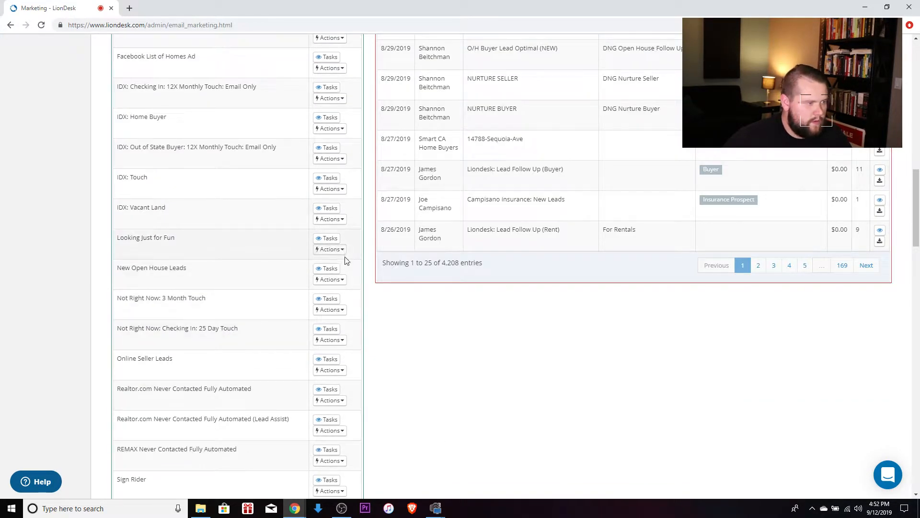
{"action": "left_click", "coordinate": [329, 267]}
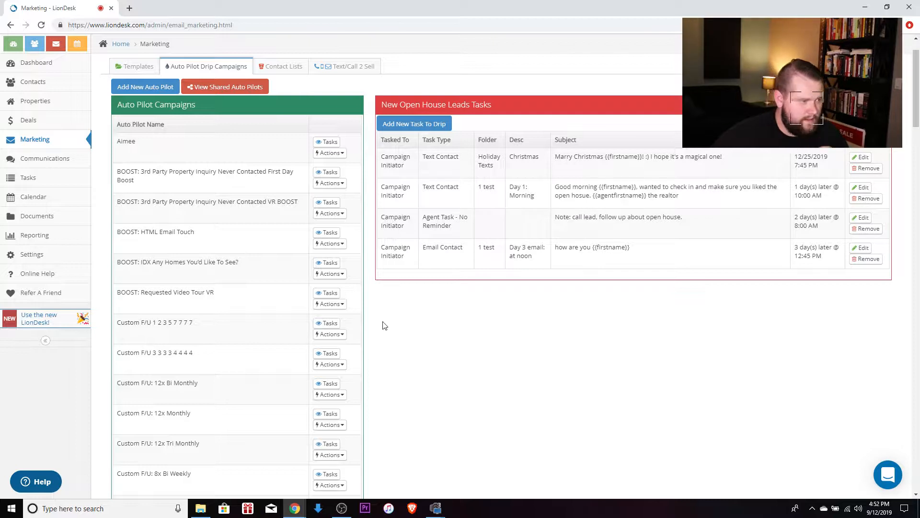
Find the "Realtor.com Never Contacted Fully Automated" campaign among the Auto Pilot campaigns and display its tasks.
{"action": "left_click", "coordinate": [341, 274]}
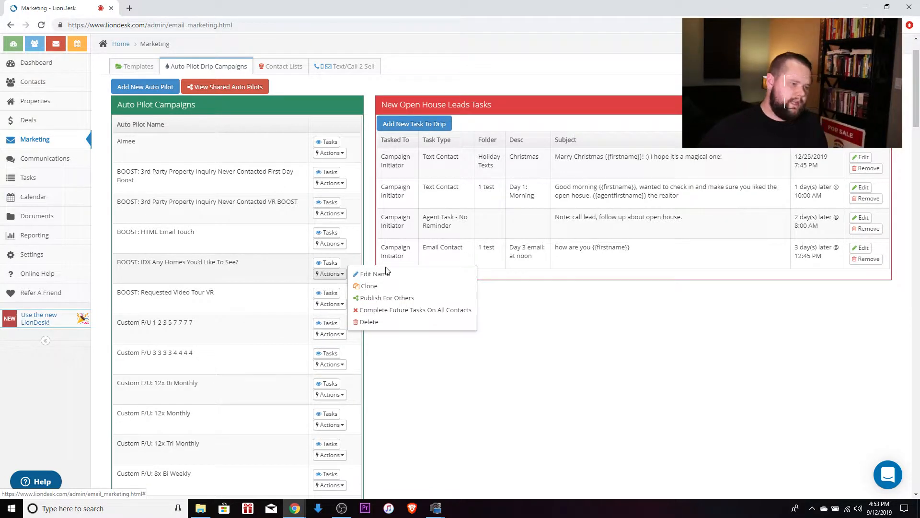
{"action": "left_click", "coordinate": [365, 246]}
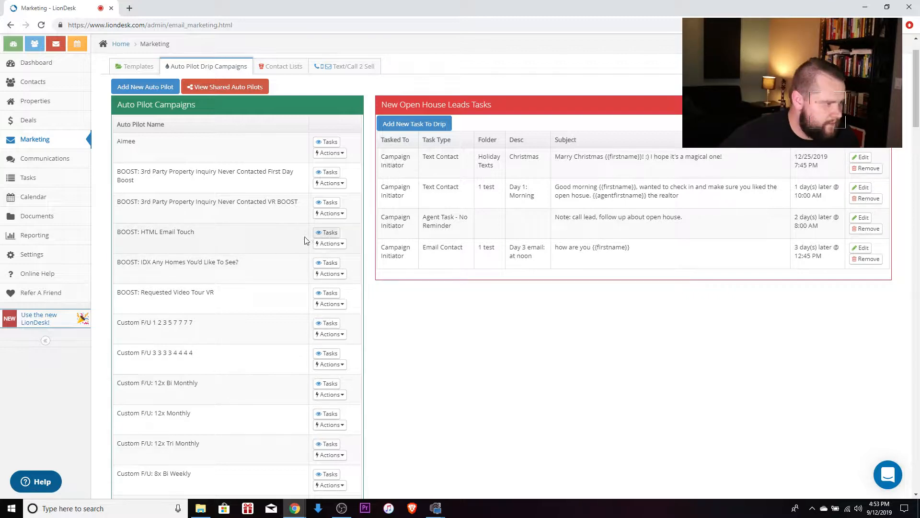
{"action": "scroll", "coordinate": [301, 173], "scroll_direction": "down", "scroll_amount": 1}
{"action": "scroll", "coordinate": [329, 218], "scroll_direction": "down", "scroll_amount": 8}
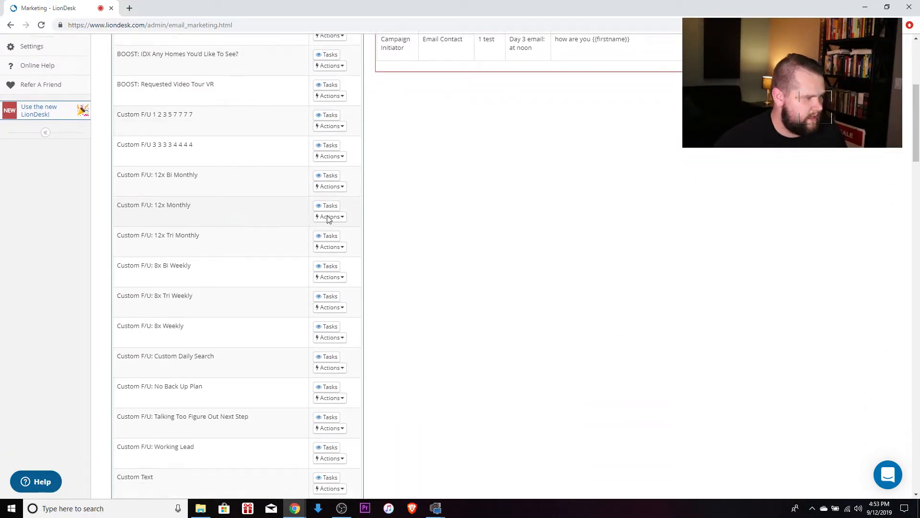
{"action": "scroll", "coordinate": [330, 220], "scroll_direction": "up", "scroll_amount": 10}
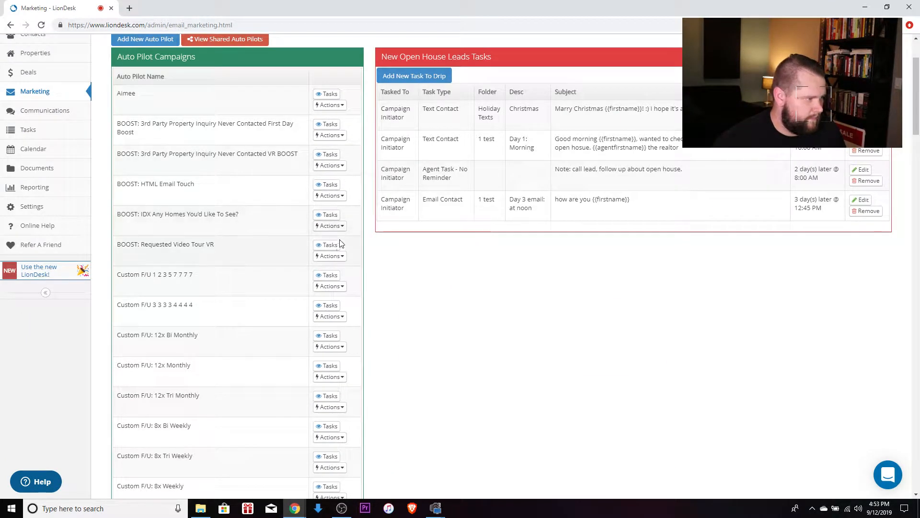
{"action": "scroll", "coordinate": [335, 215], "scroll_direction": "down", "scroll_amount": 14}
{"action": "scroll", "coordinate": [339, 236], "scroll_direction": "down", "scroll_amount": 10}
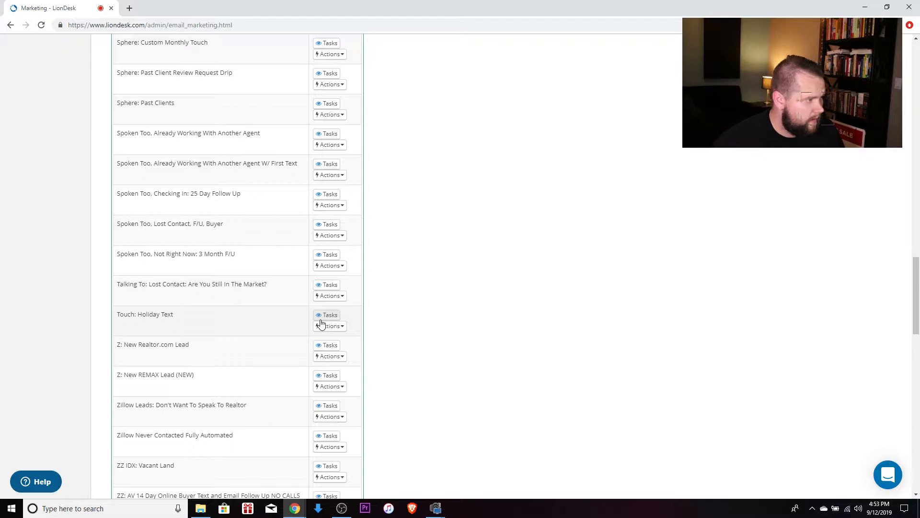
{"action": "scroll", "coordinate": [320, 323], "scroll_direction": "up", "scroll_amount": 6}
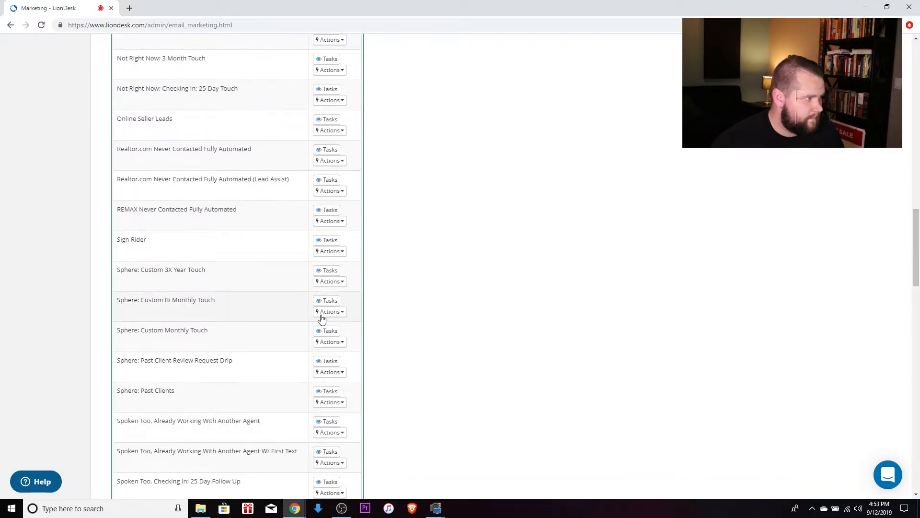
{"action": "left_click", "coordinate": [325, 150]}
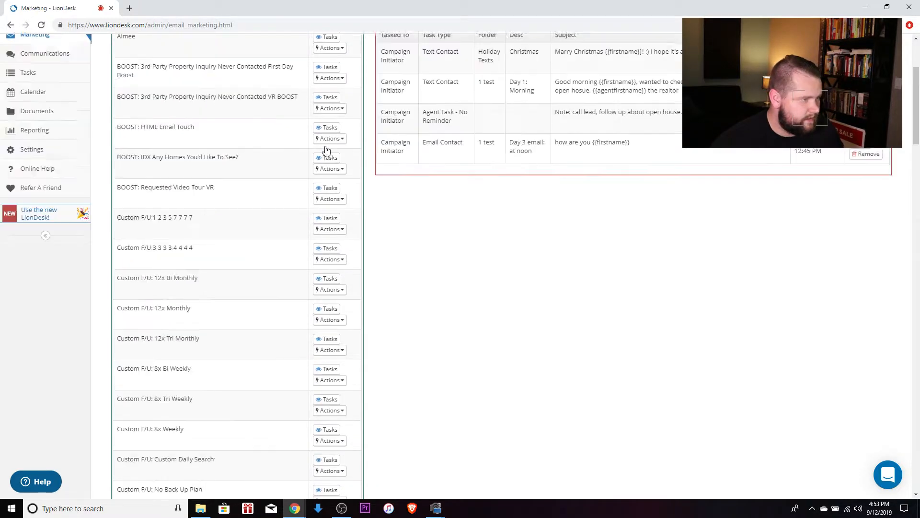
{"action": "scroll", "coordinate": [455, 377], "scroll_direction": "down", "scroll_amount": 6}
{"action": "scroll", "coordinate": [455, 376], "scroll_direction": "up", "scroll_amount": 8}
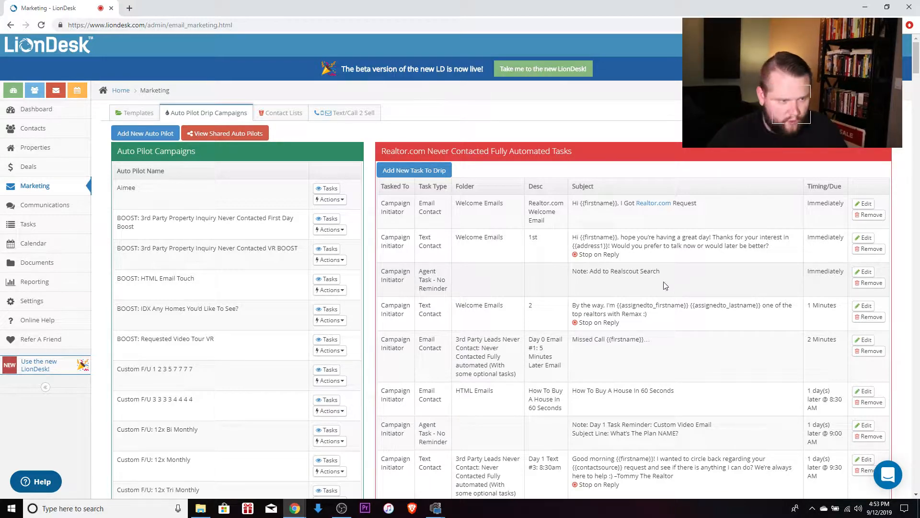
Review the whole task sequence of the Realtor.com campaign, down to its final agent task.
{"action": "scroll", "coordinate": [647, 336], "scroll_direction": "down", "scroll_amount": 10}
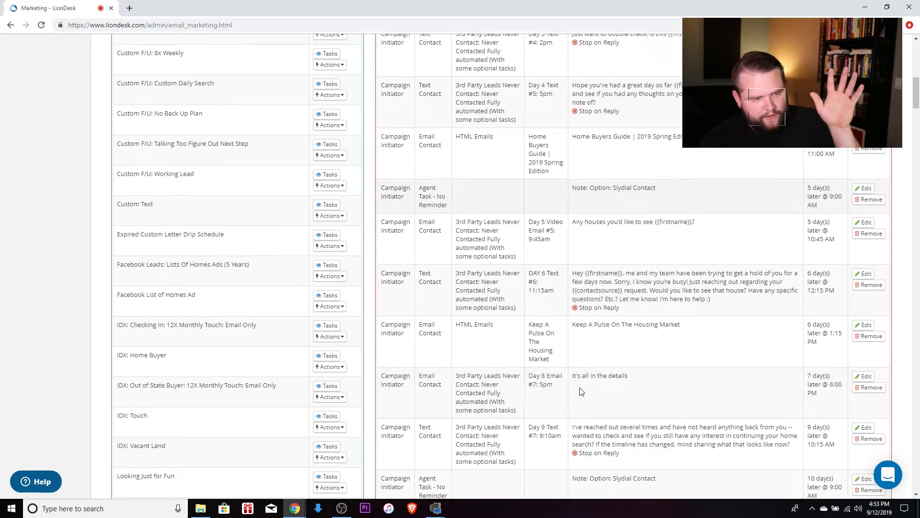
{"action": "scroll", "coordinate": [581, 391], "scroll_direction": "down", "scroll_amount": 20}
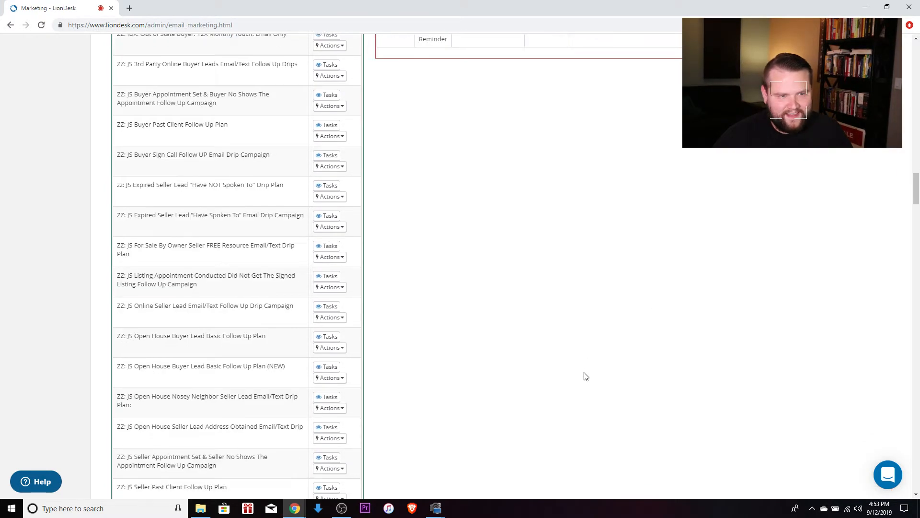
{"action": "scroll", "coordinate": [586, 376], "scroll_direction": "up", "scroll_amount": 3}
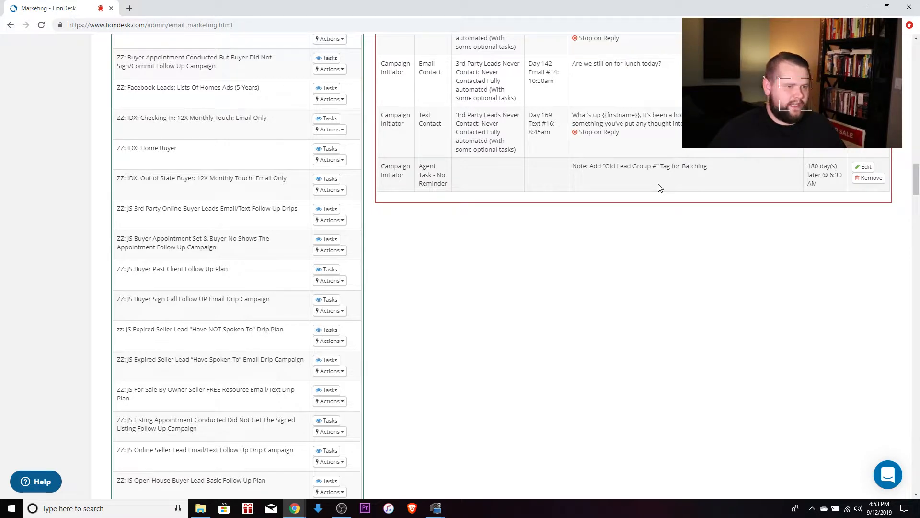
{"action": "scroll", "coordinate": [559, 186], "scroll_direction": "up", "scroll_amount": 7}
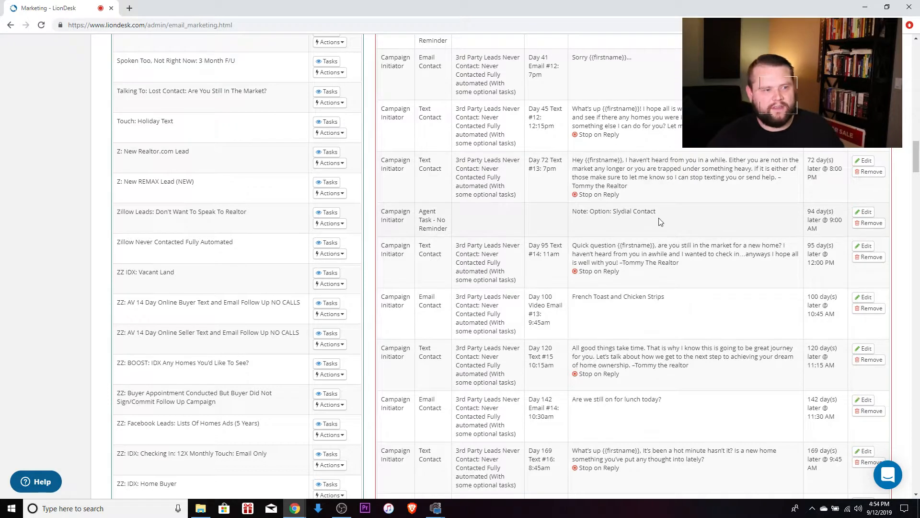
{"action": "scroll", "coordinate": [448, 293], "scroll_direction": "down", "scroll_amount": 6}
Examine the Auto Pilot Reporting list for each customer's remaining tasks in this pilot and future tasks in all pilots.
{"action": "scroll", "coordinate": [439, 281], "scroll_direction": "down", "scroll_amount": 18}
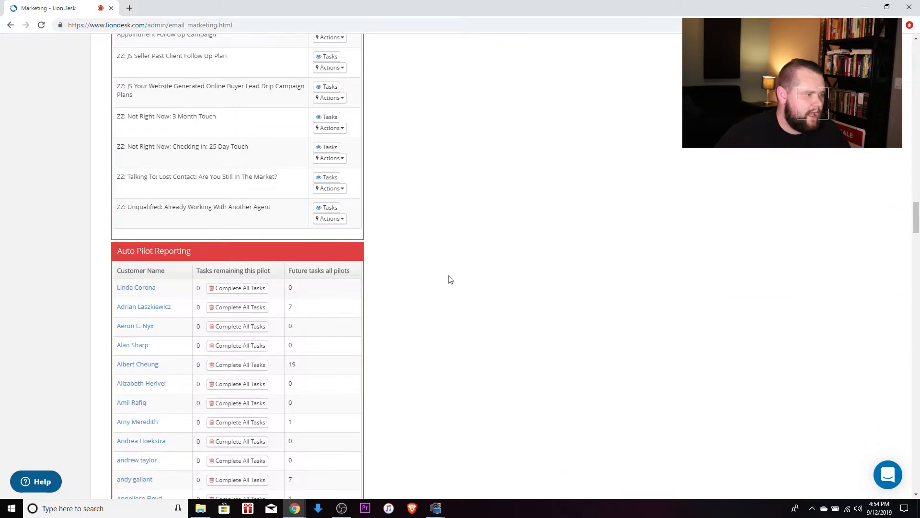
{"action": "scroll", "coordinate": [452, 277], "scroll_direction": "down", "scroll_amount": 1}
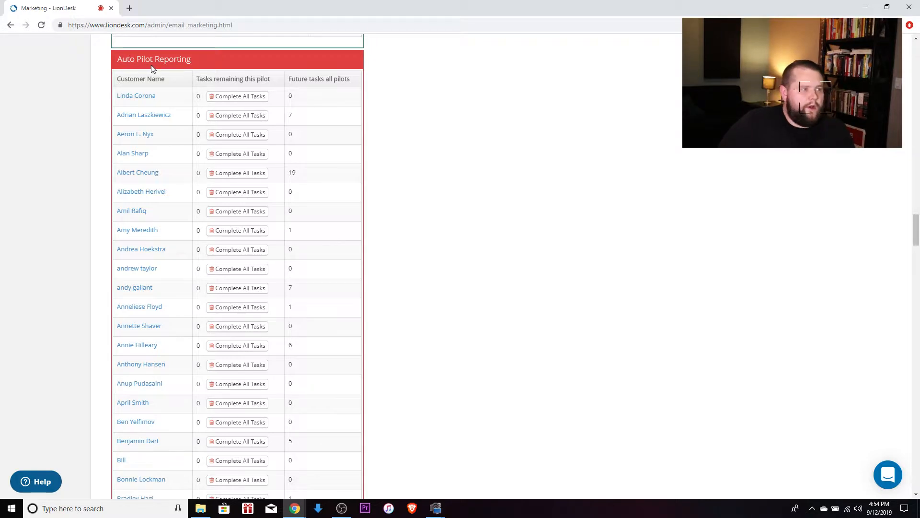
{"action": "scroll", "coordinate": [607, 158], "scroll_direction": "up", "scroll_amount": 15}
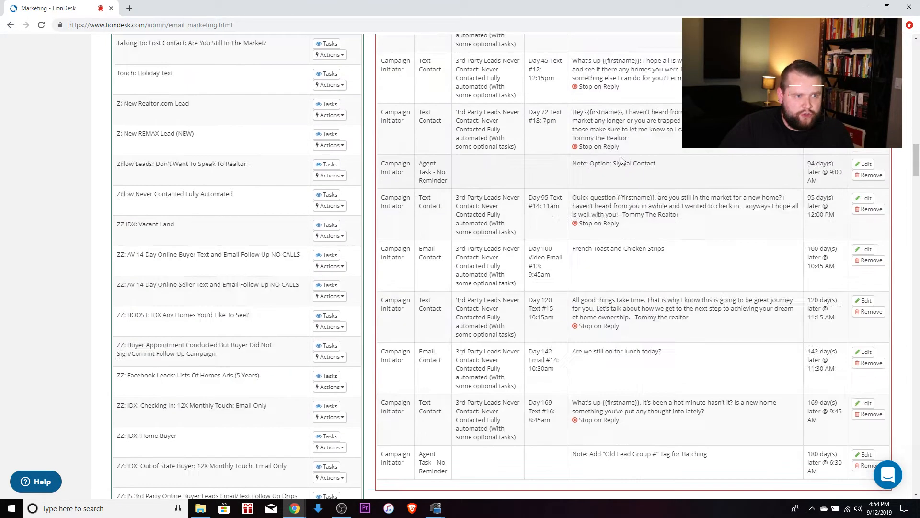
{"action": "scroll", "coordinate": [429, 386], "scroll_direction": "down", "scroll_amount": 15}
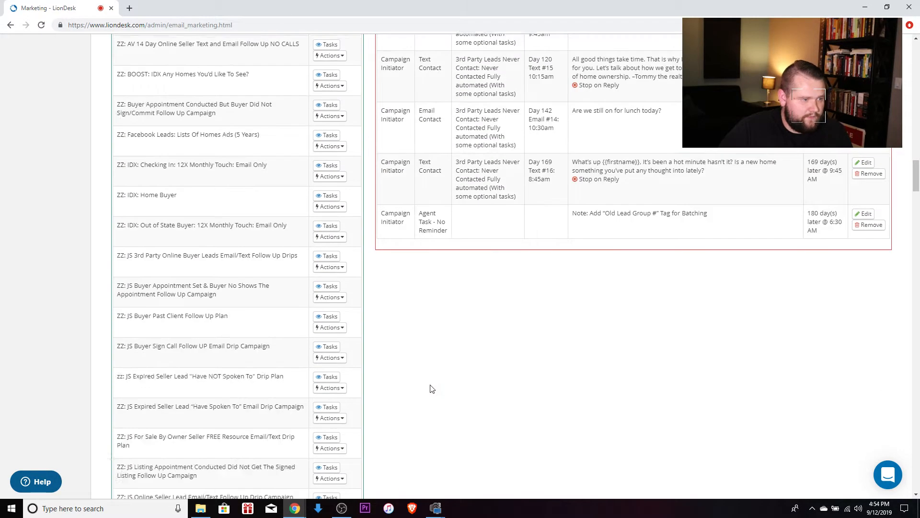
{"action": "scroll", "coordinate": [259, 267], "scroll_direction": "down", "scroll_amount": 20}
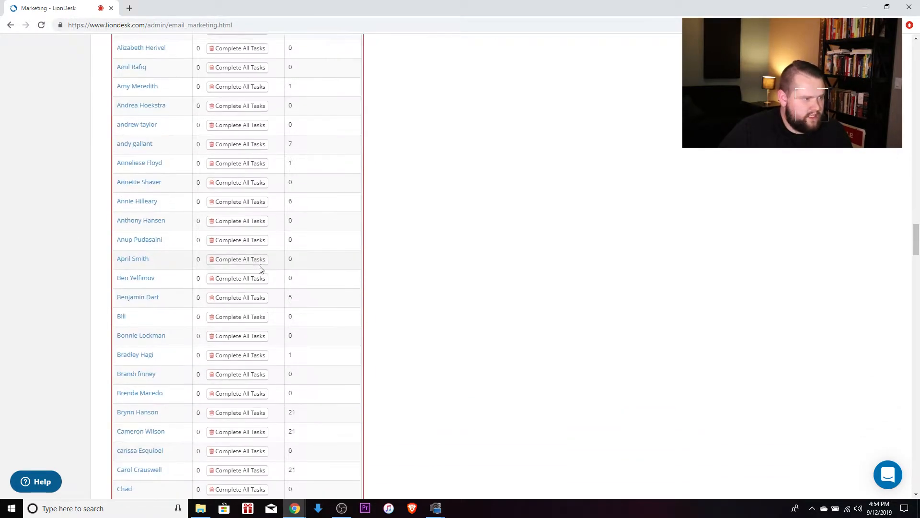
{"action": "scroll", "coordinate": [273, 257], "scroll_direction": "down", "scroll_amount": 20}
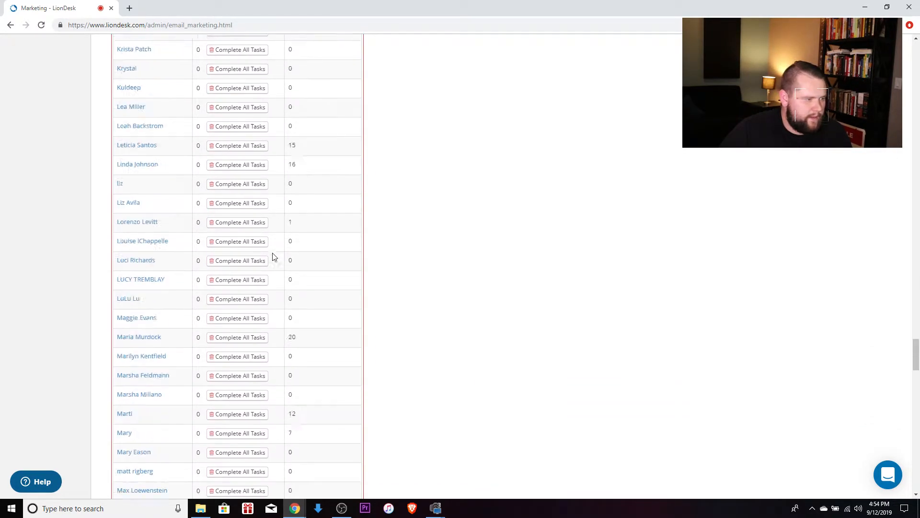
{"action": "scroll", "coordinate": [273, 257], "scroll_direction": "down", "scroll_amount": 15}
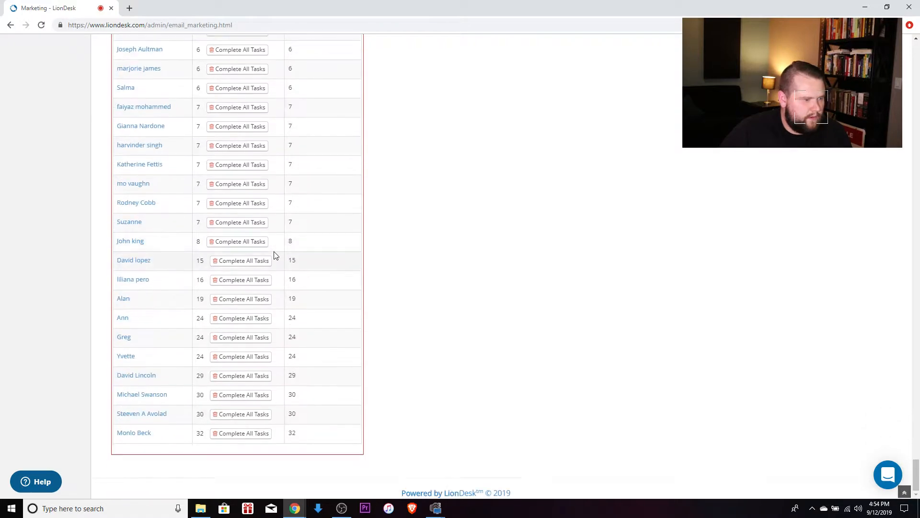
{"action": "scroll", "coordinate": [273, 259], "scroll_direction": "up", "scroll_amount": 20}
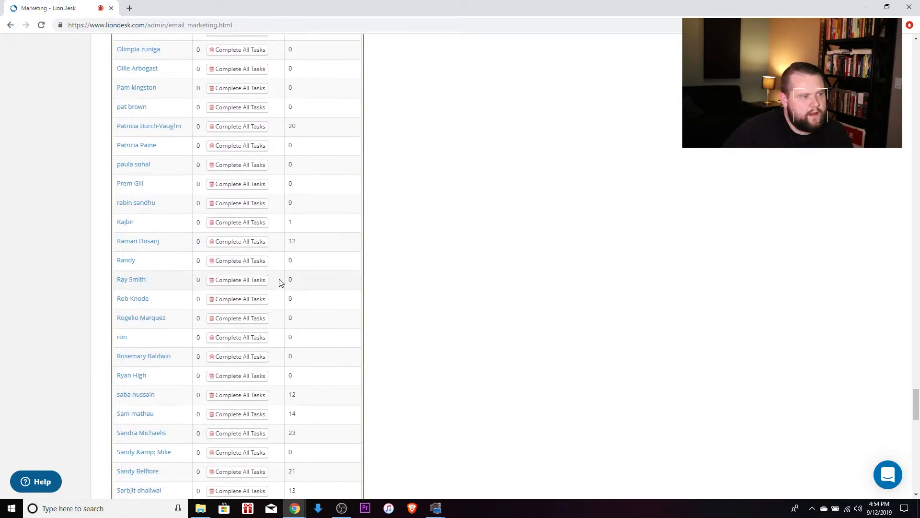
{"action": "scroll", "coordinate": [313, 289], "scroll_direction": "up", "scroll_amount": 20}
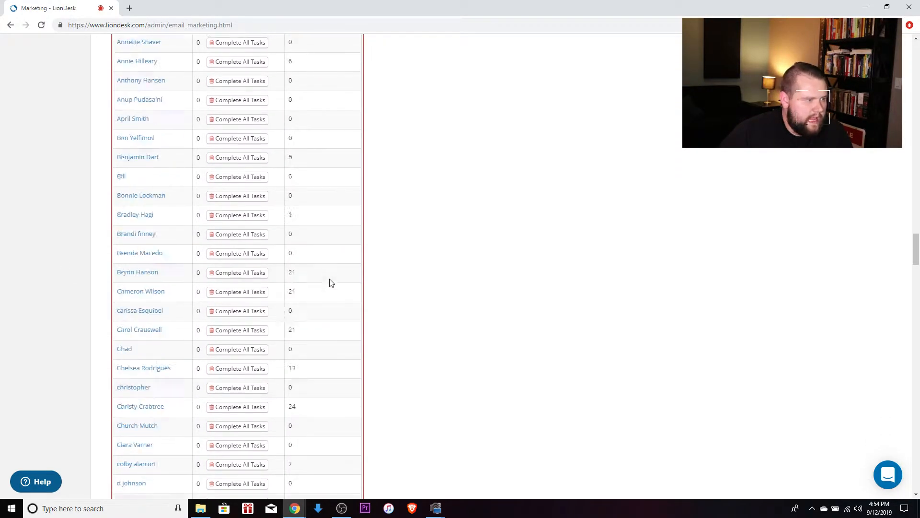
{"action": "scroll", "coordinate": [331, 282], "scroll_direction": "down", "scroll_amount": 7}
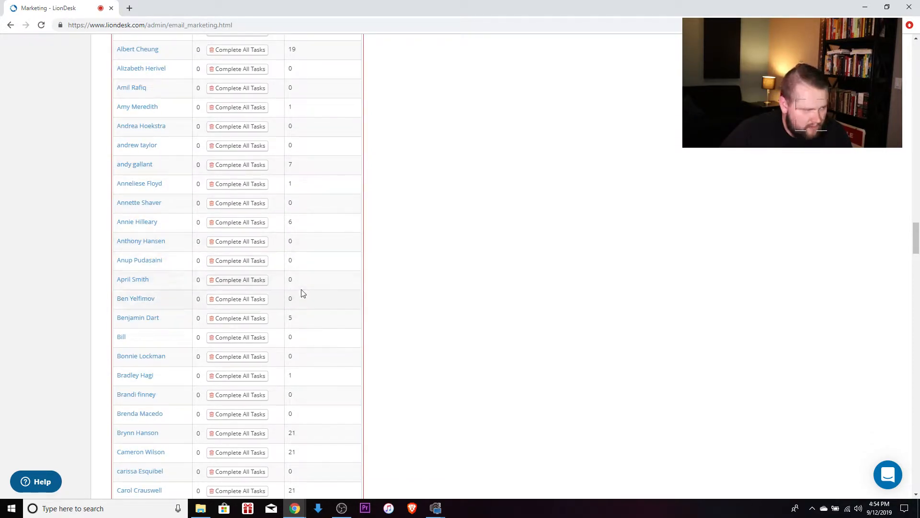
{"action": "scroll", "coordinate": [271, 312], "scroll_direction": "up", "scroll_amount": 3}
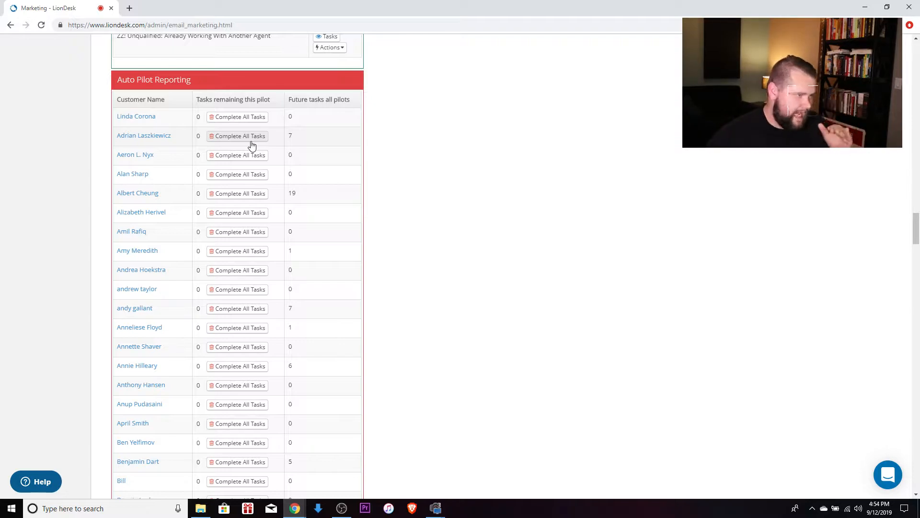
{"action": "scroll", "coordinate": [295, 234], "scroll_direction": "up", "scroll_amount": 2}
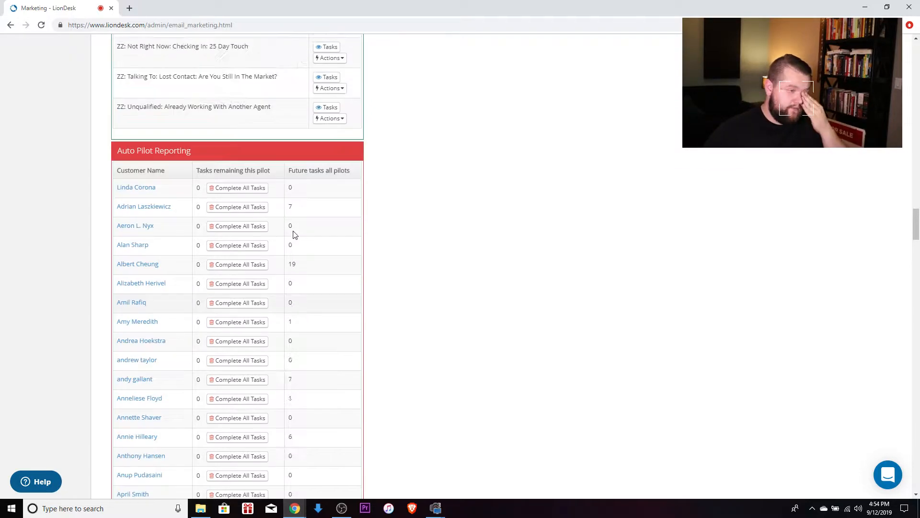
View the actions available for the "Realtor.com Never Contacted Fully Automated" campaign, including completing future tasks on all contacts.
{"action": "scroll", "coordinate": [307, 233], "scroll_direction": "up", "scroll_amount": 20}
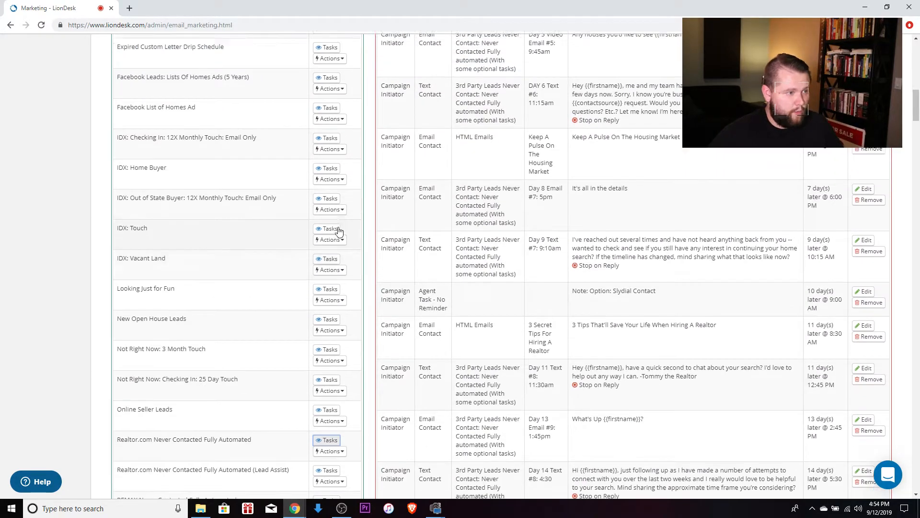
{"action": "scroll", "coordinate": [335, 249], "scroll_direction": "down", "scroll_amount": 3}
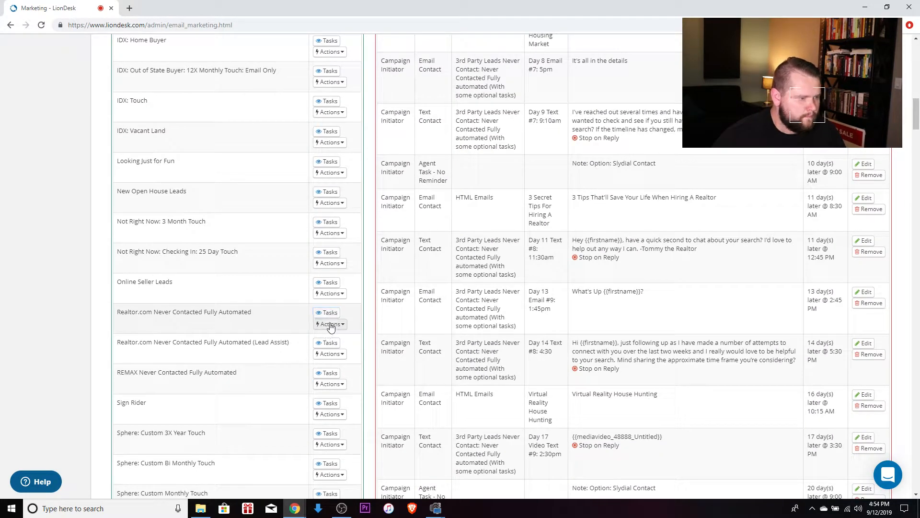
{"action": "left_click", "coordinate": [330, 325]}
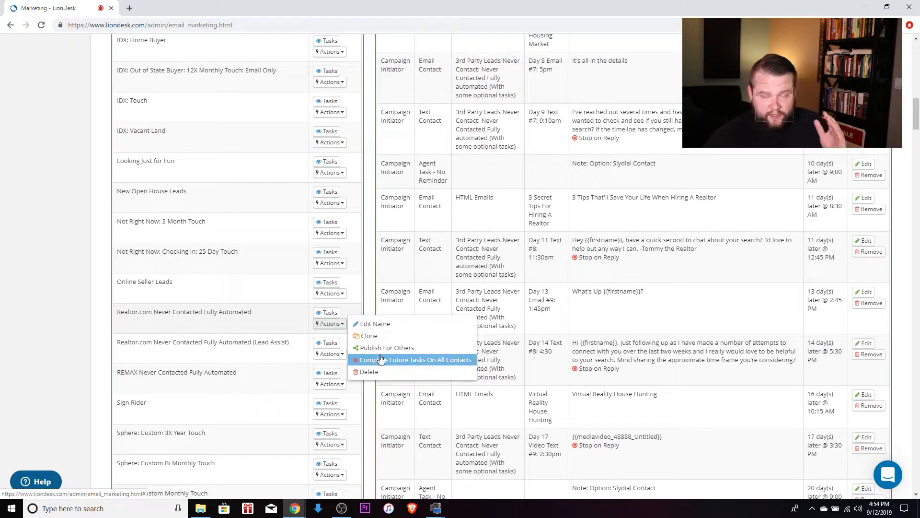
{"action": "scroll", "coordinate": [381, 359], "scroll_direction": "up", "scroll_amount": 15}
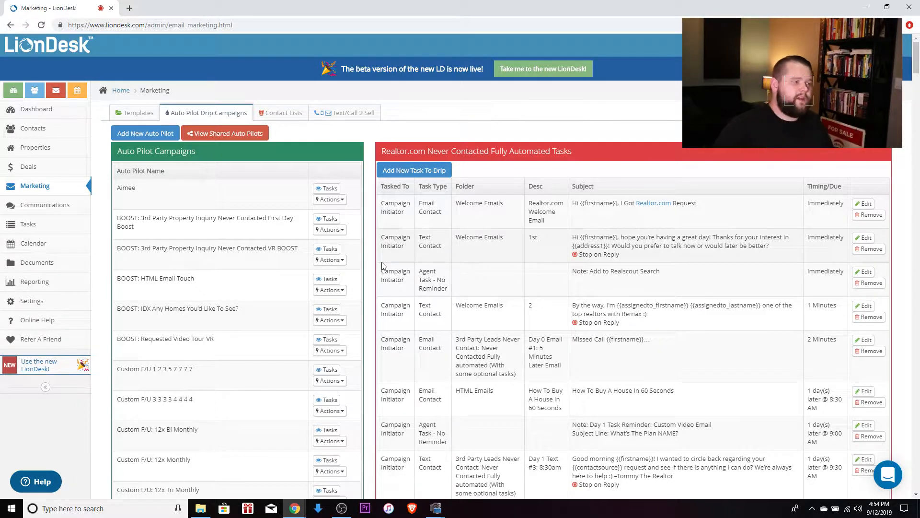
Open the most recently created contact and check its marketing details for active Auto Pilot drip campaigns.
{"action": "left_click", "coordinate": [37, 130]}
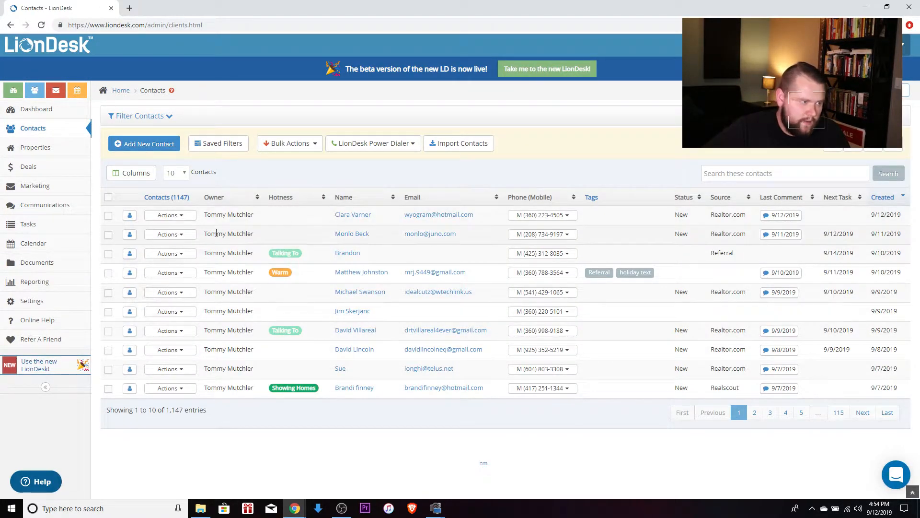
{"action": "left_click", "coordinate": [353, 215]}
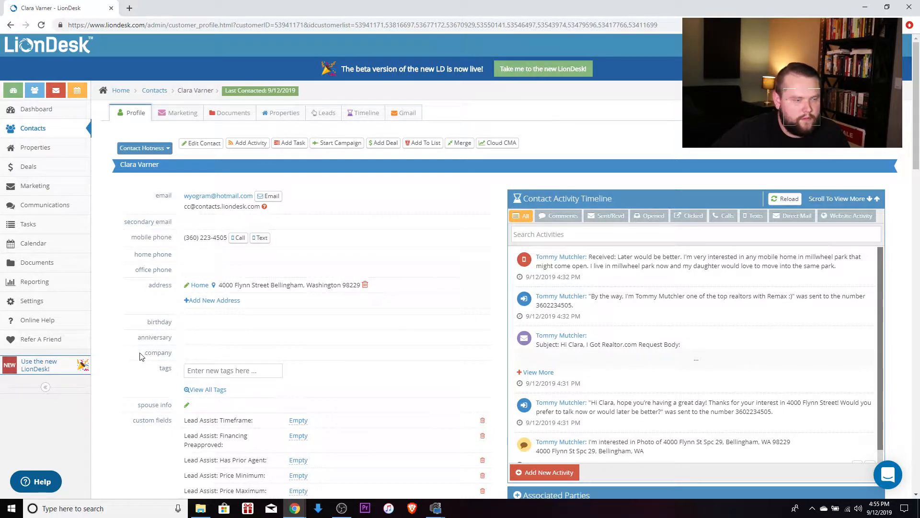
{"action": "left_click", "coordinate": [182, 114]}
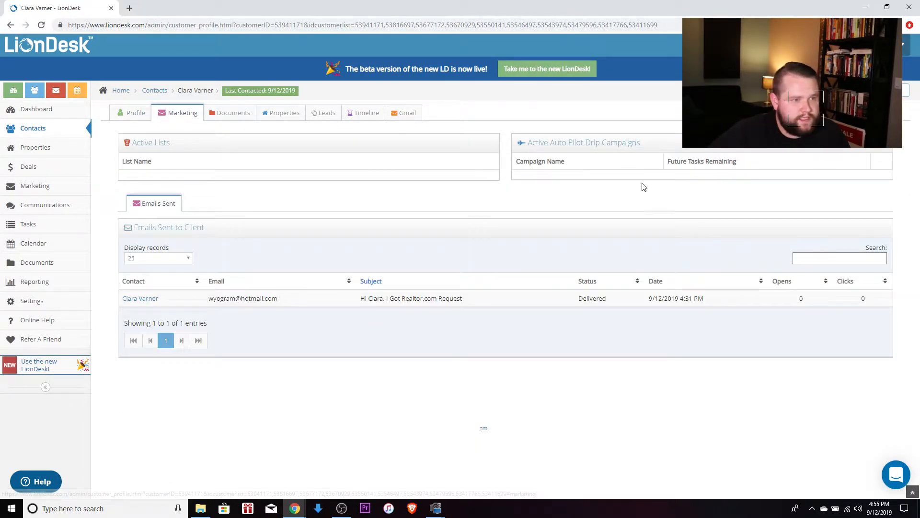
Return to the contact's profile and view the text conversation with the contact.
{"action": "left_click", "coordinate": [136, 112]}
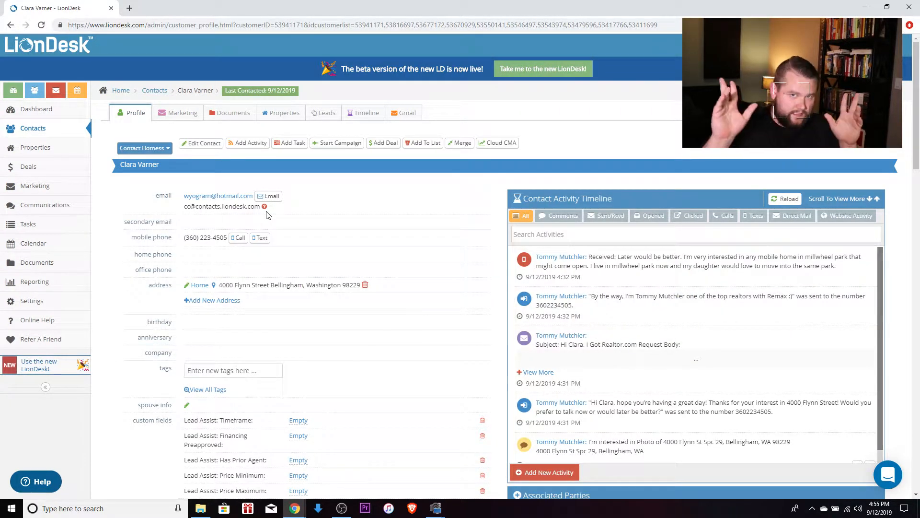
{"action": "left_click", "coordinate": [261, 238]}
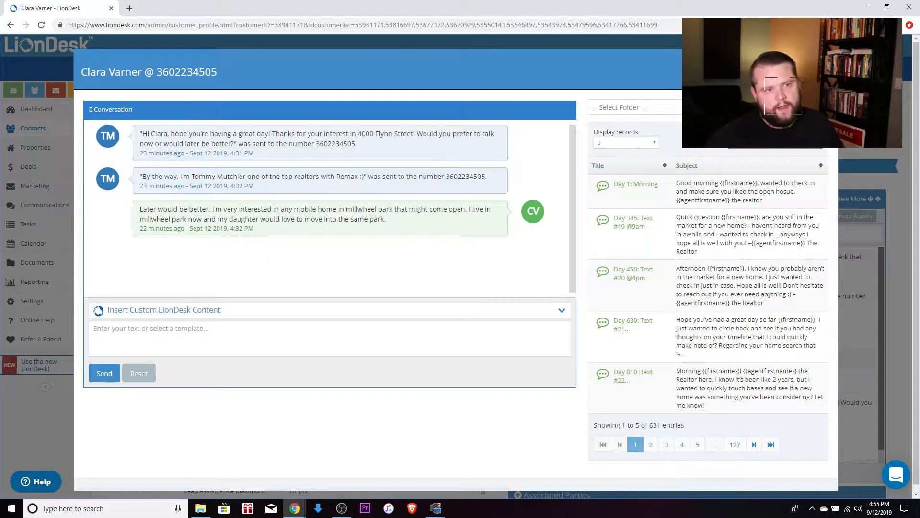
{"action": "key", "text": "Escape"}
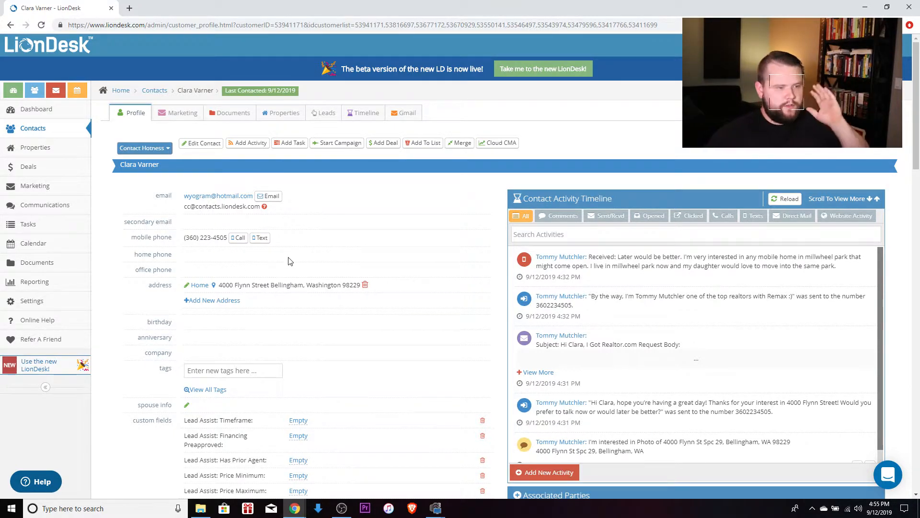
Start the "IDX: Checking In: 12X Monthly Touch: Email Only" Auto Pilot campaign on the open contact.
{"action": "left_click", "coordinate": [321, 146]}
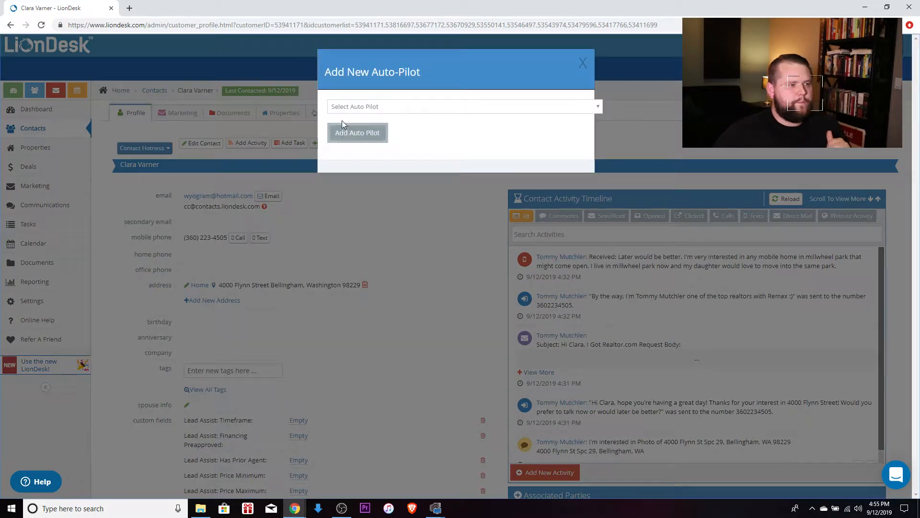
{"action": "left_click", "coordinate": [466, 237]}
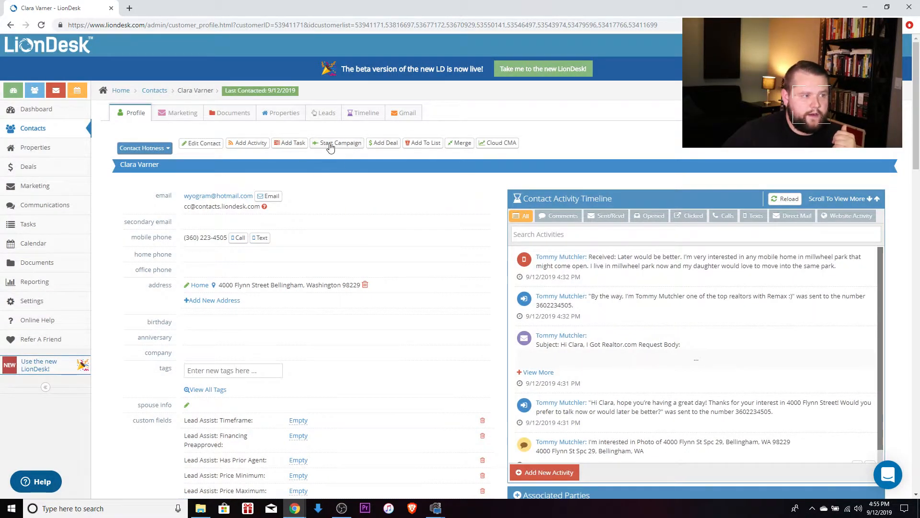
{"action": "left_click", "coordinate": [327, 145]}
{"action": "left_click", "coordinate": [356, 106]}
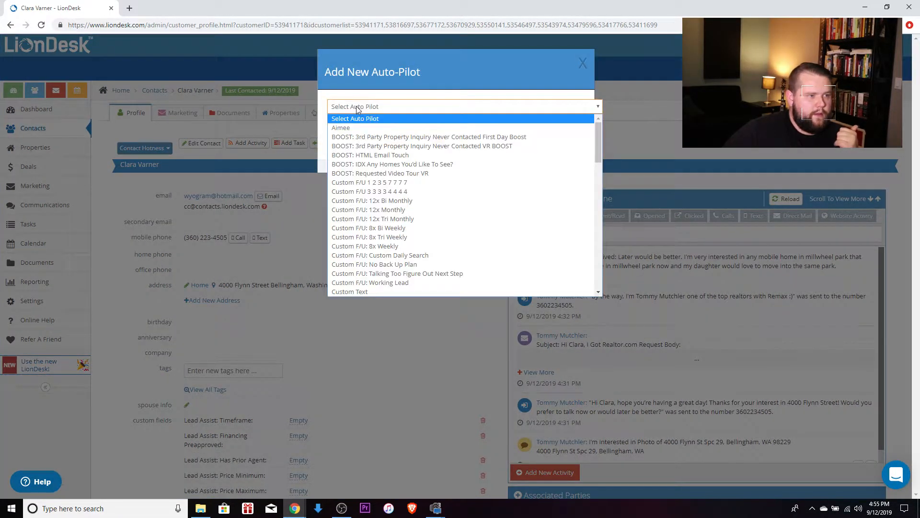
{"action": "scroll", "coordinate": [397, 233], "scroll_direction": "down", "scroll_amount": 5}
{"action": "scroll", "coordinate": [398, 232], "scroll_direction": "up", "scroll_amount": 10}
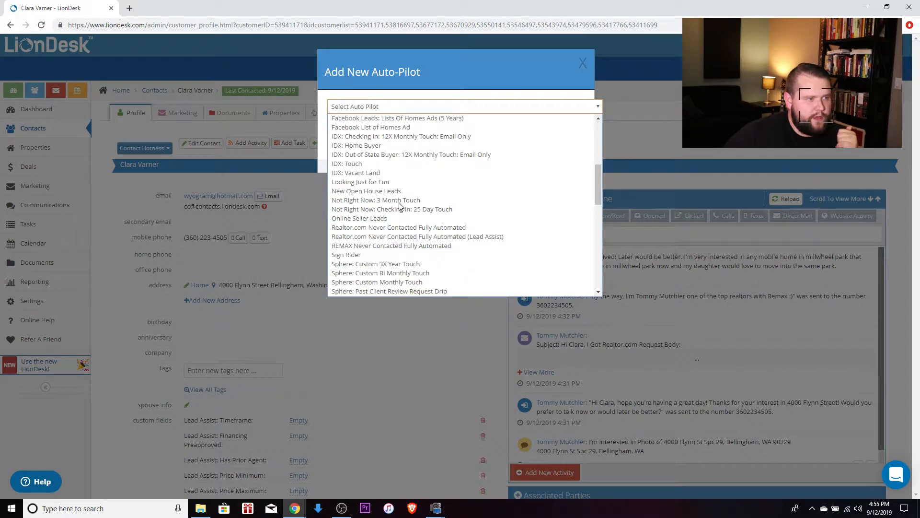
{"action": "scroll", "coordinate": [437, 227], "scroll_direction": "down", "scroll_amount": 3}
{"action": "scroll", "coordinate": [437, 228], "scroll_direction": "down", "scroll_amount": 1}
{"action": "scroll", "coordinate": [446, 223], "scroll_direction": "up", "scroll_amount": 4}
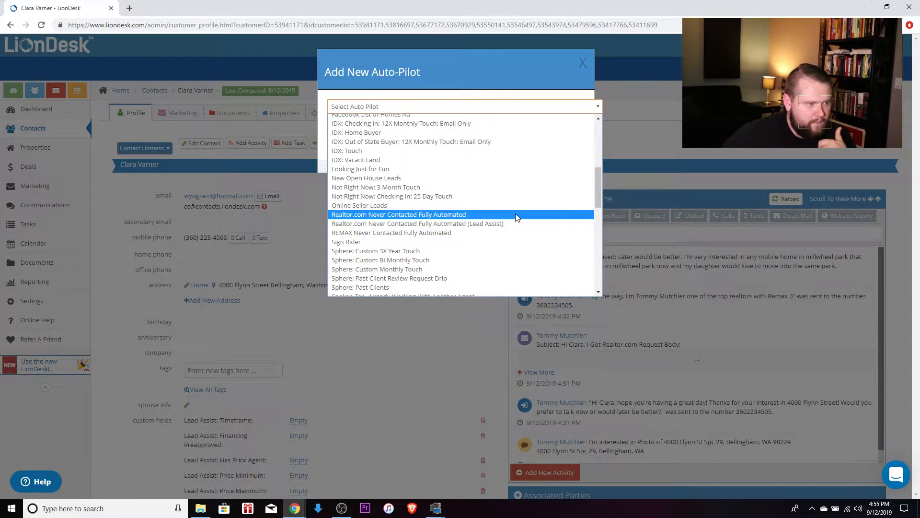
{"action": "scroll", "coordinate": [507, 214], "scroll_direction": "up", "scroll_amount": 5}
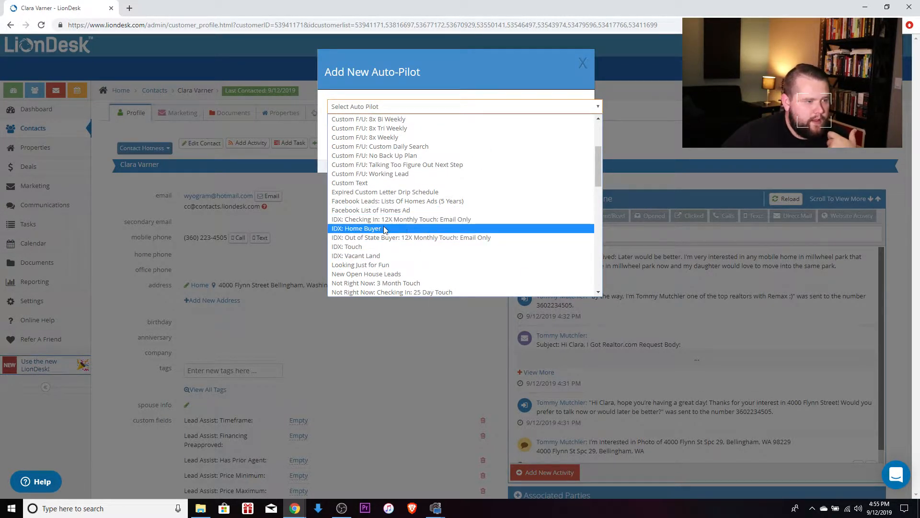
{"action": "left_click", "coordinate": [466, 223]}
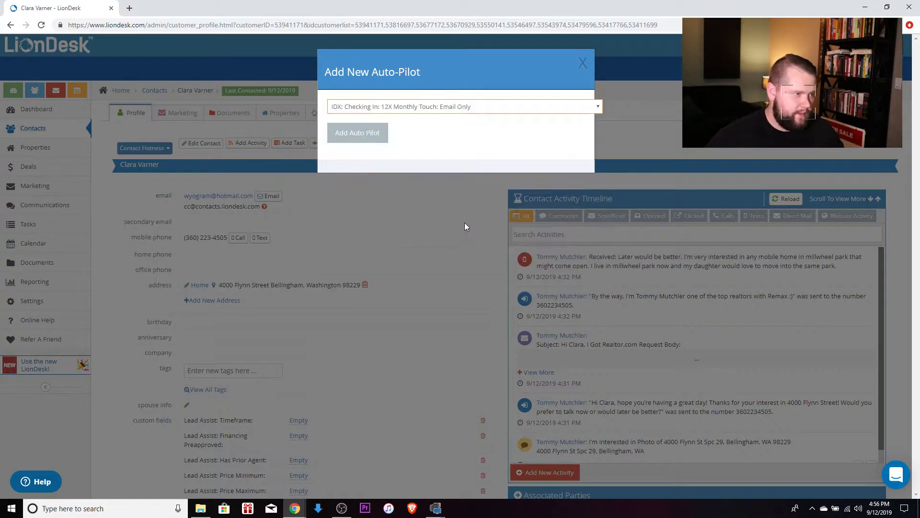
{"action": "left_click", "coordinate": [358, 134]}
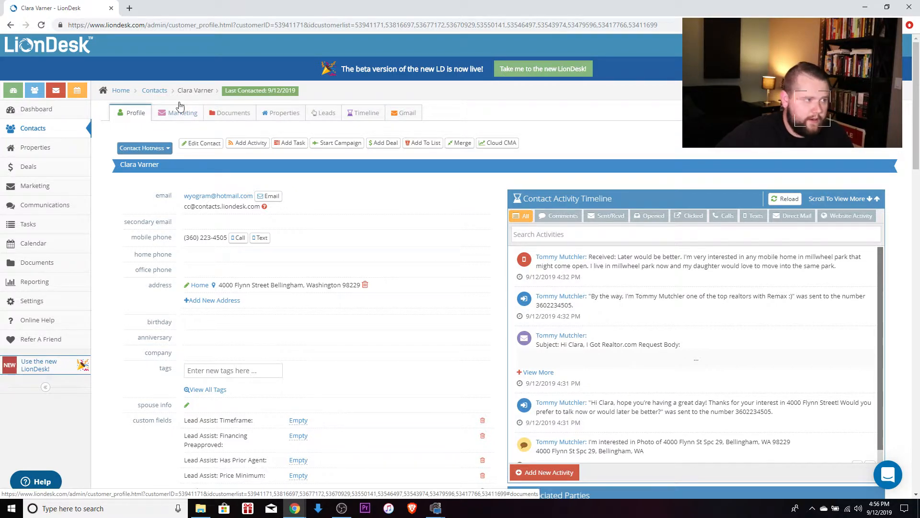
Remove the unfinished tasks of "IDX: Checking In: 12X Monthly Touch: Email Only" from the contact and recheck the active Auto Pilot drip campaigns.
{"action": "left_click", "coordinate": [175, 116]}
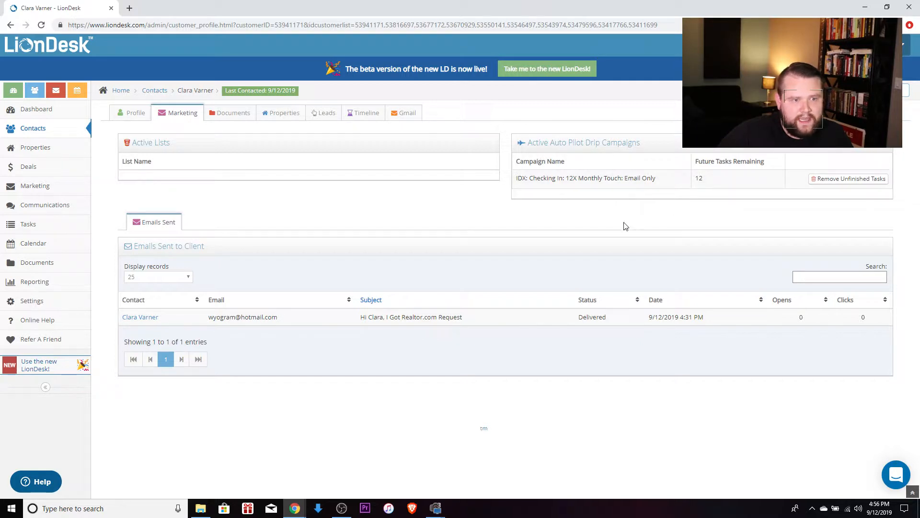
{"action": "left_click", "coordinate": [855, 183]}
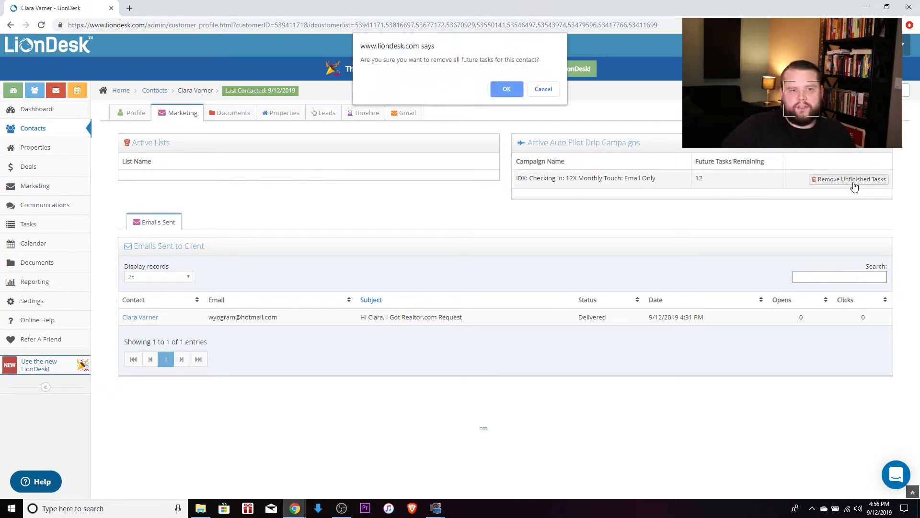
{"action": "left_click", "coordinate": [506, 89]}
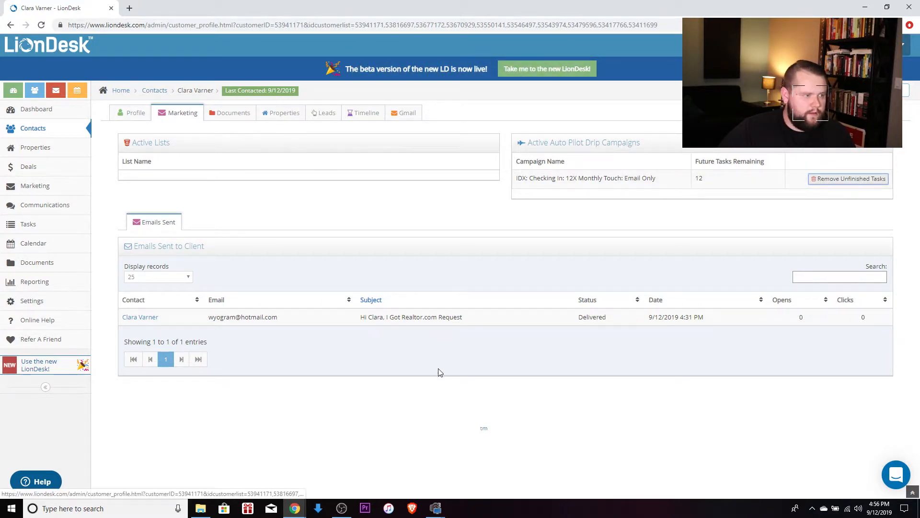
{"action": "left_click", "coordinate": [838, 182]}
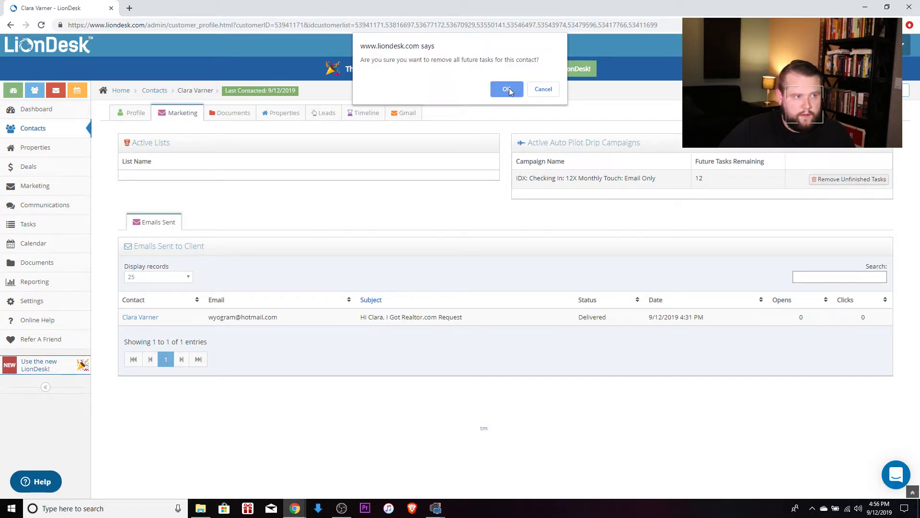
{"action": "left_click", "coordinate": [550, 89]}
{"action": "left_click", "coordinate": [137, 115]}
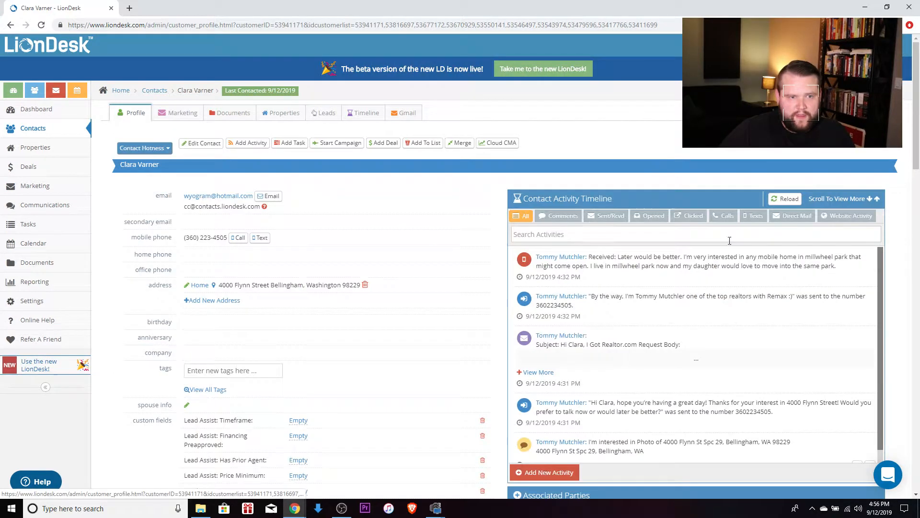
{"action": "left_click", "coordinate": [189, 115]}
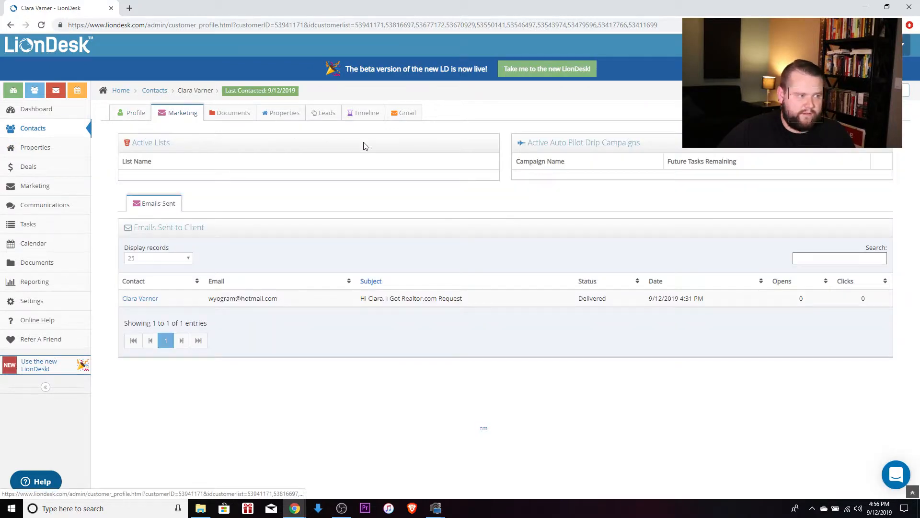
Start the "IDX: Out of State Buyer: 12X Monthly Touch: Email Only" Auto Pilot campaign on the contact.
{"action": "left_click", "coordinate": [136, 113]}
{"action": "left_click", "coordinate": [353, 141]}
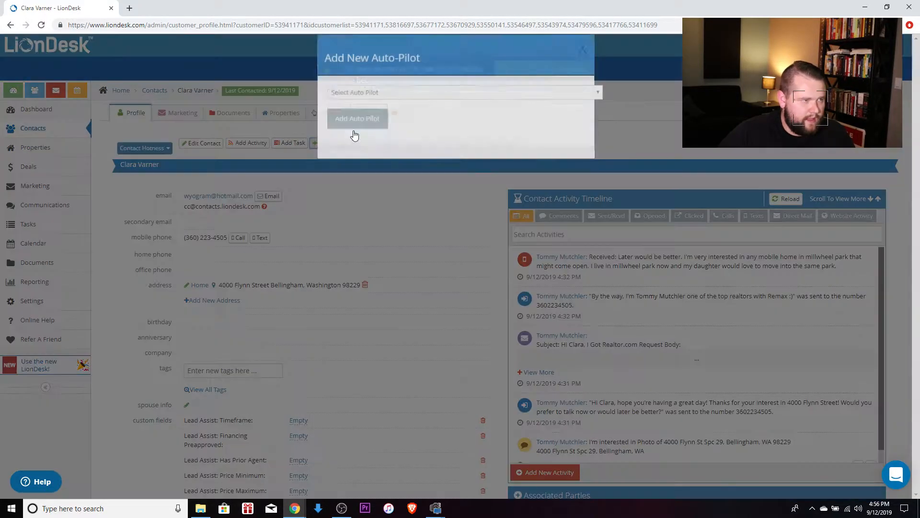
{"action": "left_click", "coordinate": [354, 106]}
{"action": "scroll", "coordinate": [417, 230], "scroll_direction": "down", "scroll_amount": 2}
{"action": "scroll", "coordinate": [419, 237], "scroll_direction": "up", "scroll_amount": 2}
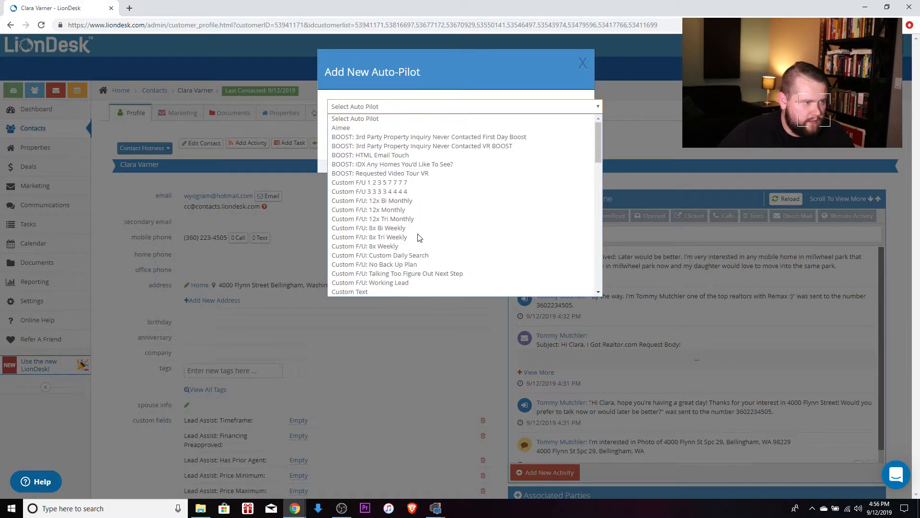
{"action": "scroll", "coordinate": [432, 247], "scroll_direction": "down", "scroll_amount": 5}
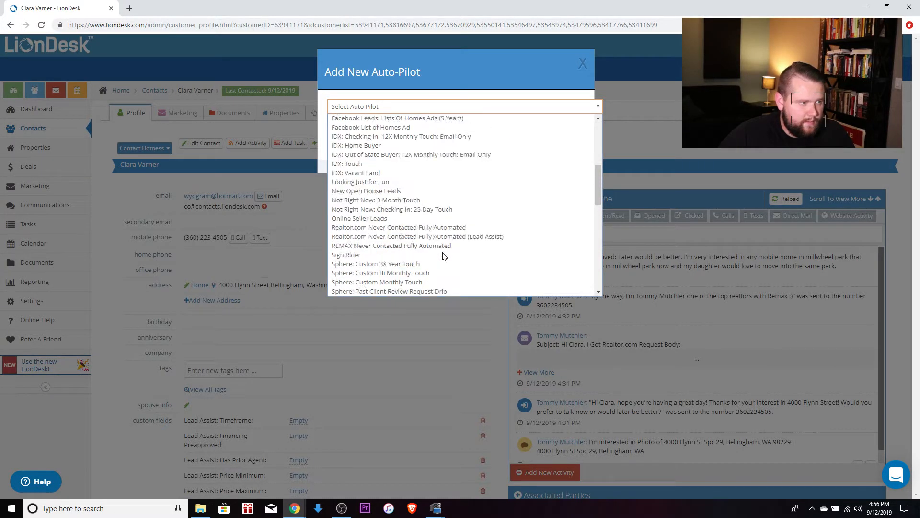
{"action": "scroll", "coordinate": [434, 269], "scroll_direction": "up", "scroll_amount": 5}
{"action": "scroll", "coordinate": [439, 261], "scroll_direction": "down", "scroll_amount": 3}
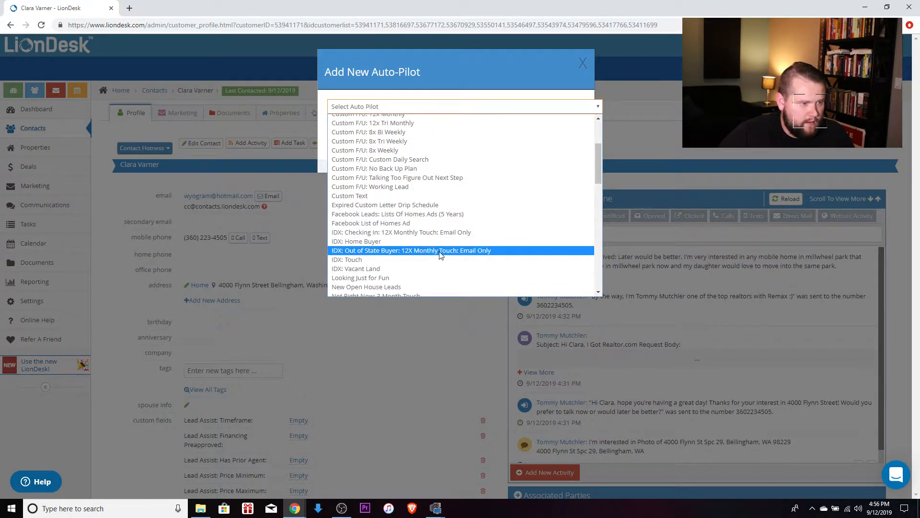
{"action": "left_click", "coordinate": [440, 251]}
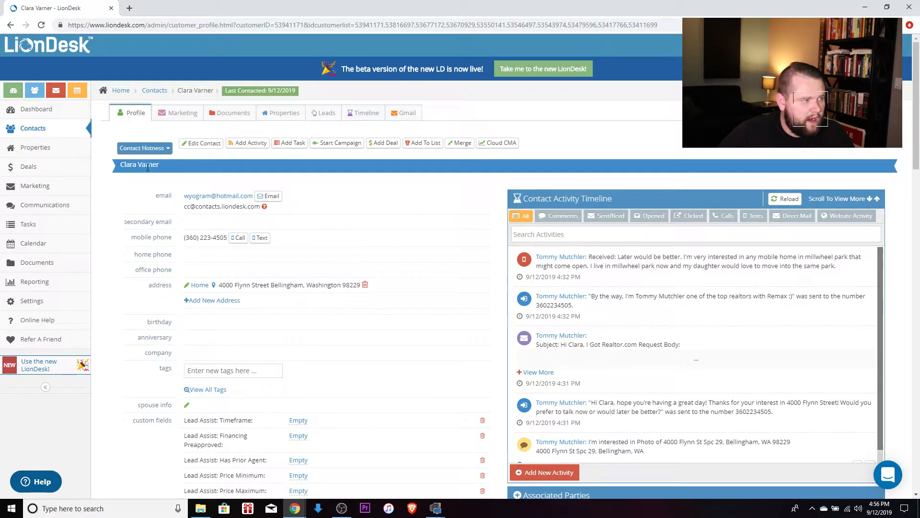
Examine the contact's Tasks list for the reminders and notes belonging to the Out of State Buyer campaign.
{"action": "scroll", "coordinate": [399, 303], "scroll_direction": "down", "scroll_amount": 6}
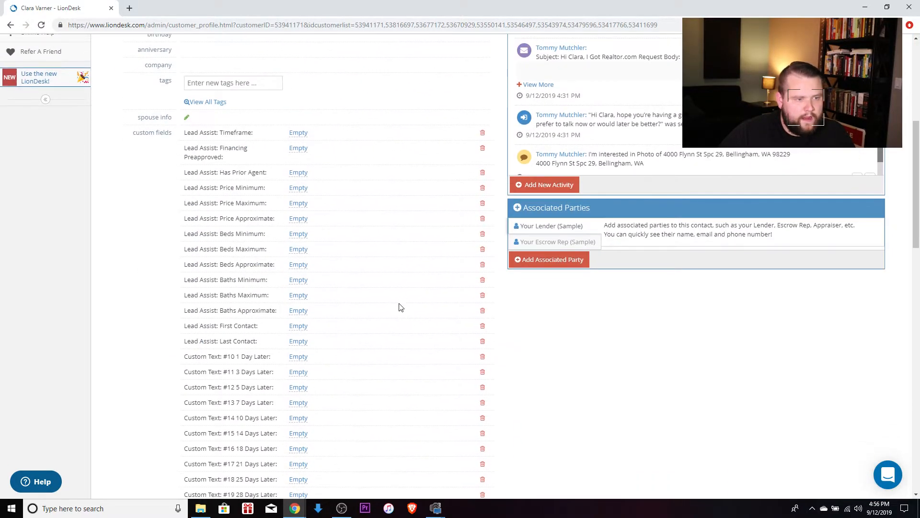
{"action": "scroll", "coordinate": [398, 303], "scroll_direction": "down", "scroll_amount": 11}
{"action": "scroll", "coordinate": [205, 232], "scroll_direction": "up", "scroll_amount": 12}
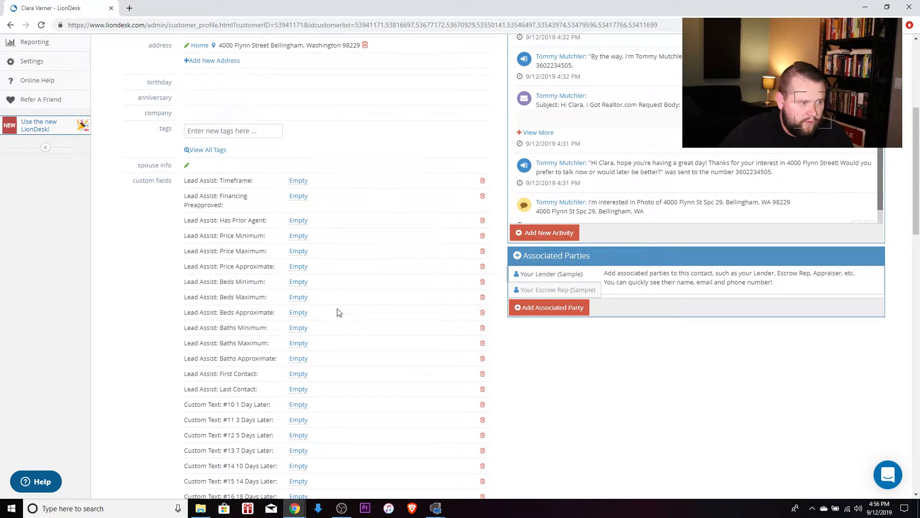
{"action": "scroll", "coordinate": [331, 292], "scroll_direction": "down", "scroll_amount": 11}
{"action": "scroll", "coordinate": [329, 304], "scroll_direction": "up", "scroll_amount": 4}
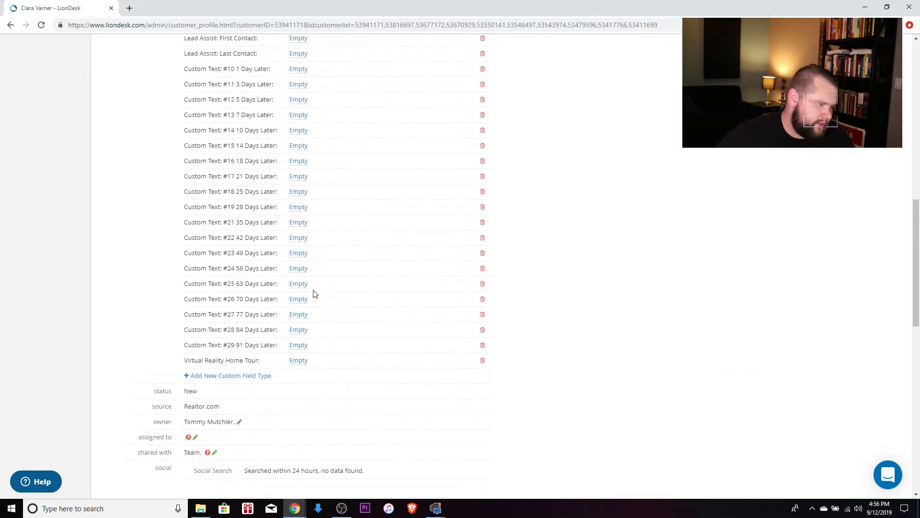
{"action": "scroll", "coordinate": [431, 264], "scroll_direction": "down", "scroll_amount": 8}
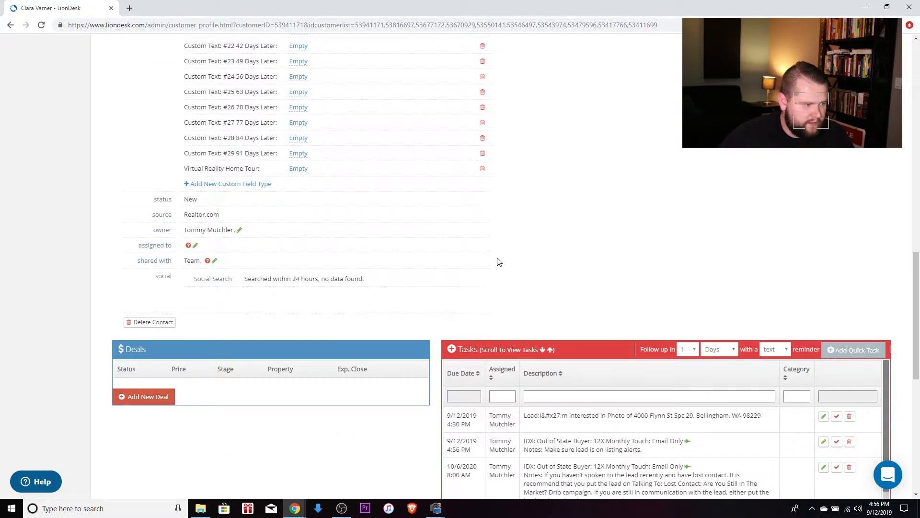
{"action": "scroll", "coordinate": [432, 254], "scroll_direction": "down", "scroll_amount": 3}
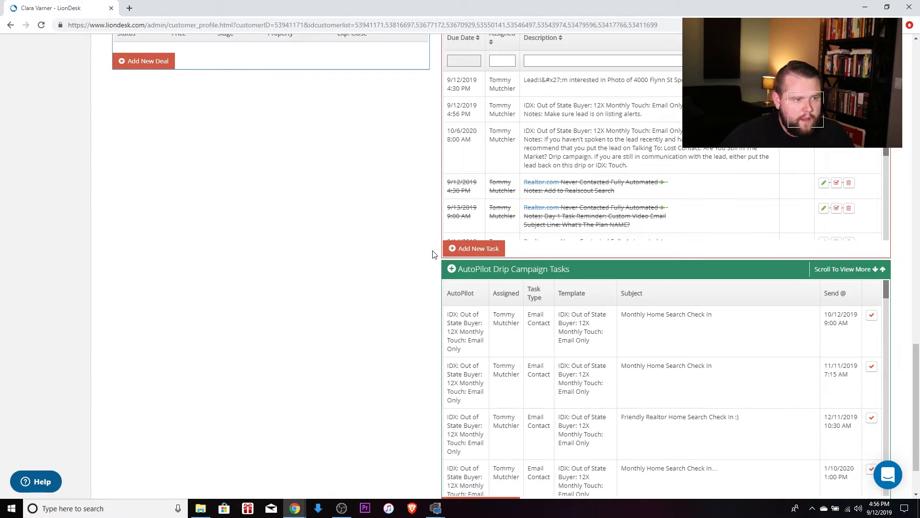
{"action": "scroll", "coordinate": [433, 252], "scroll_direction": "up", "scroll_amount": 2}
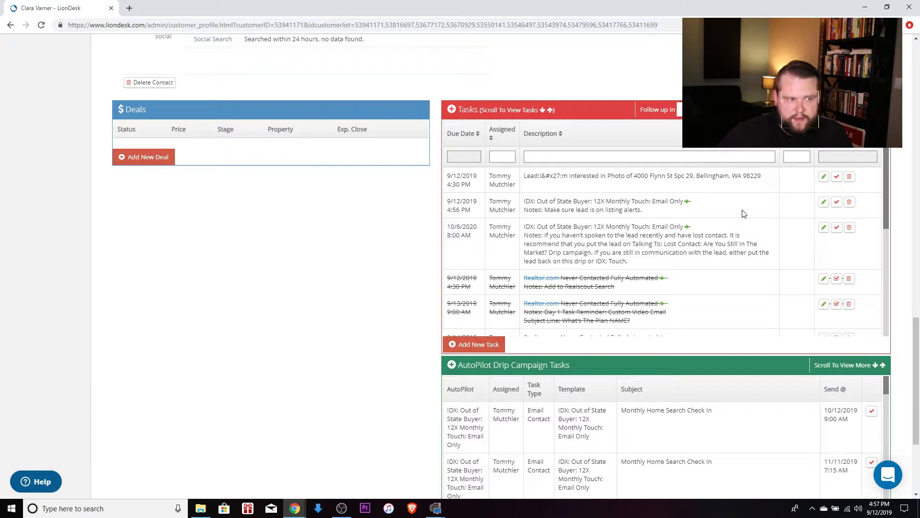
{"action": "scroll", "coordinate": [816, 259], "scroll_direction": "down", "scroll_amount": 5}
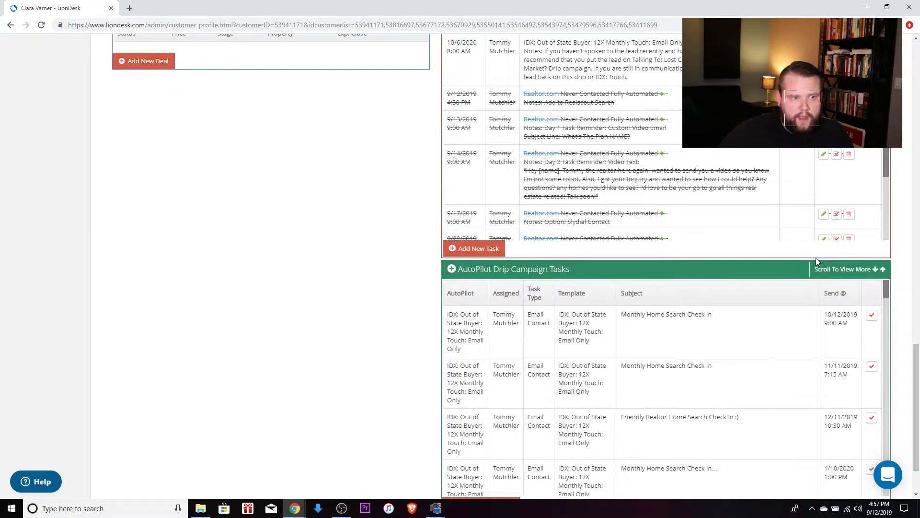
{"action": "scroll", "coordinate": [556, 221], "scroll_direction": "up", "scroll_amount": 6}
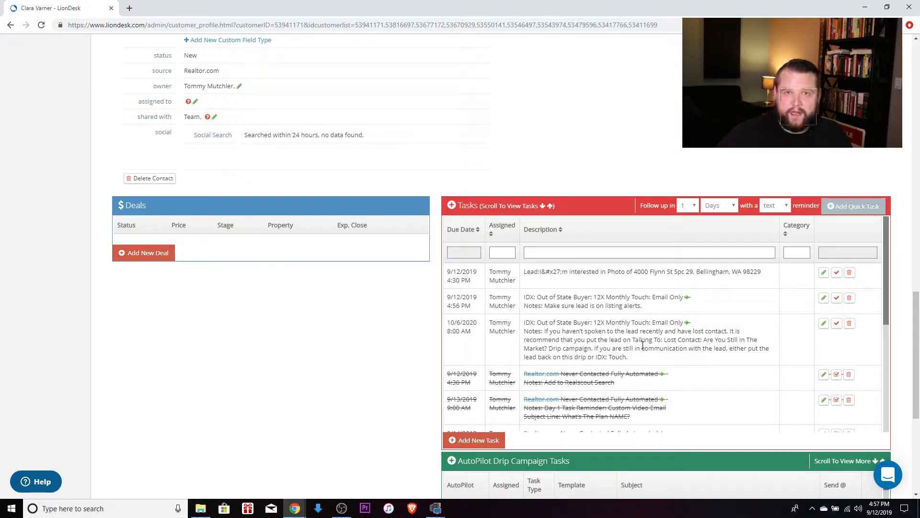
{"action": "scroll", "coordinate": [402, 396], "scroll_direction": "down", "scroll_amount": 4}
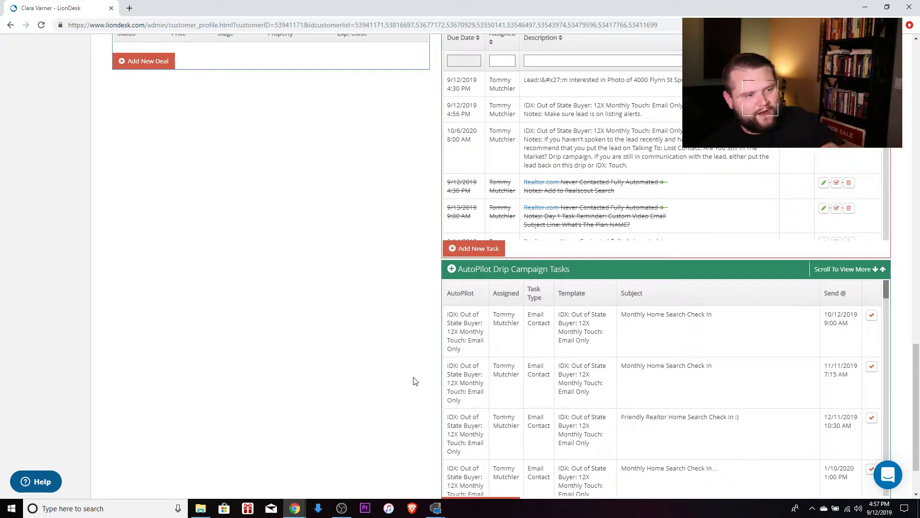
{"action": "scroll", "coordinate": [416, 359], "scroll_direction": "up", "scroll_amount": 2}
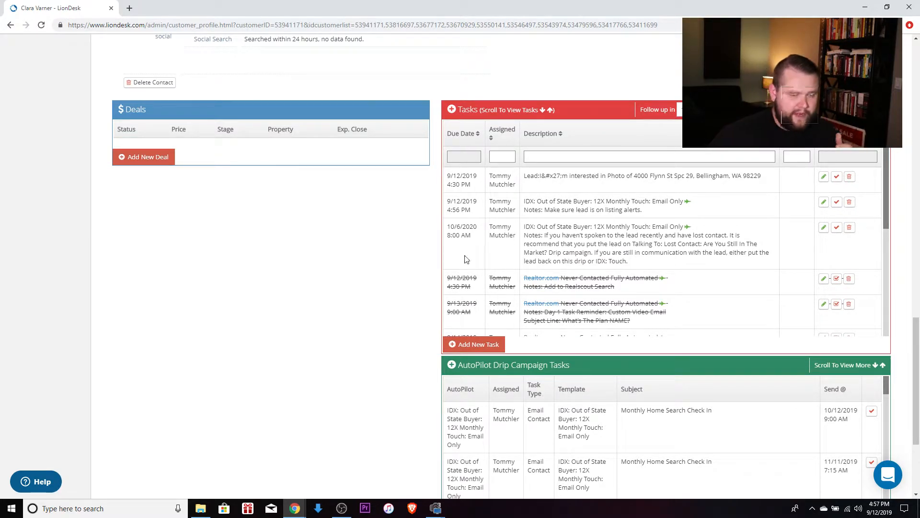
{"action": "scroll", "coordinate": [437, 256], "scroll_direction": "down", "scroll_amount": 1}
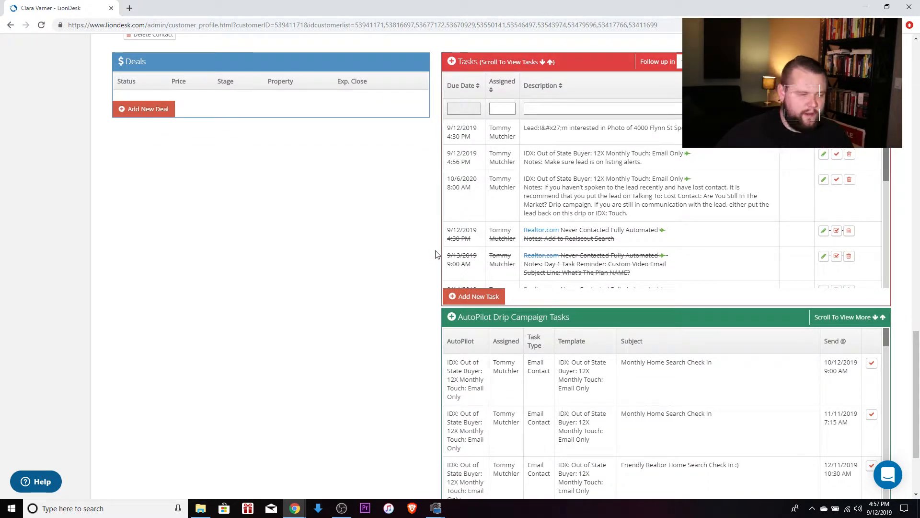
{"action": "scroll", "coordinate": [422, 258], "scroll_direction": "up", "scroll_amount": 2}
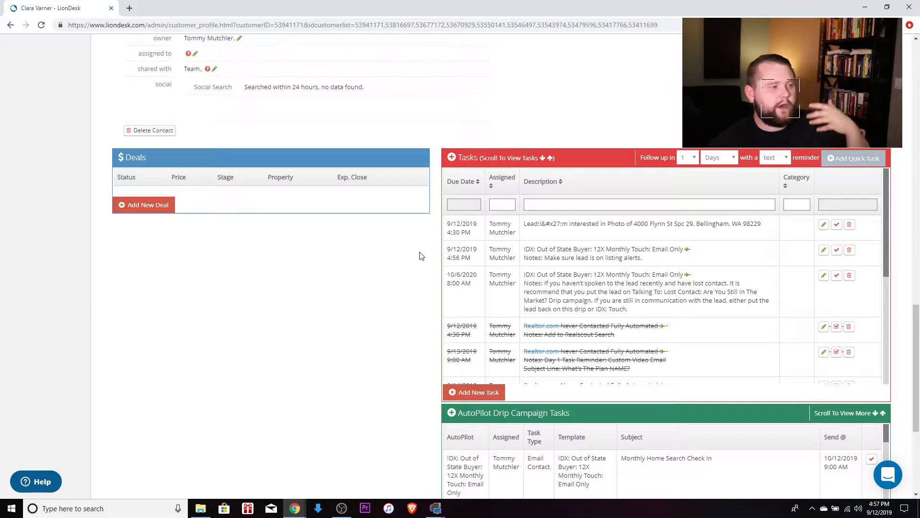
Review the AutoPilot Drip Campaign Tasks for the subjects and send dates of the scheduled monthly emails.
{"action": "scroll", "coordinate": [421, 256], "scroll_direction": "down", "scroll_amount": 4}
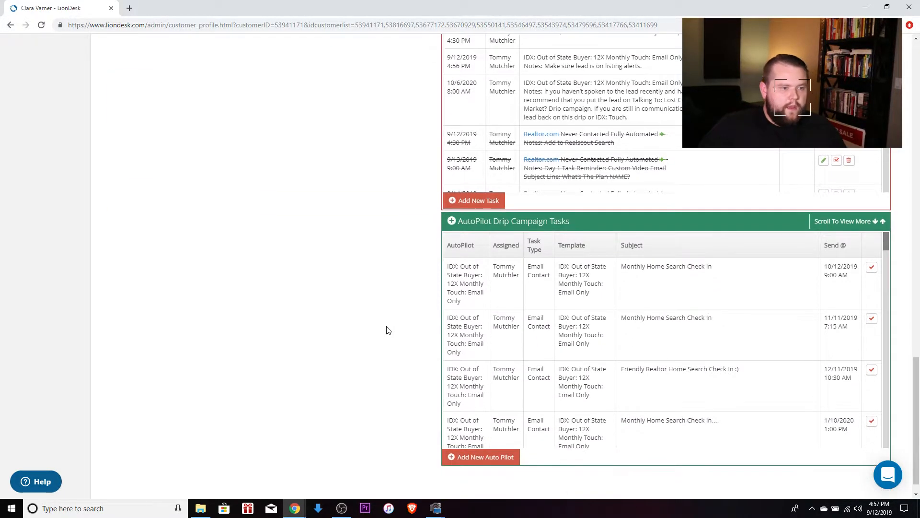
{"action": "scroll", "coordinate": [400, 323], "scroll_direction": "down", "scroll_amount": 1}
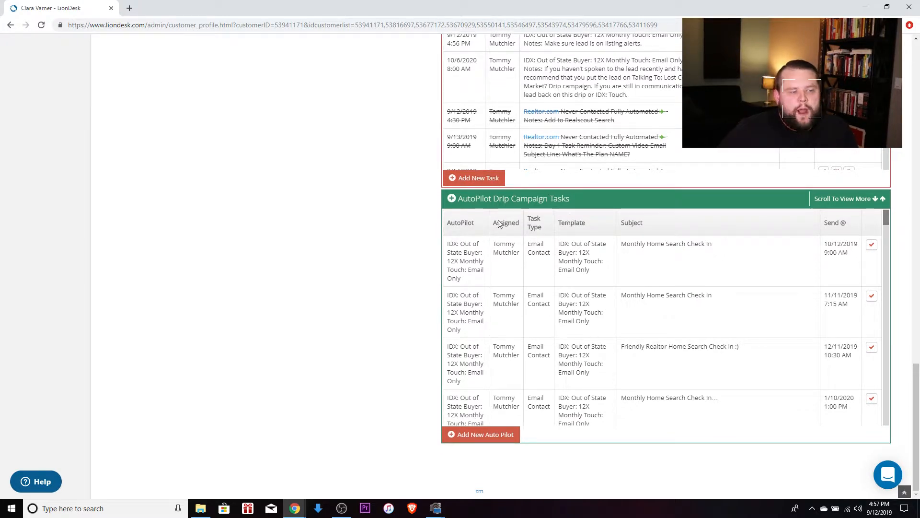
{"action": "scroll", "coordinate": [650, 254], "scroll_direction": "down", "scroll_amount": 1}
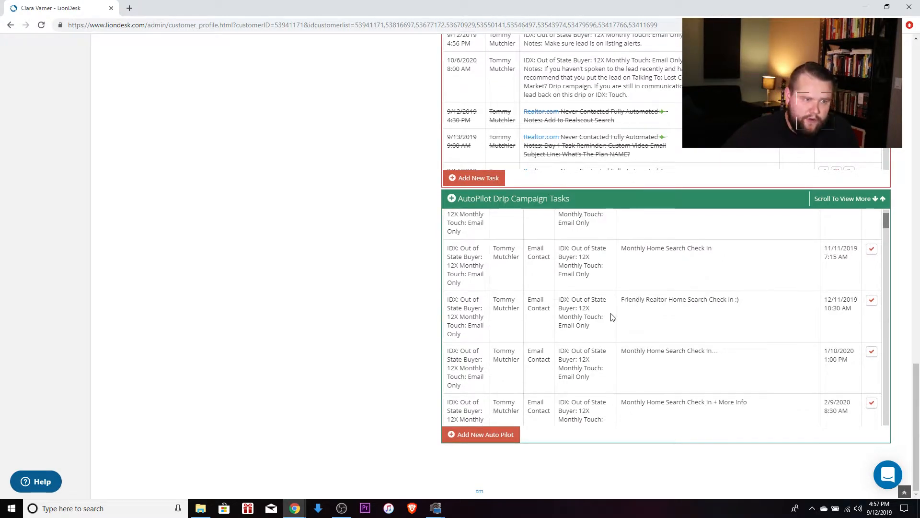
{"action": "scroll", "coordinate": [589, 326], "scroll_direction": "up", "scroll_amount": 2}
{"action": "scroll", "coordinate": [414, 294], "scroll_direction": "down", "scroll_amount": 1}
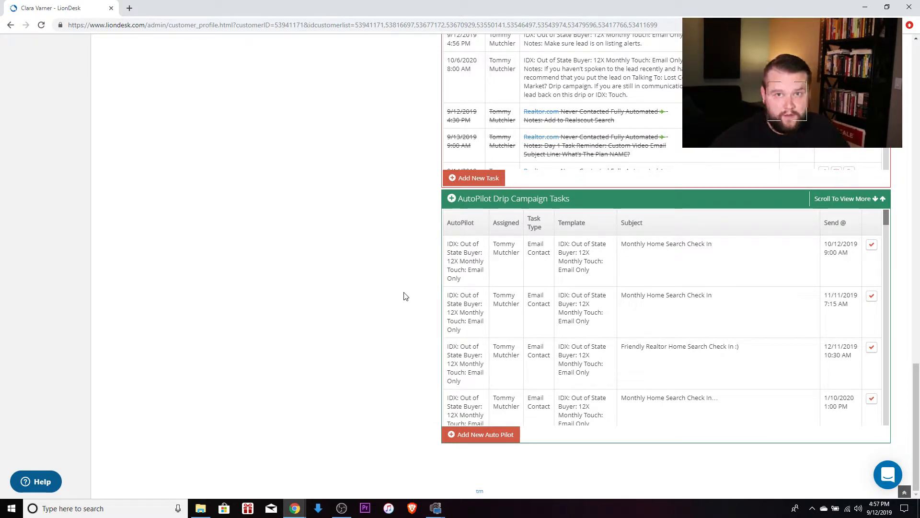
Mark the "Monthly Home Search Check In" email scheduled for 11/11/2019 in the AutoPilot Drip Campaign Tasks as completed.
{"action": "scroll", "coordinate": [647, 323], "scroll_direction": "down", "scroll_amount": 8}
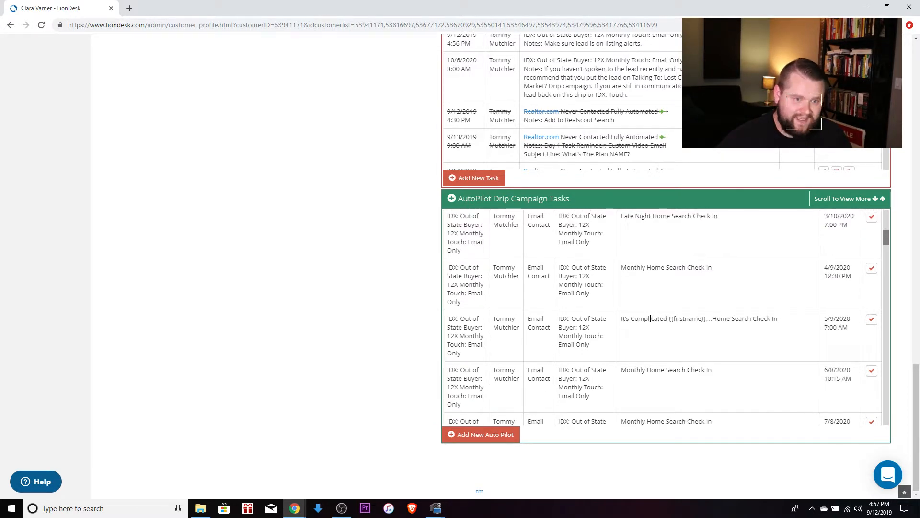
{"action": "scroll", "coordinate": [652, 364], "scroll_direction": "down", "scroll_amount": 2}
{"action": "scroll", "coordinate": [685, 408], "scroll_direction": "up", "scroll_amount": 10}
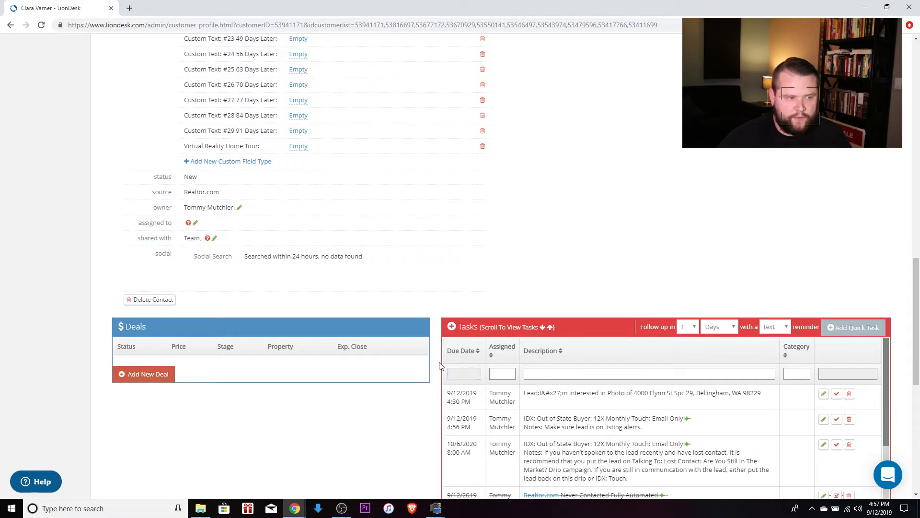
{"action": "scroll", "coordinate": [417, 360], "scroll_direction": "down", "scroll_amount": 5}
{"action": "scroll", "coordinate": [416, 359], "scroll_direction": "down", "scroll_amount": 3}
{"action": "scroll", "coordinate": [775, 325], "scroll_direction": "up", "scroll_amount": 2}
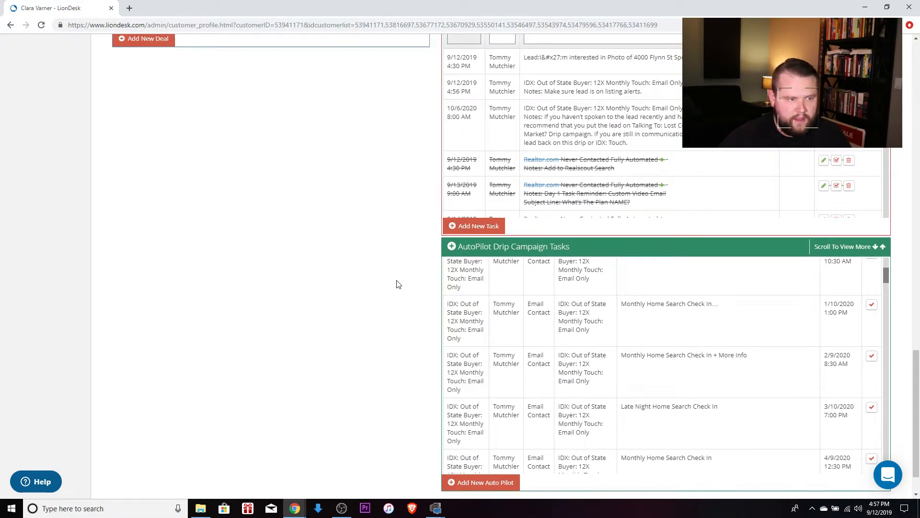
{"action": "scroll", "coordinate": [396, 283], "scroll_direction": "down", "scroll_amount": 1}
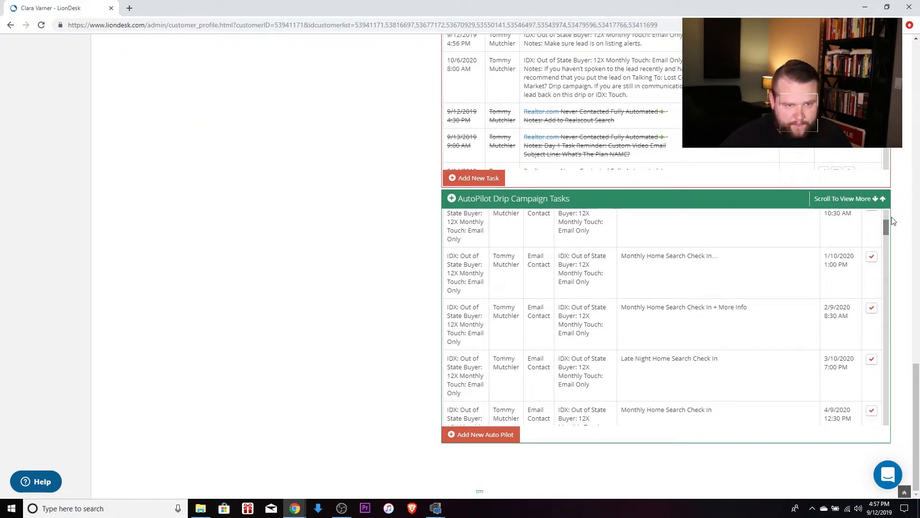
{"action": "scroll", "coordinate": [892, 225], "scroll_direction": "up", "scroll_amount": 2}
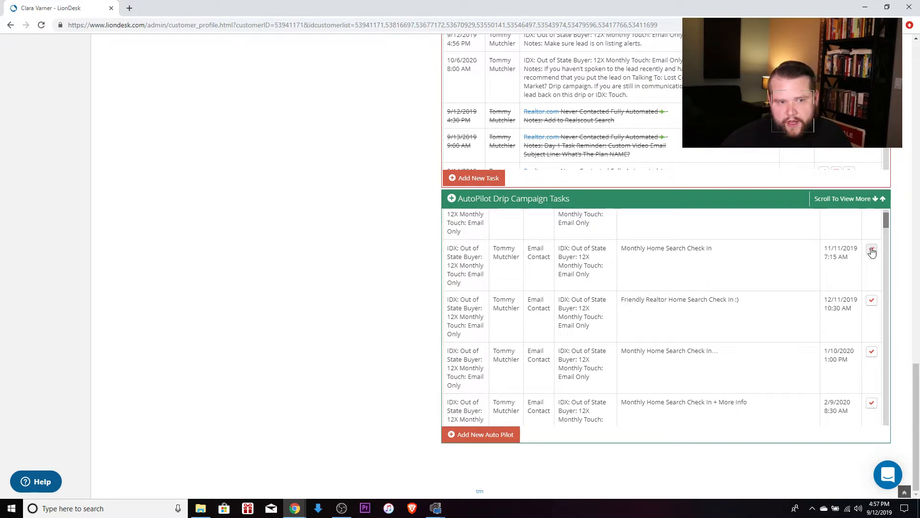
{"action": "left_click", "coordinate": [871, 250]}
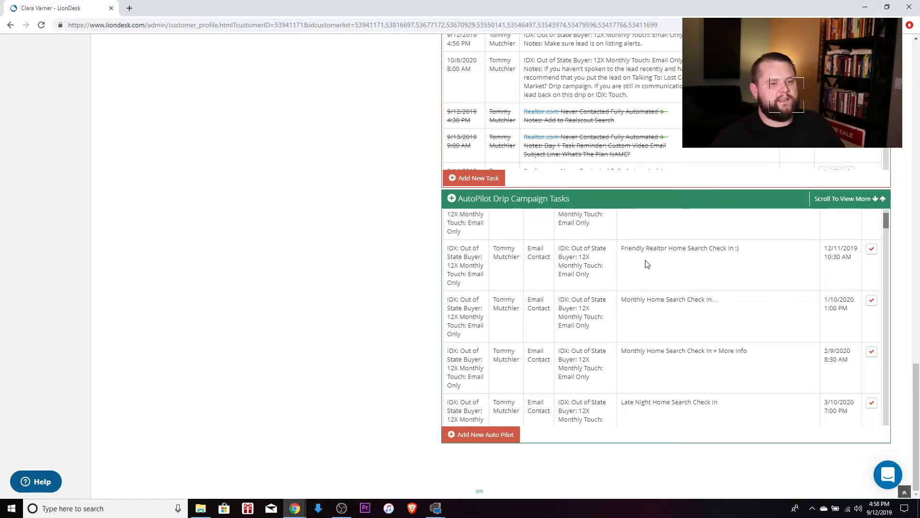
Remove the unfinished tasks of "IDX: Out of State Buyer: 12X Monthly Touch: Email Only" from the contact's active Auto Pilot drip campaigns.
{"action": "scroll", "coordinate": [407, 360], "scroll_direction": "up", "scroll_amount": 5}
{"action": "scroll", "coordinate": [419, 350], "scroll_direction": "up", "scroll_amount": 9}
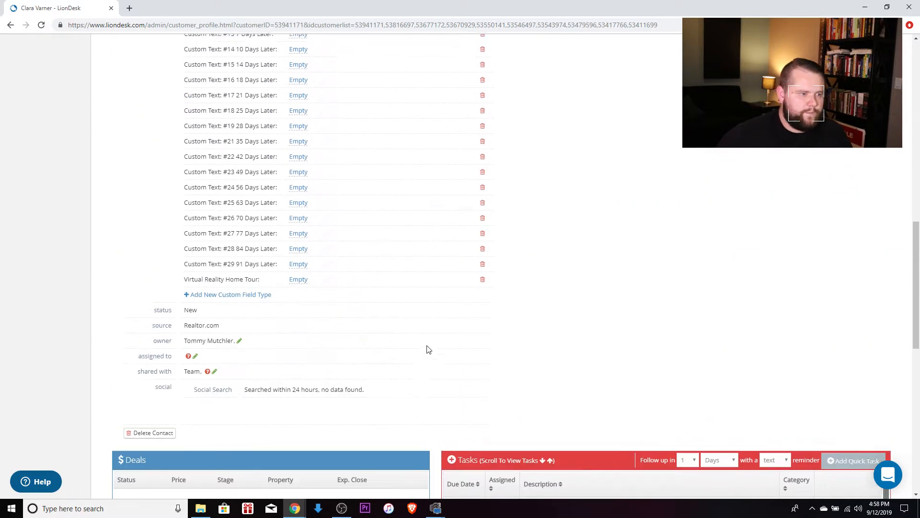
{"action": "scroll", "coordinate": [434, 369], "scroll_direction": "up", "scroll_amount": 10}
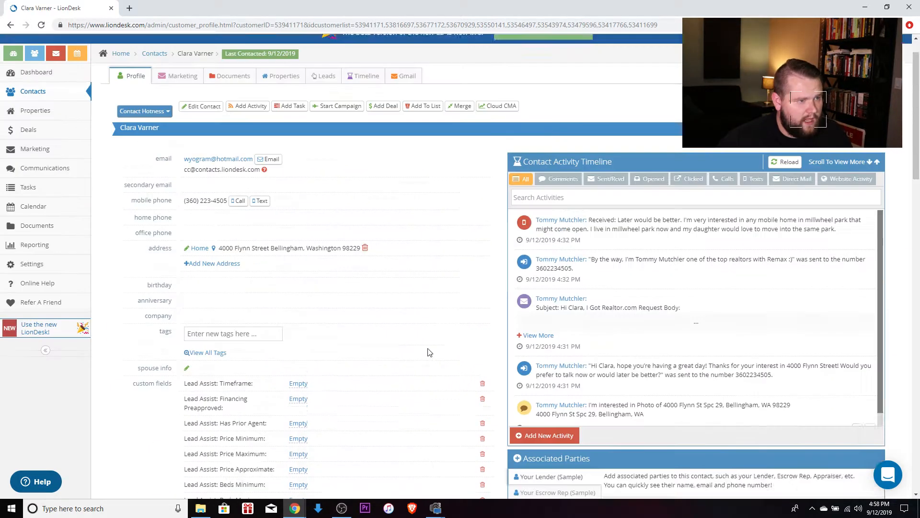
{"action": "left_click", "coordinate": [180, 120]}
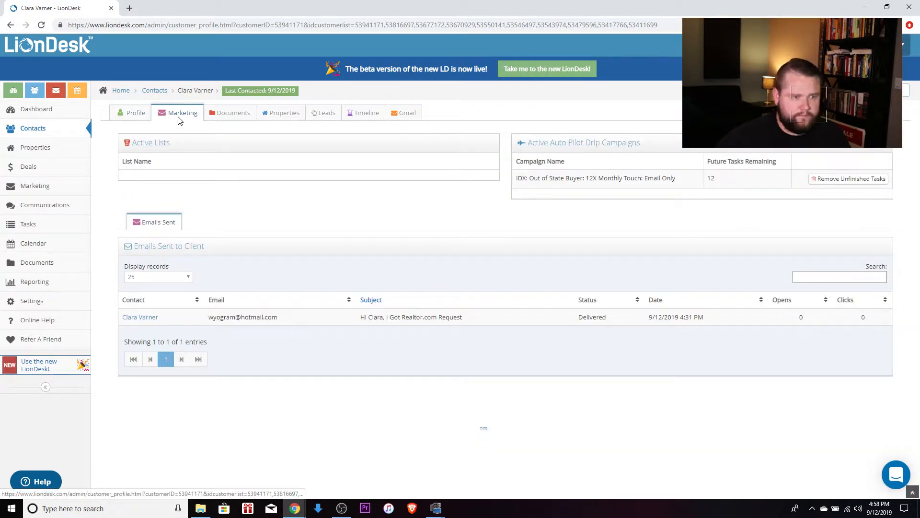
{"action": "left_click", "coordinate": [838, 181]}
{"action": "left_click", "coordinate": [509, 90]}
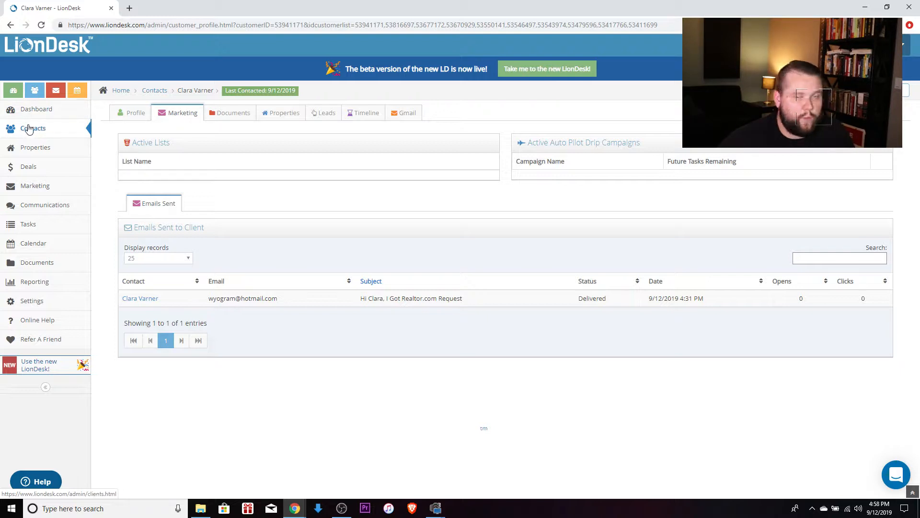
Open the full contacts list, expand the contact filters and try to apply them without any criteria.
{"action": "left_click", "coordinate": [33, 124]}
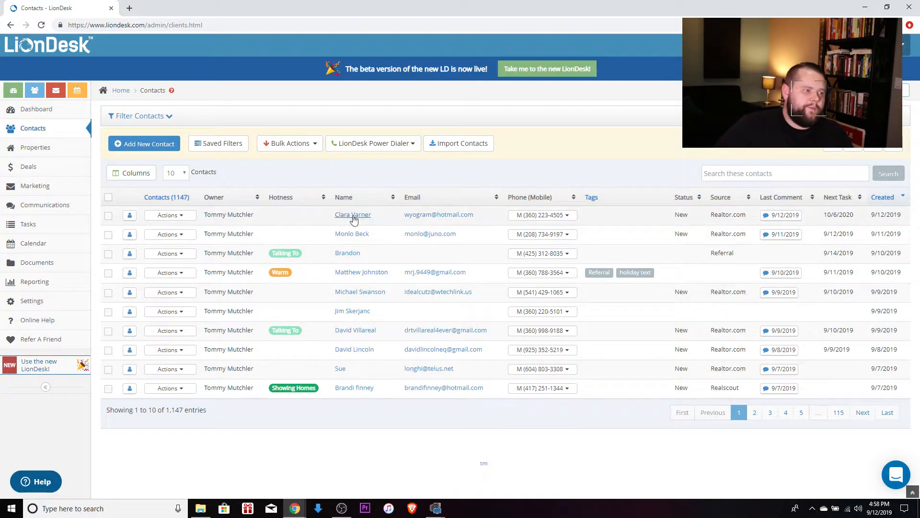
{"action": "left_click", "coordinate": [135, 117]}
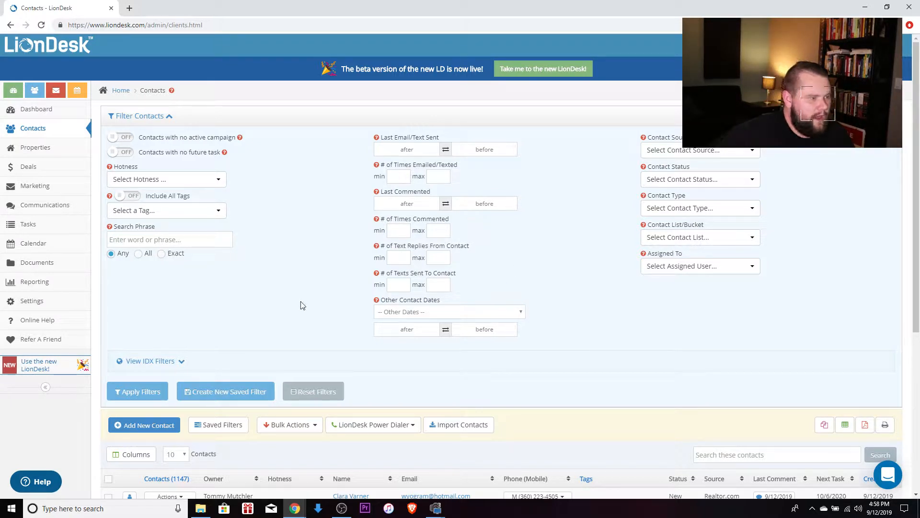
{"action": "left_click", "coordinate": [145, 392]}
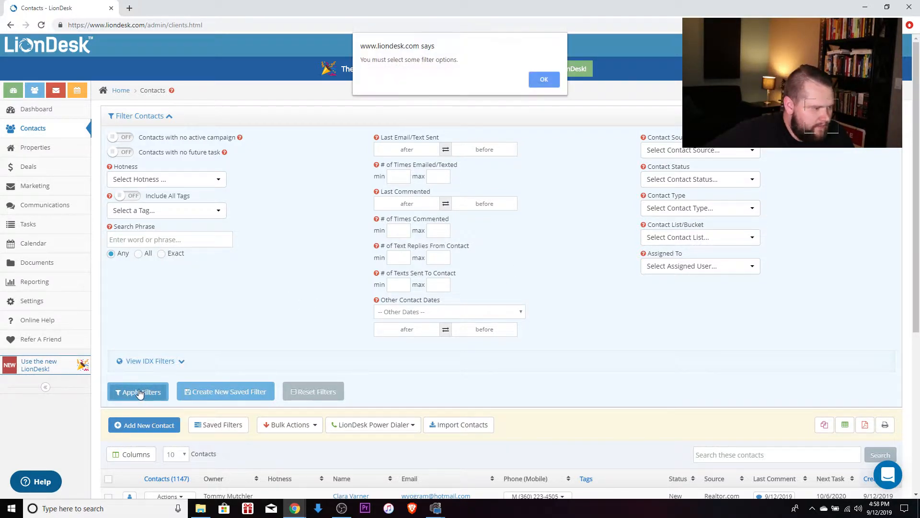
{"action": "left_click", "coordinate": [543, 81]}
{"action": "scroll", "coordinate": [288, 287], "scroll_direction": "down", "scroll_amount": 2}
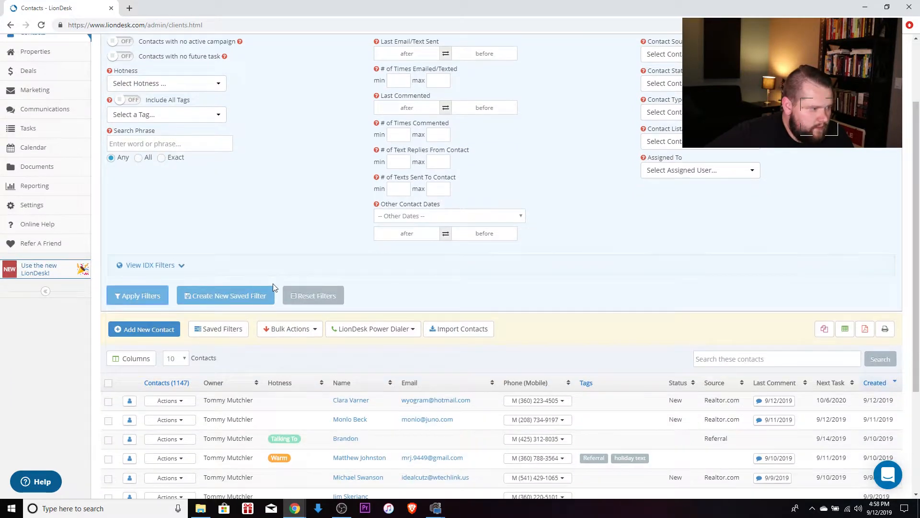
{"action": "scroll", "coordinate": [298, 341], "scroll_direction": "down", "scroll_amount": 3}
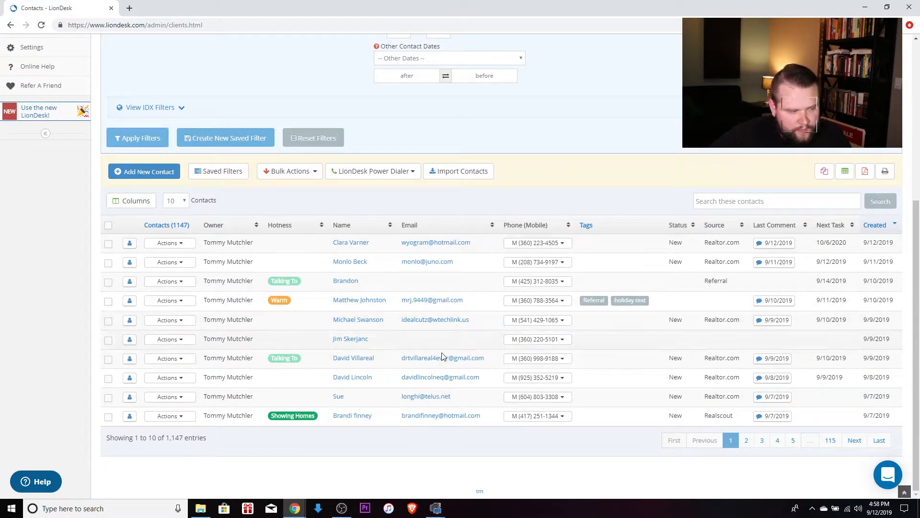
Examine the bulk actions available for the contacts, such as Email Contacts, Add Drip Campaign and Modify Source.
{"action": "left_click", "coordinate": [307, 172]}
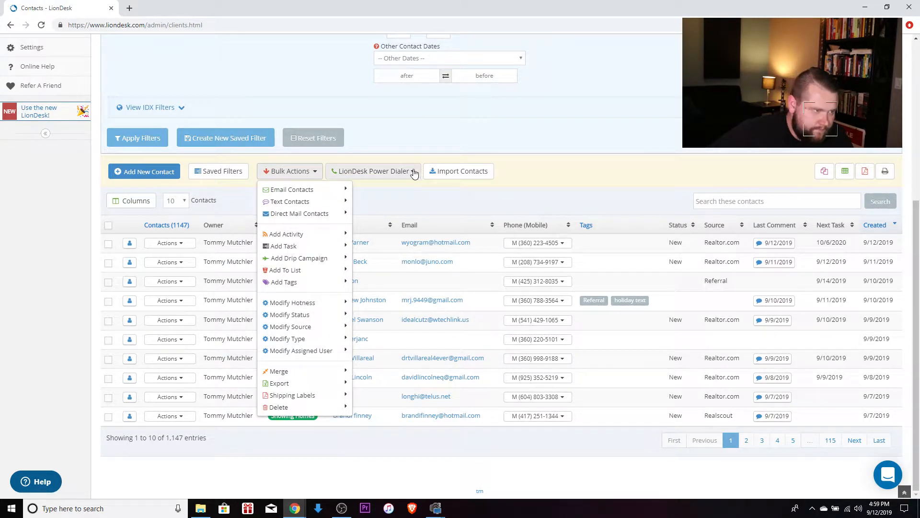
{"action": "mouse_move", "coordinate": [289, 192]}
{"action": "mouse_move", "coordinate": [314, 204]}
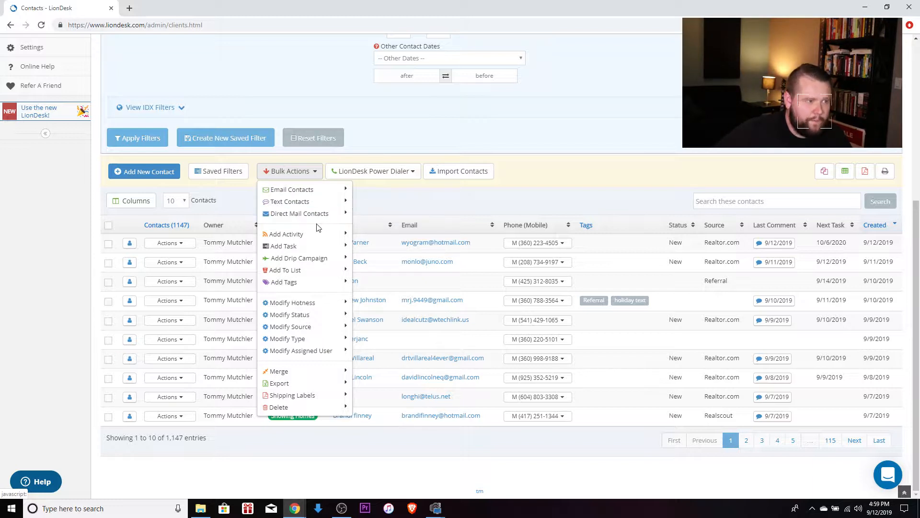
{"action": "mouse_move", "coordinate": [315, 331]}
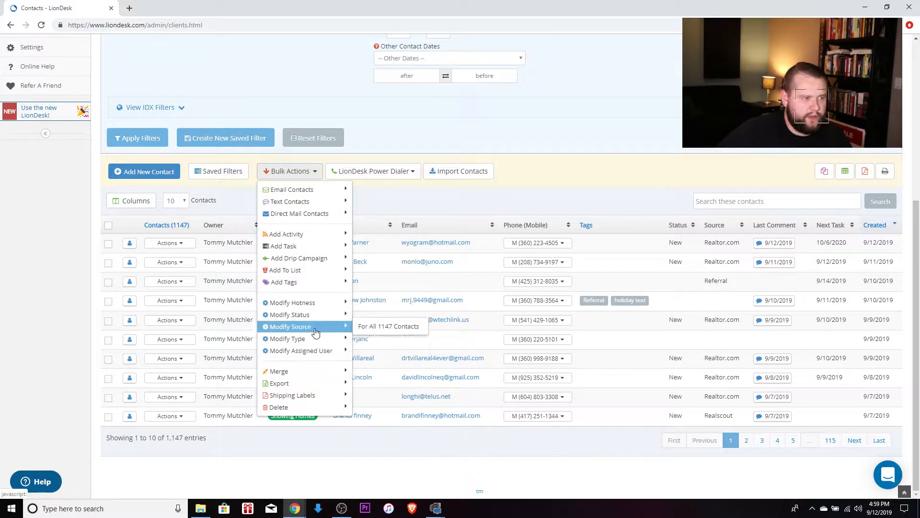
{"action": "mouse_move", "coordinate": [324, 263]}
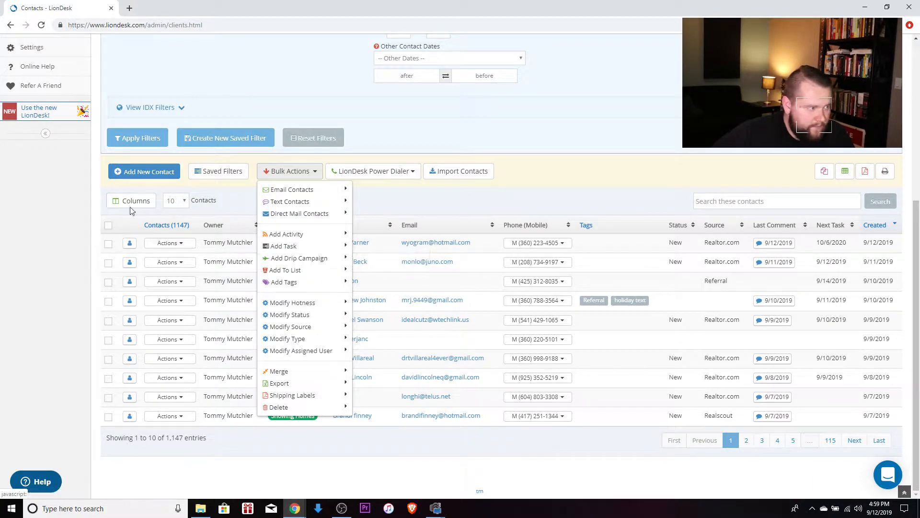
Select eight of the ten listed contacts and start the bulk Add Drip Campaign action for the selected ones.
{"action": "left_click", "coordinate": [100, 198]}
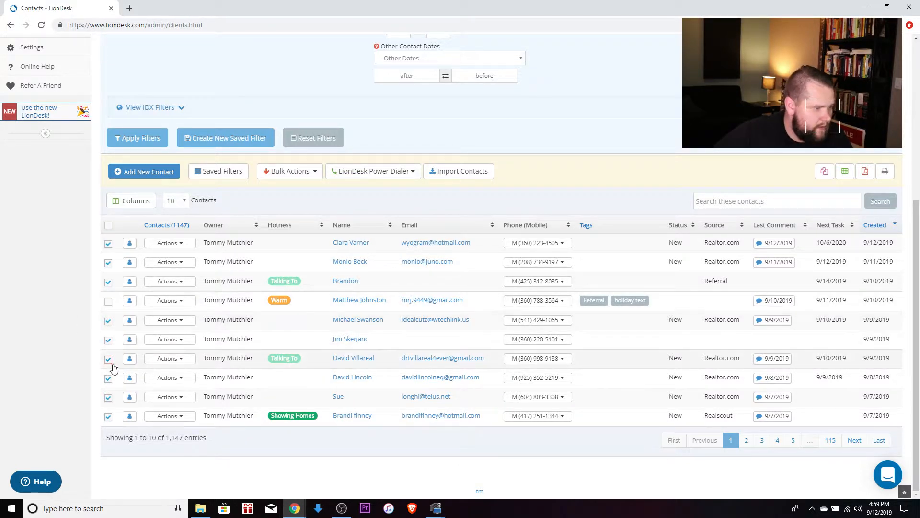
{"action": "left_click", "coordinate": [108, 378]}
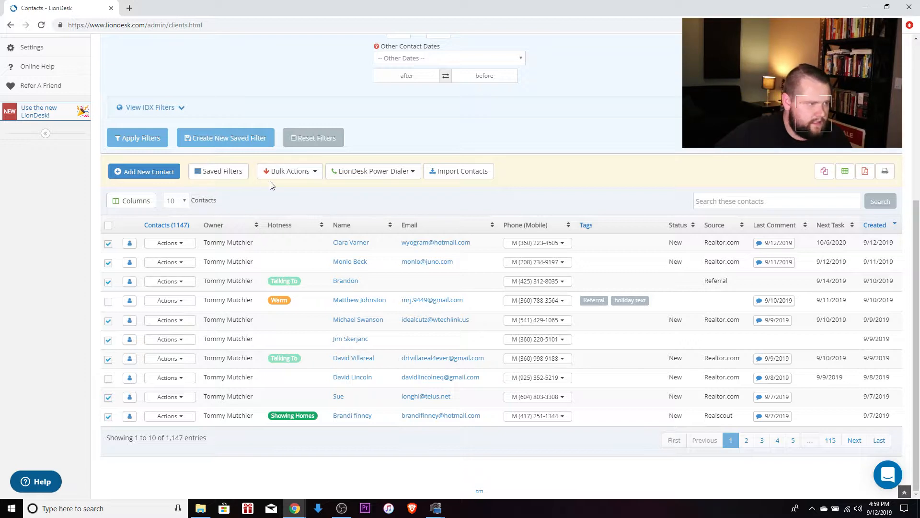
{"action": "left_click", "coordinate": [304, 181]}
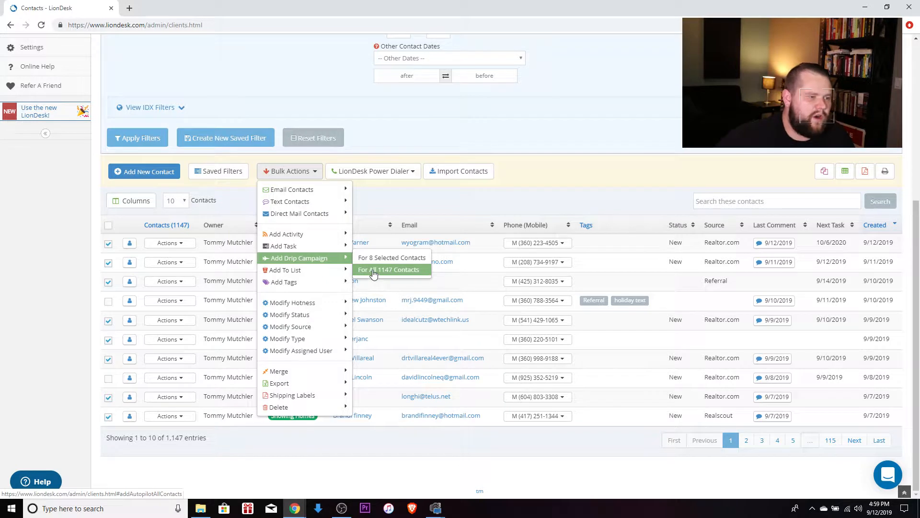
{"action": "left_click", "coordinate": [403, 261]}
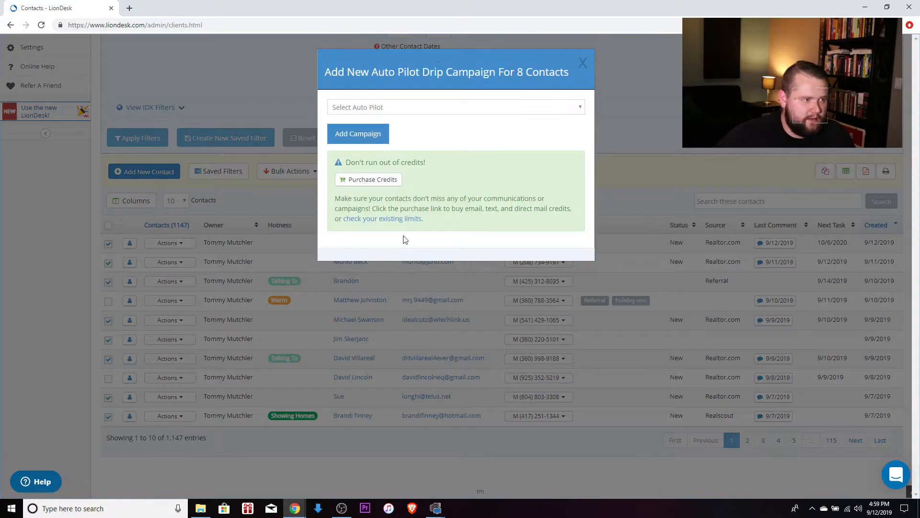
Browse the Auto Pilot campaigns offered for the eight contacts and close the dialog without choosing one.
{"action": "left_click", "coordinate": [391, 107]}
{"action": "scroll", "coordinate": [410, 221], "scroll_direction": "down", "scroll_amount": 15}
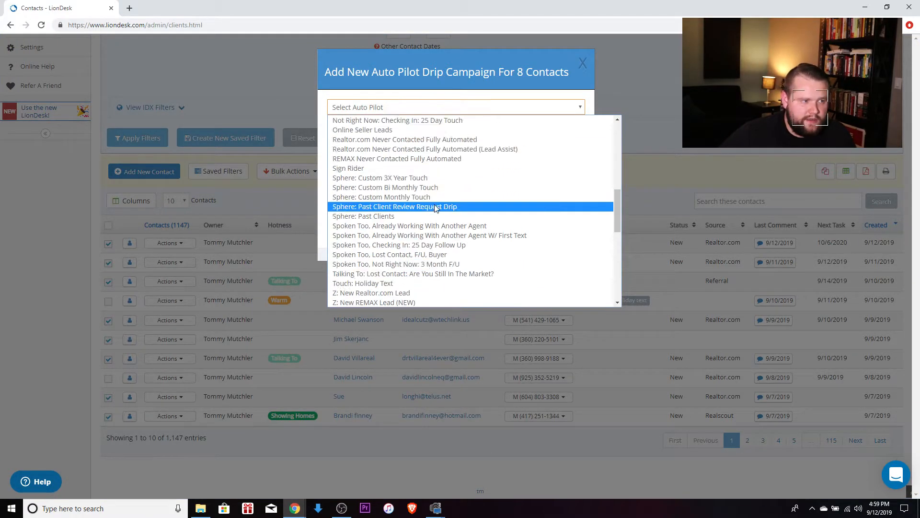
{"action": "left_click", "coordinate": [464, 89]}
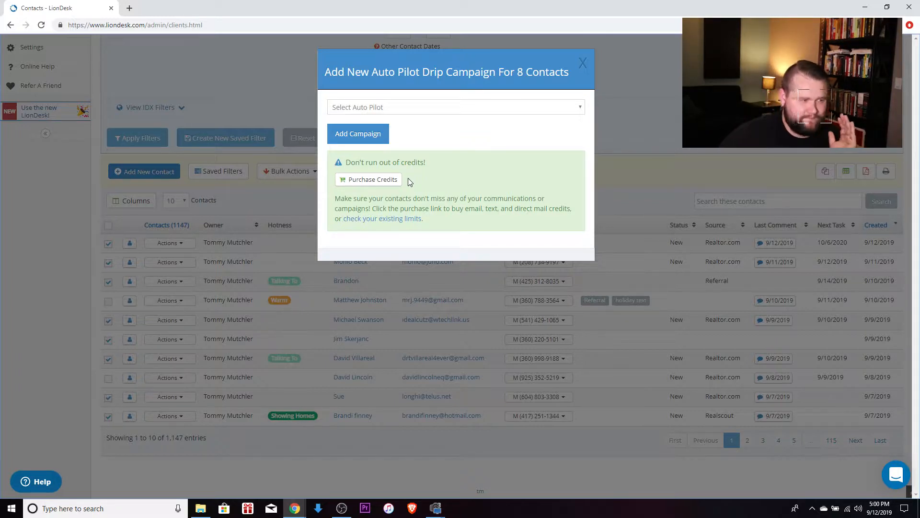
{"action": "left_click", "coordinate": [337, 132]}
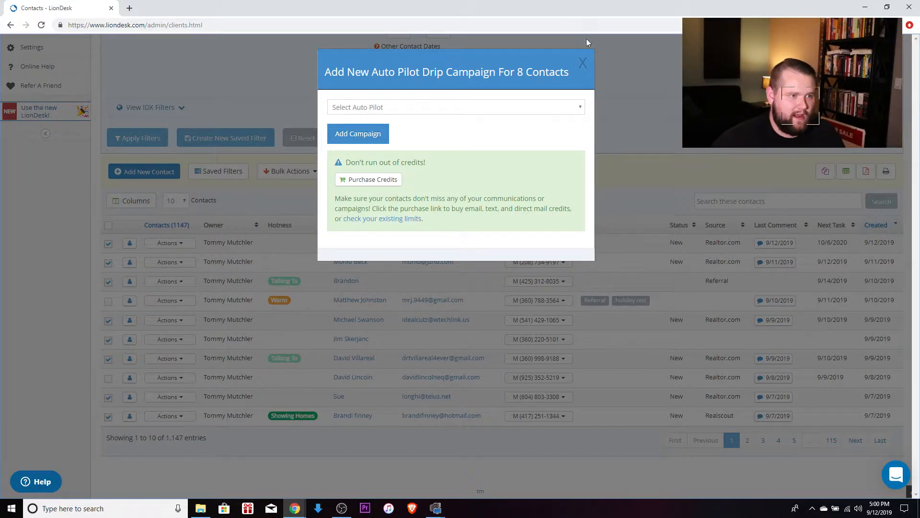
{"action": "left_click", "coordinate": [584, 62]}
Open the Auto Pilot drip campaigns in Marketing and check the actions for "BOOST: Requested Video Tour VR", including Complete Future Tasks On All Contacts.
{"action": "scroll", "coordinate": [454, 350], "scroll_direction": "up", "scroll_amount": 5}
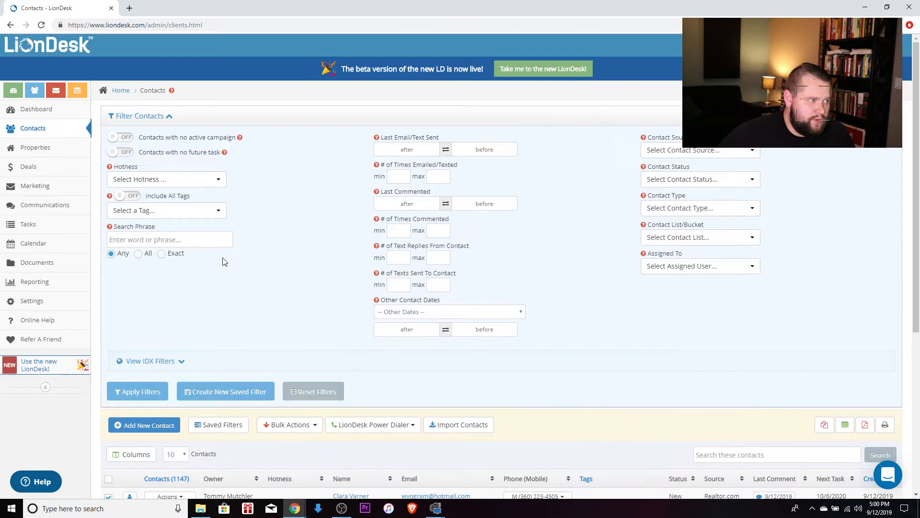
{"action": "scroll", "coordinate": [453, 349], "scroll_direction": "down", "scroll_amount": 1}
{"action": "scroll", "coordinate": [453, 350], "scroll_direction": "up", "scroll_amount": 1}
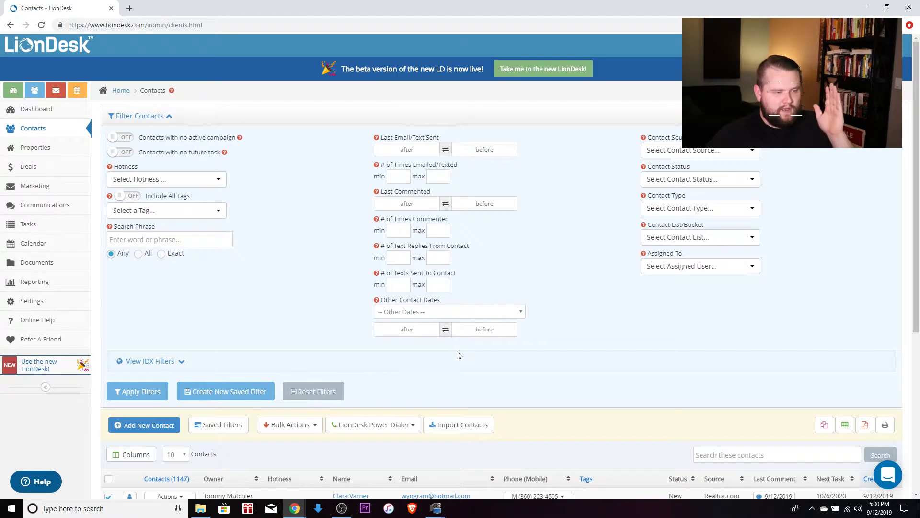
{"action": "scroll", "coordinate": [460, 354], "scroll_direction": "down", "scroll_amount": 1}
{"action": "scroll", "coordinate": [463, 355], "scroll_direction": "down", "scroll_amount": 1}
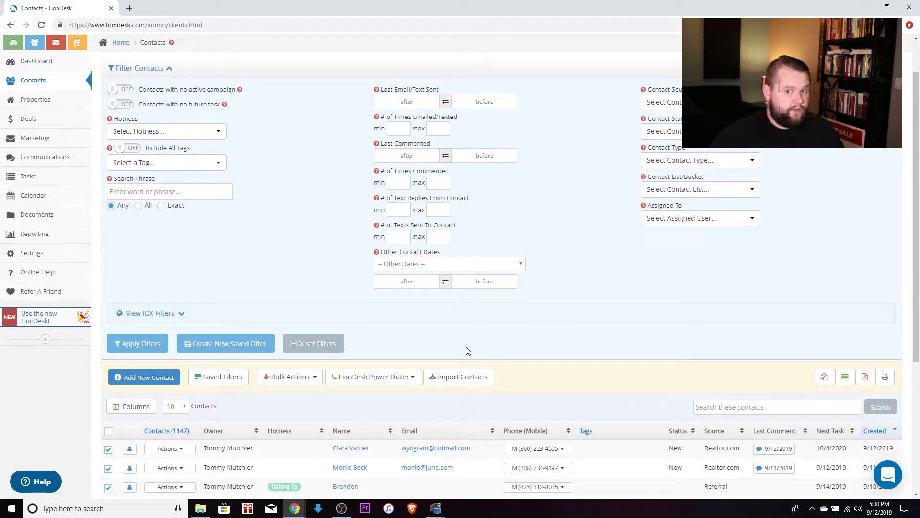
{"action": "left_click", "coordinate": [47, 140]}
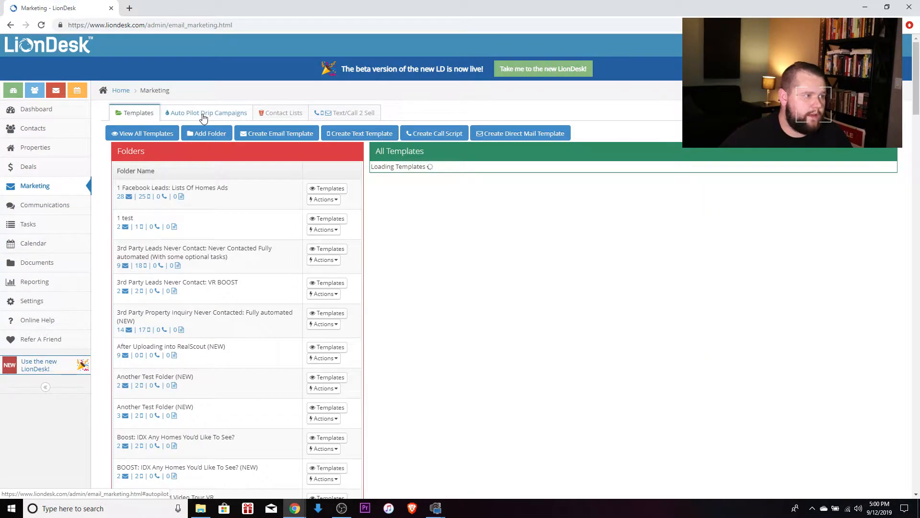
{"action": "left_click", "coordinate": [204, 115]}
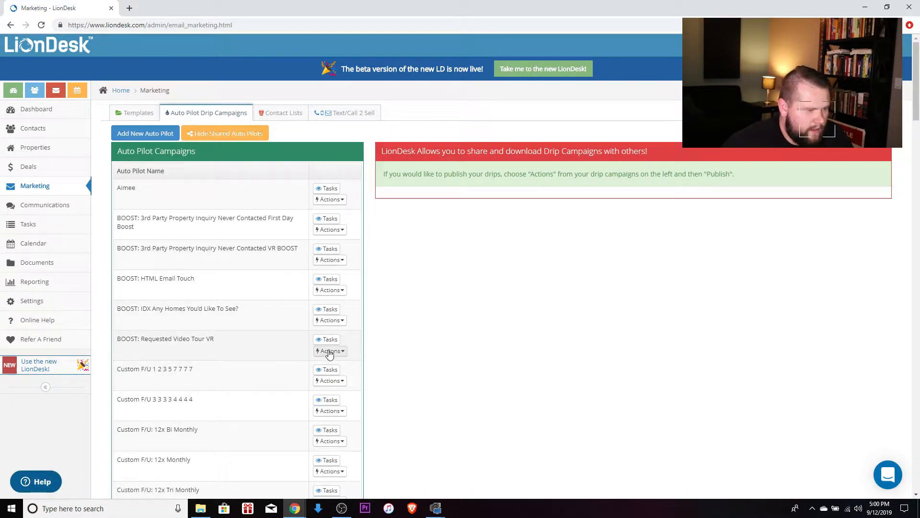
{"action": "left_click", "coordinate": [346, 352]}
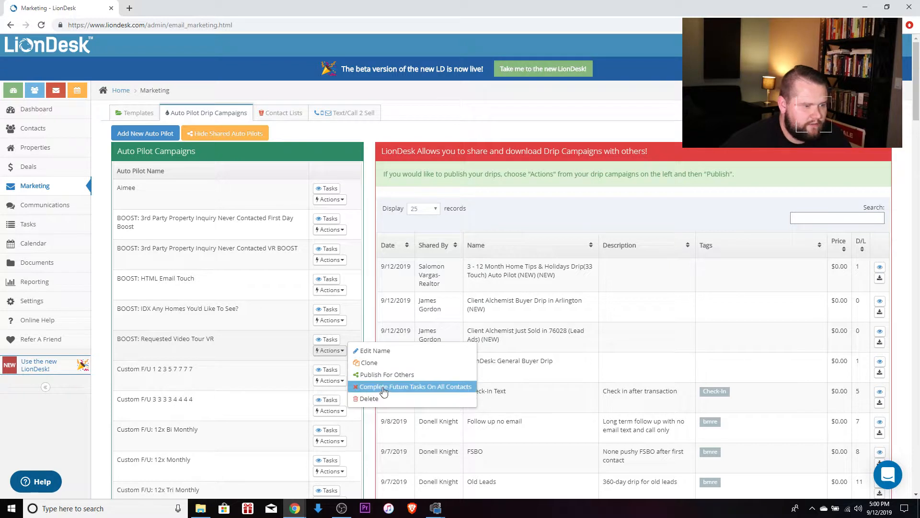
{"action": "left_click", "coordinate": [370, 140]}
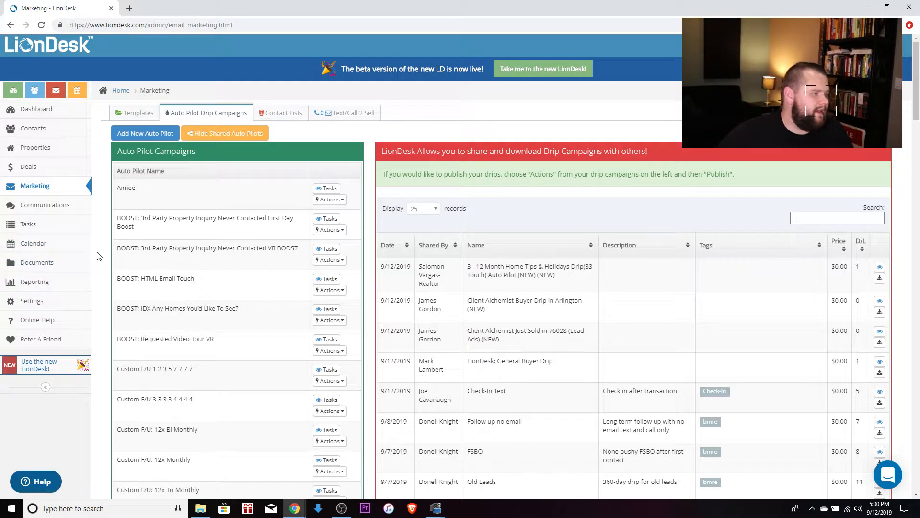
Open the lead sources in Settings, check the edit form of the Realtor.com source and save it with the same description.
{"action": "left_click", "coordinate": [41, 300]}
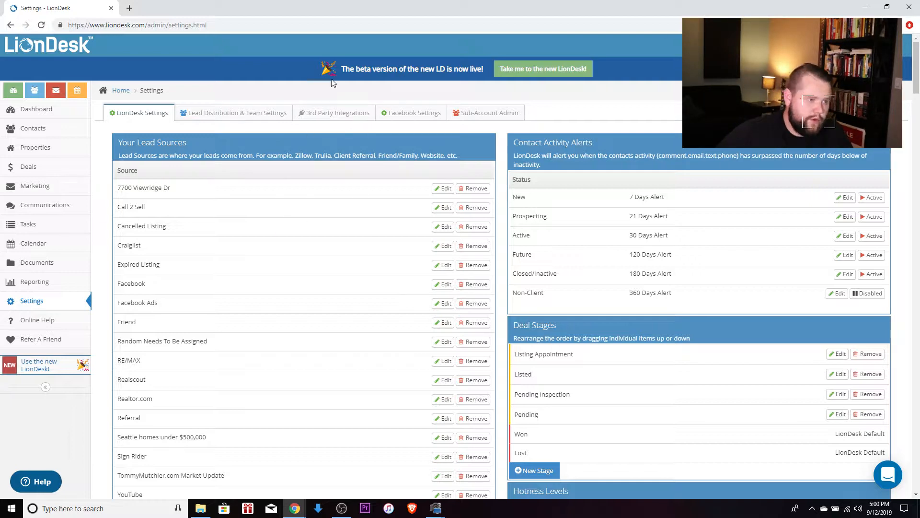
{"action": "scroll", "coordinate": [271, 245], "scroll_direction": "down", "scroll_amount": 3}
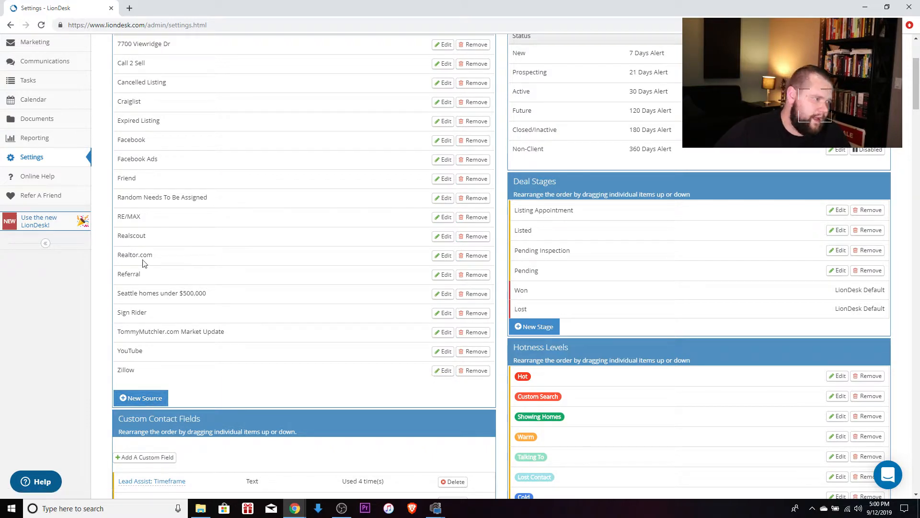
{"action": "left_click", "coordinate": [443, 255]}
{"action": "left_click", "coordinate": [464, 112]}
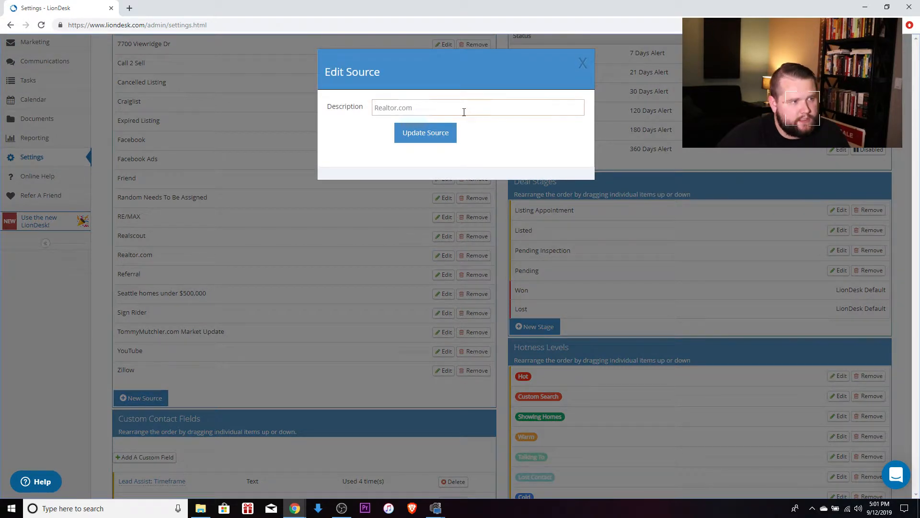
{"action": "left_click", "coordinate": [405, 133]}
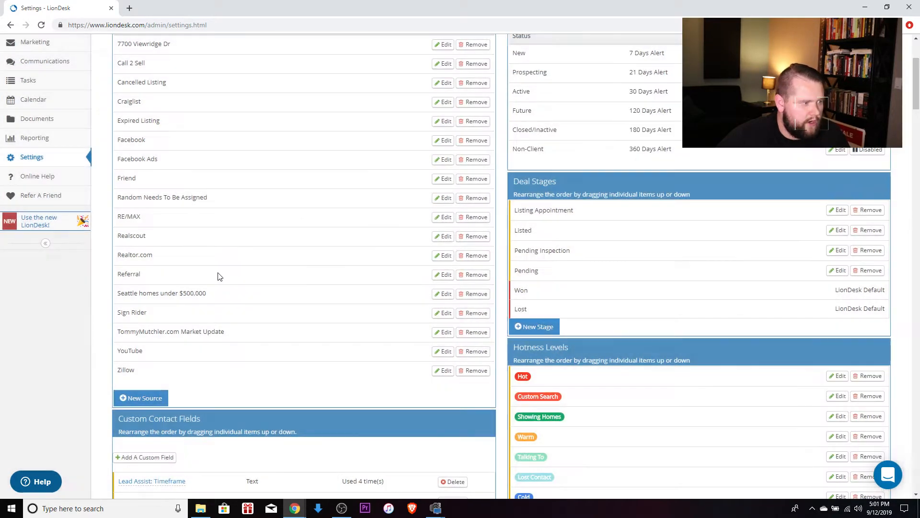
{"action": "scroll", "coordinate": [320, 314], "scroll_direction": "down", "scroll_amount": 2}
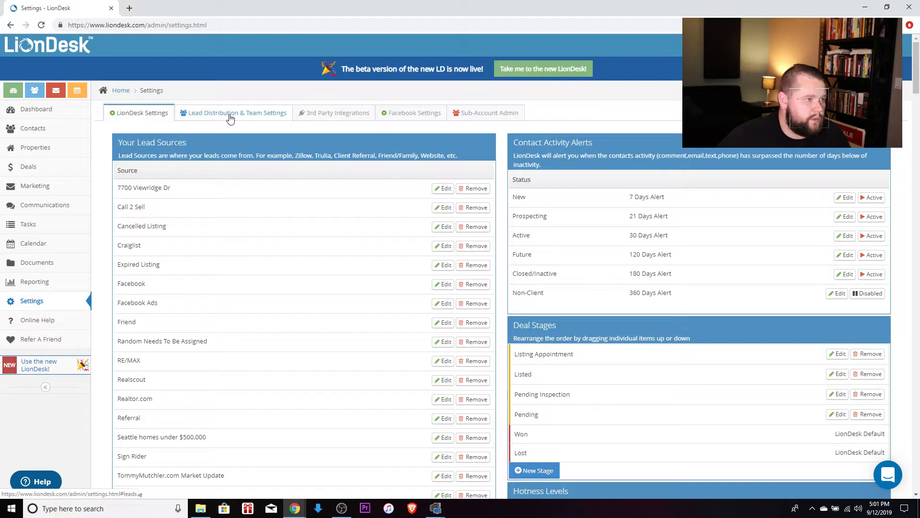
Review the Lead Distribution & Team Settings and the 3rd Party Integrations.
{"action": "left_click", "coordinate": [231, 115]}
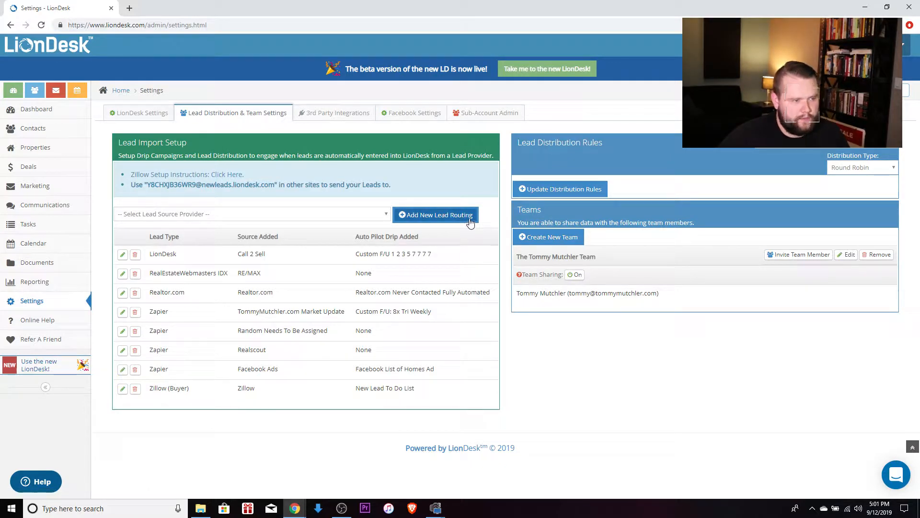
{"action": "left_click", "coordinate": [342, 111]}
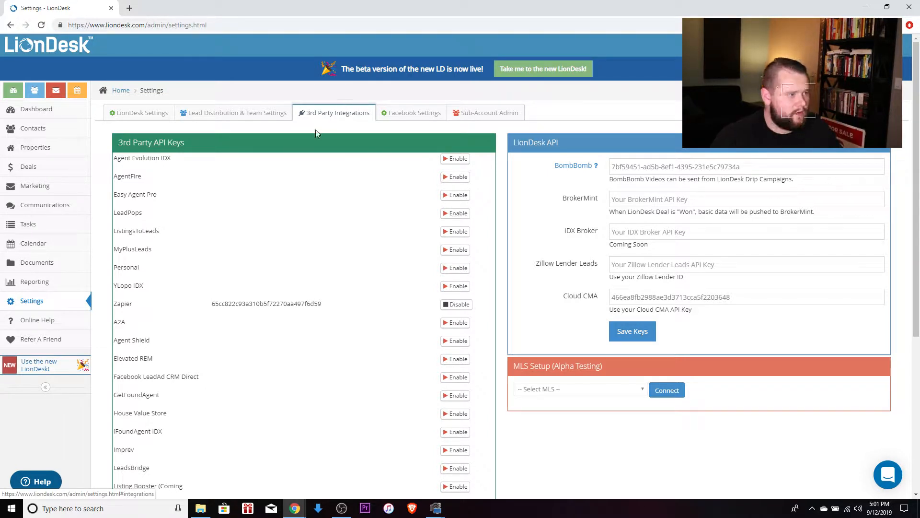
Return to Lead Import Setup, select Zapier as the lead source provider and start a new lead routing for it.
{"action": "left_click", "coordinate": [241, 112]}
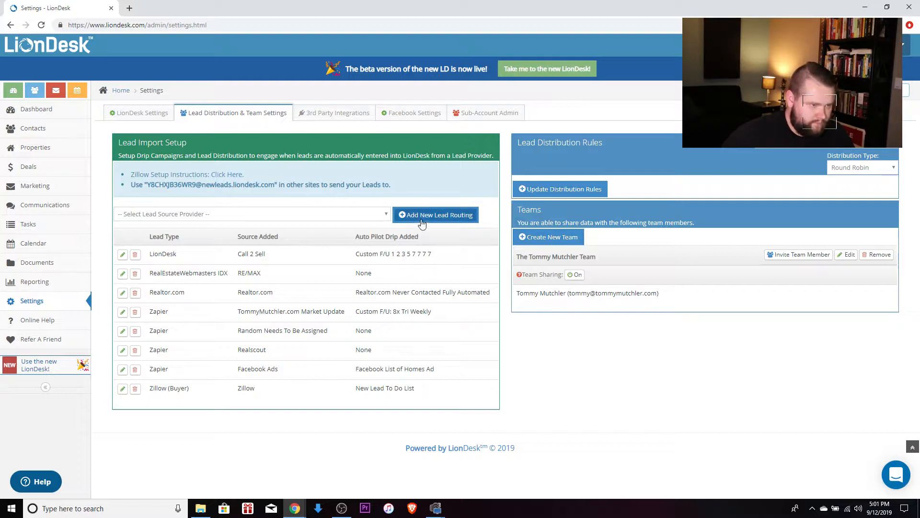
{"action": "left_click", "coordinate": [364, 214]}
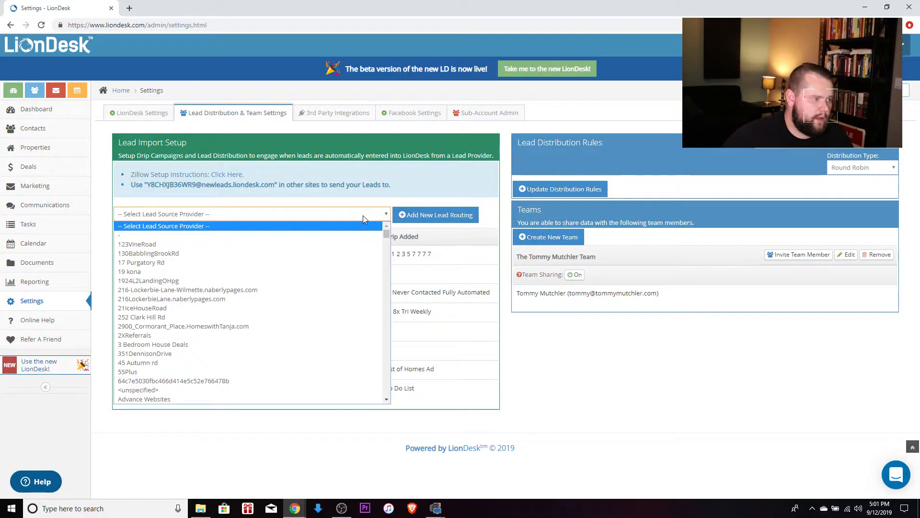
{"action": "scroll", "coordinate": [196, 319], "scroll_direction": "down", "scroll_amount": 10}
{"action": "scroll", "coordinate": [195, 320], "scroll_direction": "down", "scroll_amount": 20}
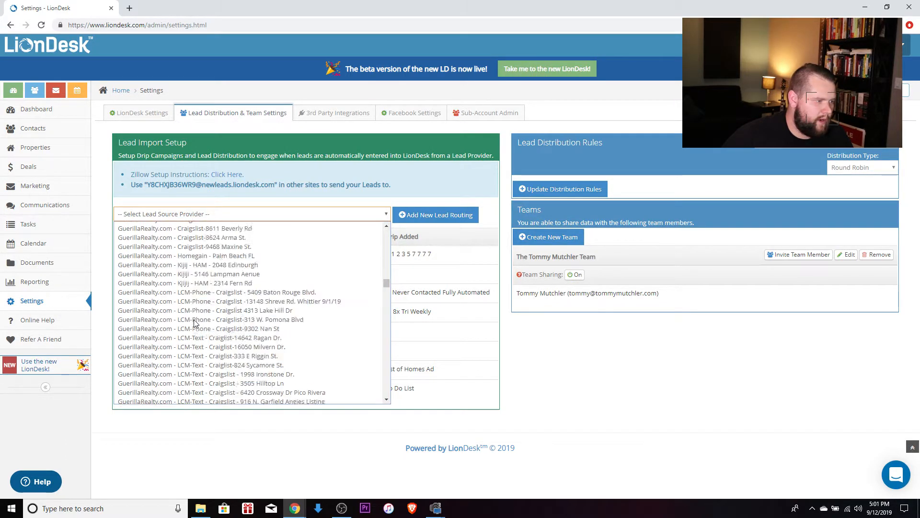
{"action": "scroll", "coordinate": [192, 324], "scroll_direction": "up", "scroll_amount": 20}
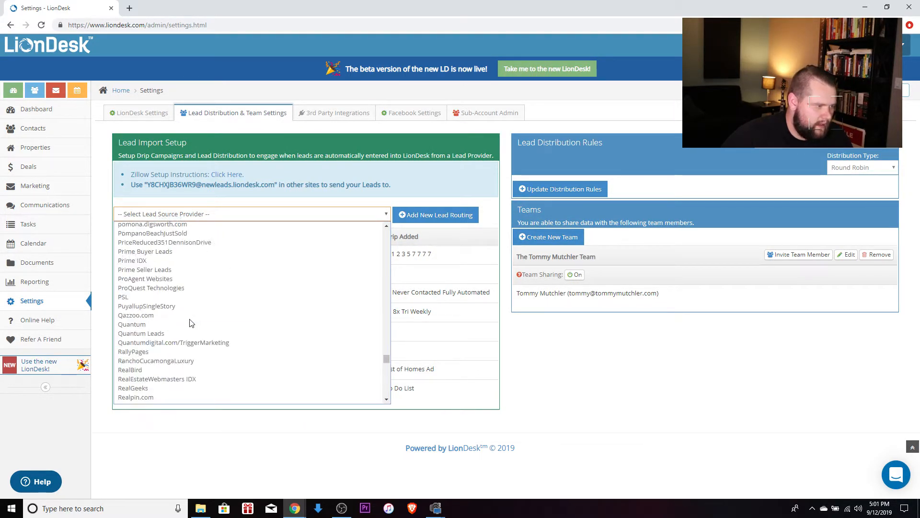
{"action": "scroll", "coordinate": [188, 326], "scroll_direction": "up", "scroll_amount": 3}
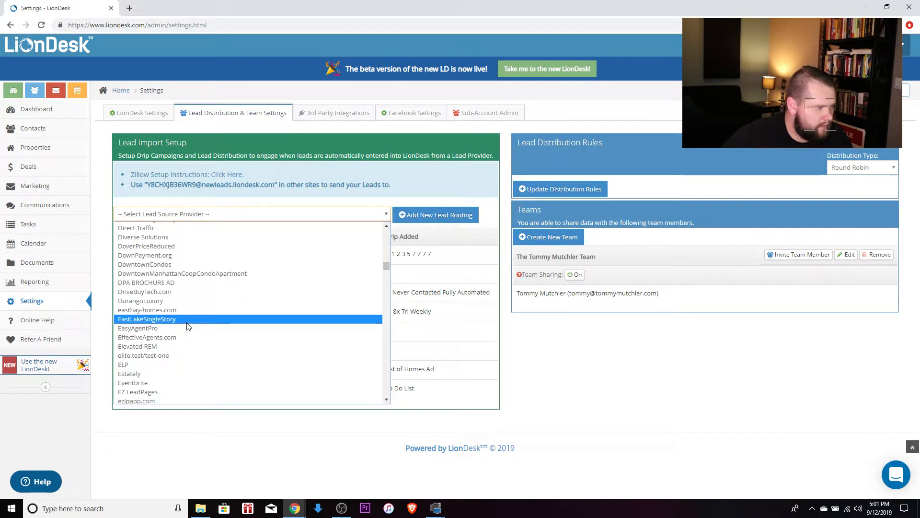
{"action": "scroll", "coordinate": [189, 326], "scroll_direction": "down", "scroll_amount": 10}
{"action": "scroll", "coordinate": [188, 324], "scroll_direction": "down", "scroll_amount": 20}
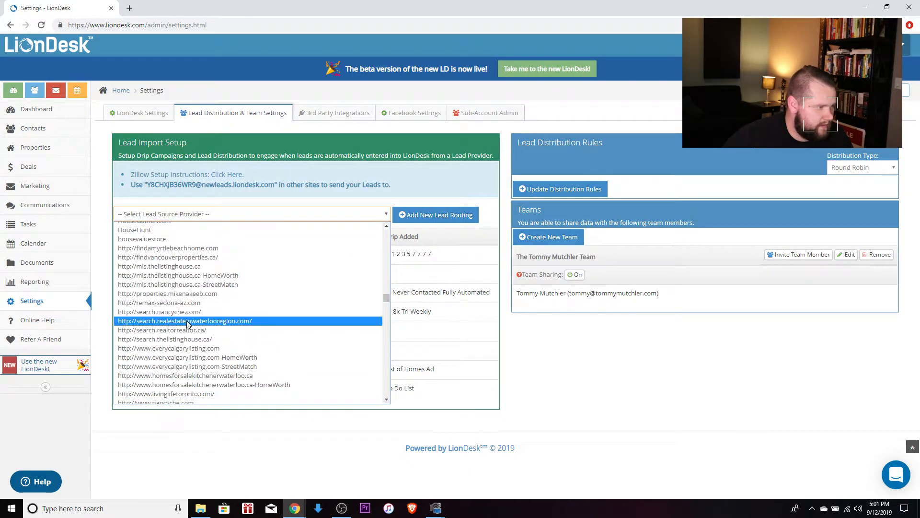
{"action": "scroll", "coordinate": [188, 324], "scroll_direction": "down", "scroll_amount": 20}
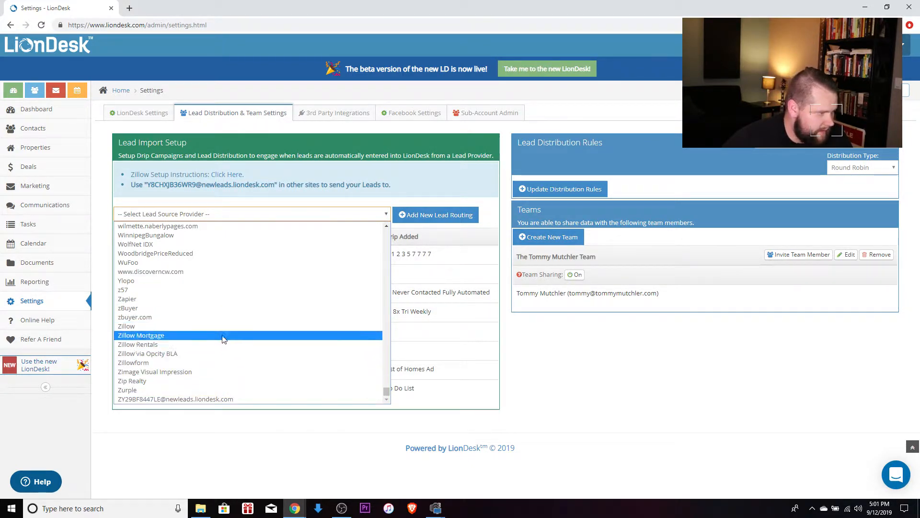
{"action": "left_click", "coordinate": [174, 300]}
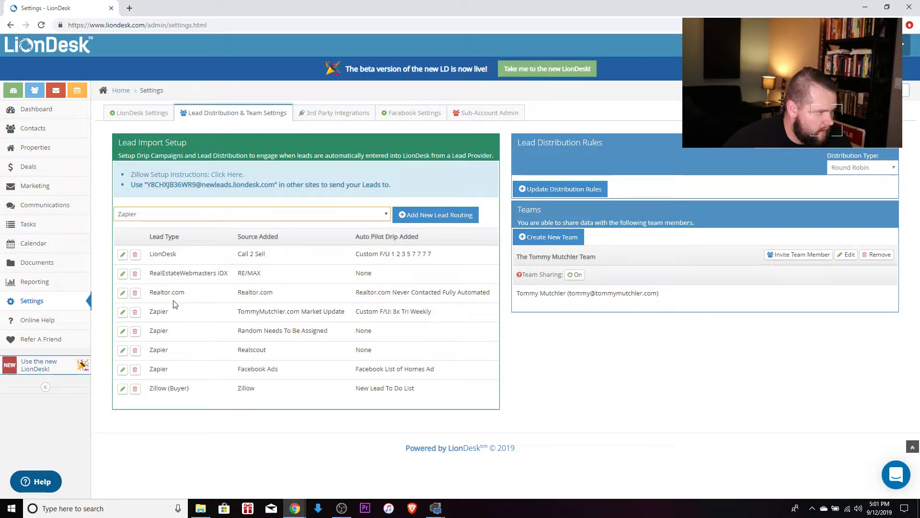
{"action": "left_click", "coordinate": [437, 225]}
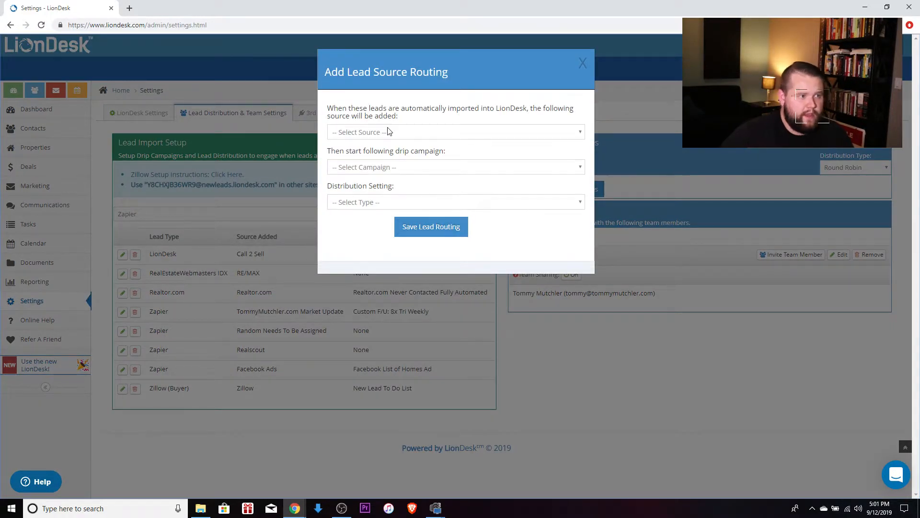
Set the Zapier routing to source Realtor.com, drip campaign "Realtor.com Never Contacted Fully Automated" and distribution setting Individual.
{"action": "left_click", "coordinate": [390, 129]}
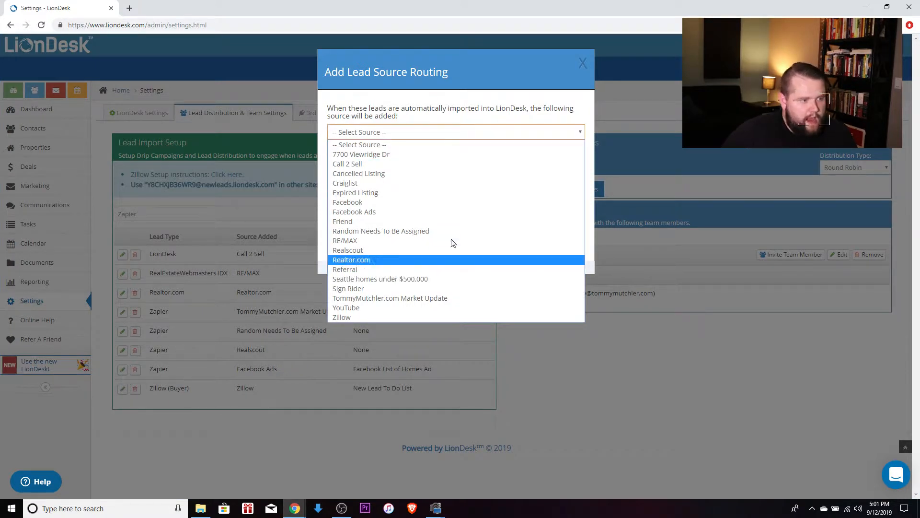
{"action": "left_click", "coordinate": [444, 259]}
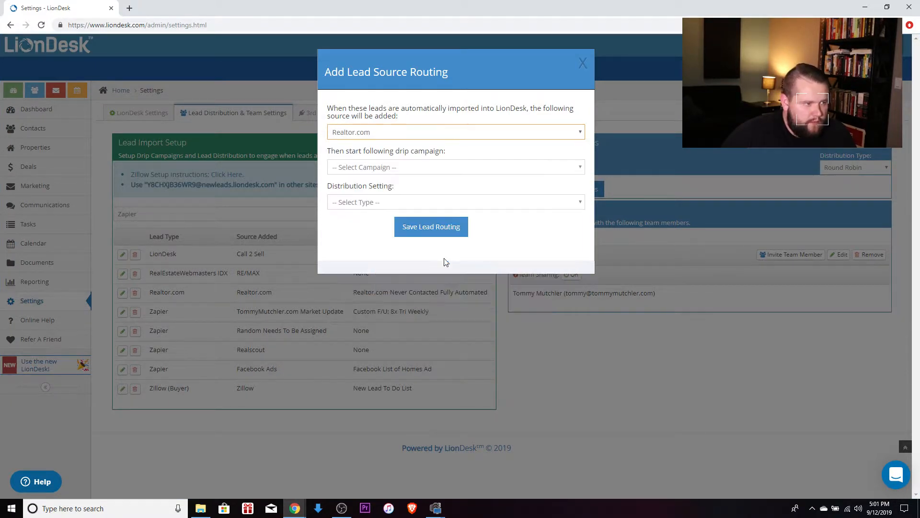
{"action": "left_click", "coordinate": [391, 167]}
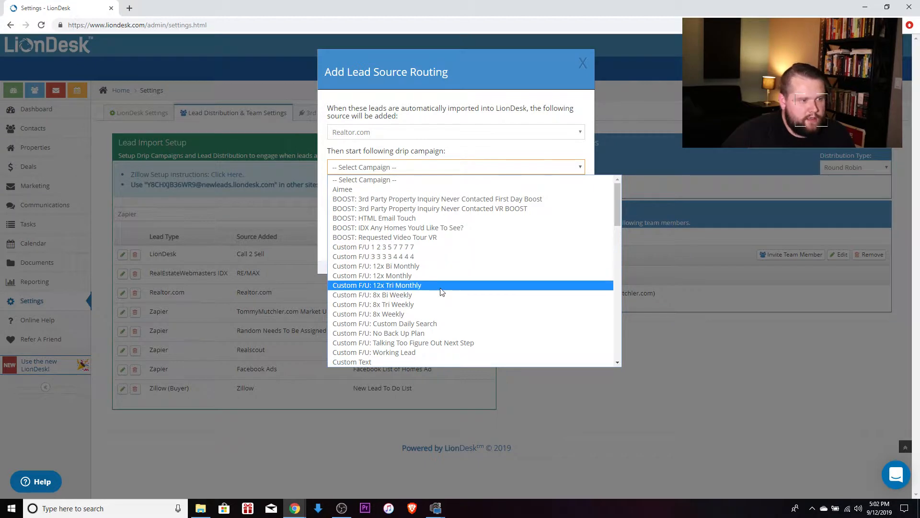
{"action": "scroll", "coordinate": [441, 291], "scroll_direction": "down", "scroll_amount": 15}
{"action": "scroll", "coordinate": [441, 291], "scroll_direction": "up", "scroll_amount": 8}
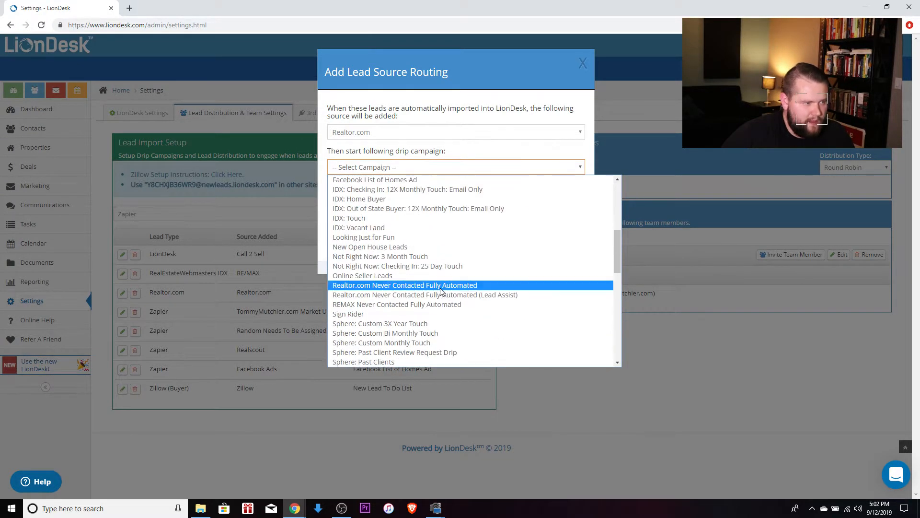
{"action": "left_click", "coordinate": [516, 285]}
{"action": "left_click", "coordinate": [396, 202]}
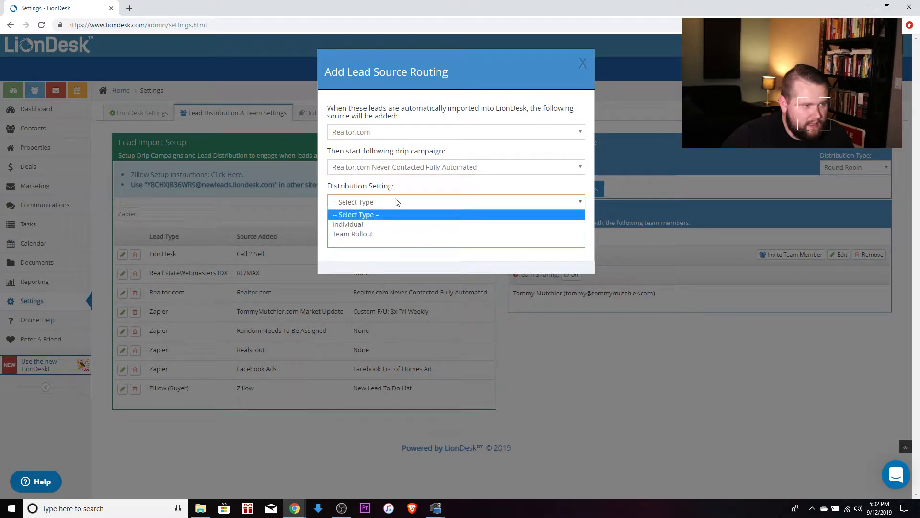
{"action": "left_click", "coordinate": [373, 220]}
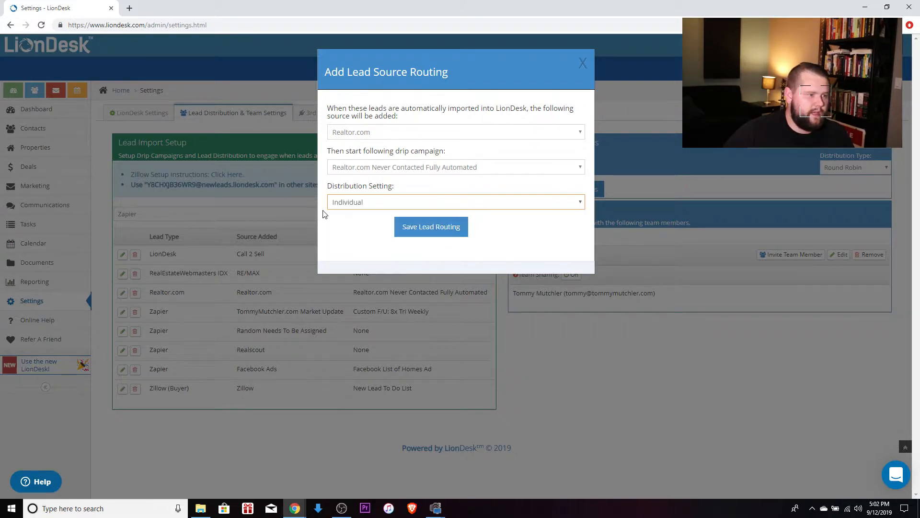
Recheck the routing's source and drip campaign choices, keep Realtor.com and "Realtor.com Never Contacted Fully Automated", and save the lead routing.
{"action": "left_click", "coordinate": [387, 136]}
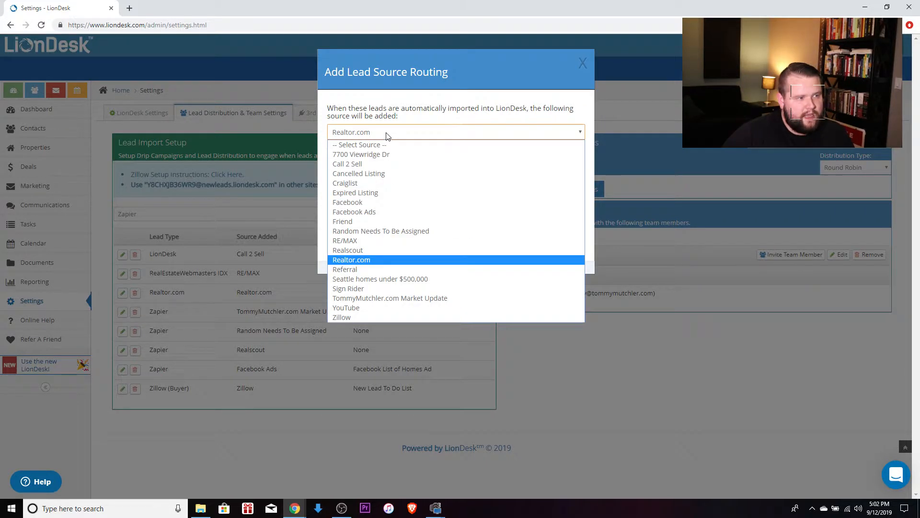
{"action": "left_click", "coordinate": [361, 255]}
{"action": "left_click", "coordinate": [377, 169]}
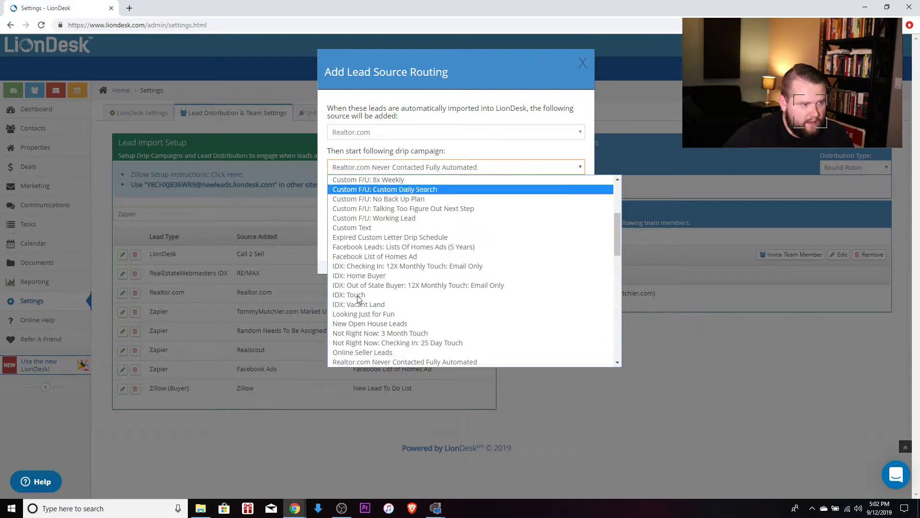
{"action": "left_click", "coordinate": [404, 355]}
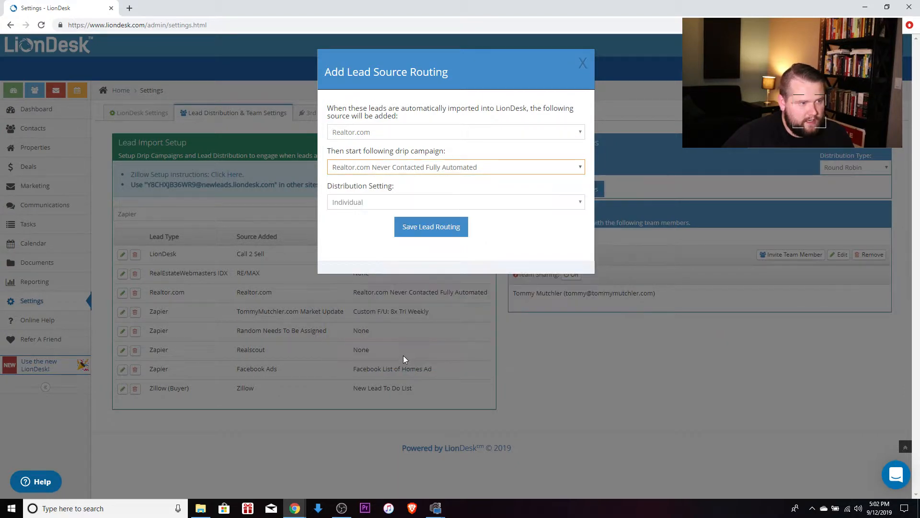
{"action": "left_click", "coordinate": [433, 232]}
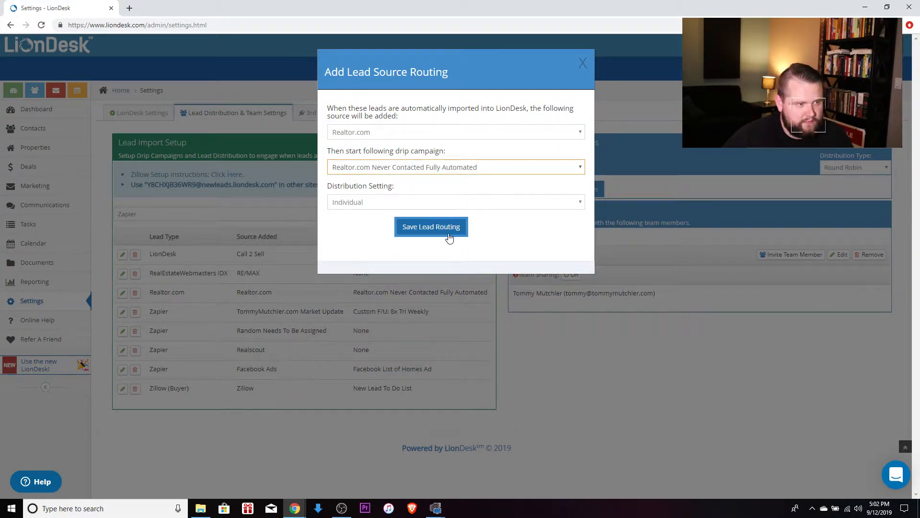
{"action": "left_click", "coordinate": [449, 234]}
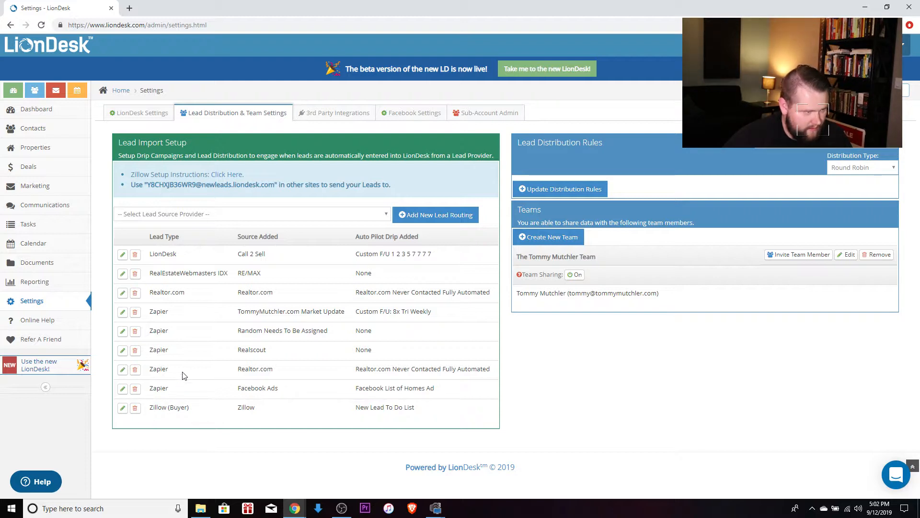
Remove the Zapier lead routing for the Realtor.com source from Lead Import Setup.
{"action": "left_click", "coordinate": [135, 370]}
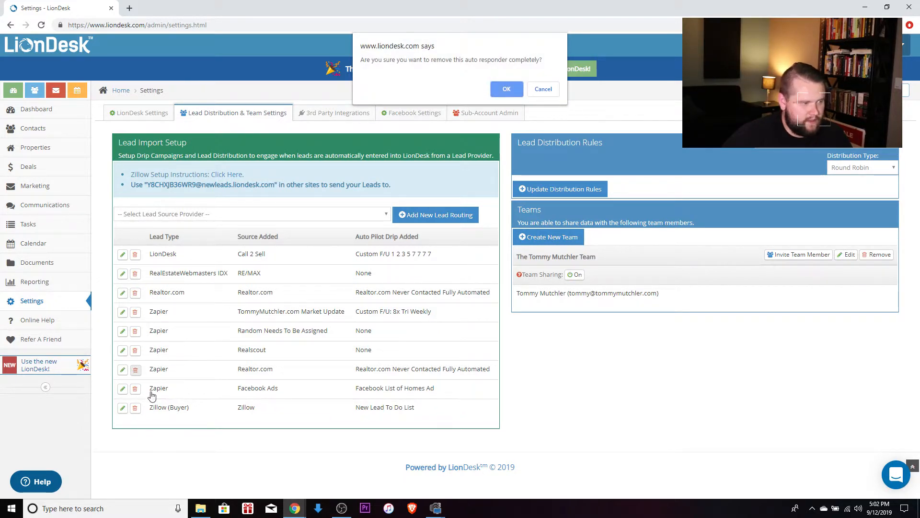
{"action": "left_click", "coordinate": [508, 89]}
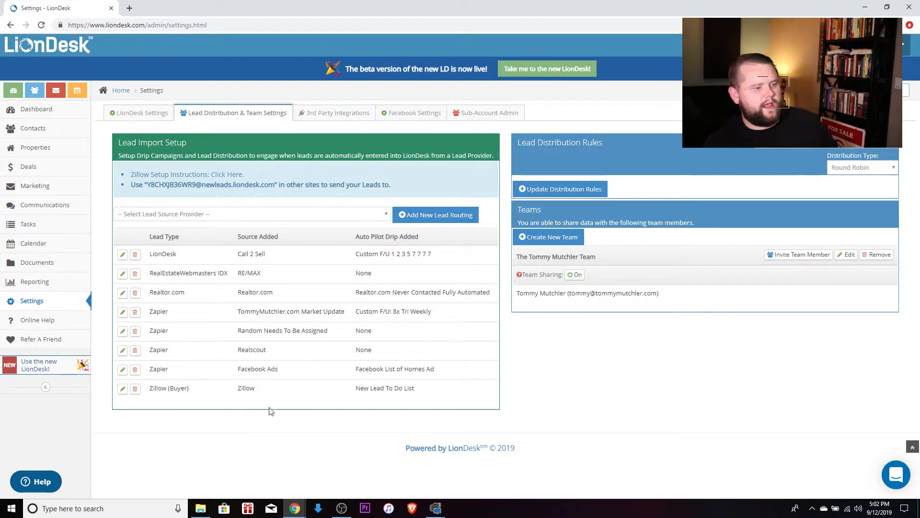
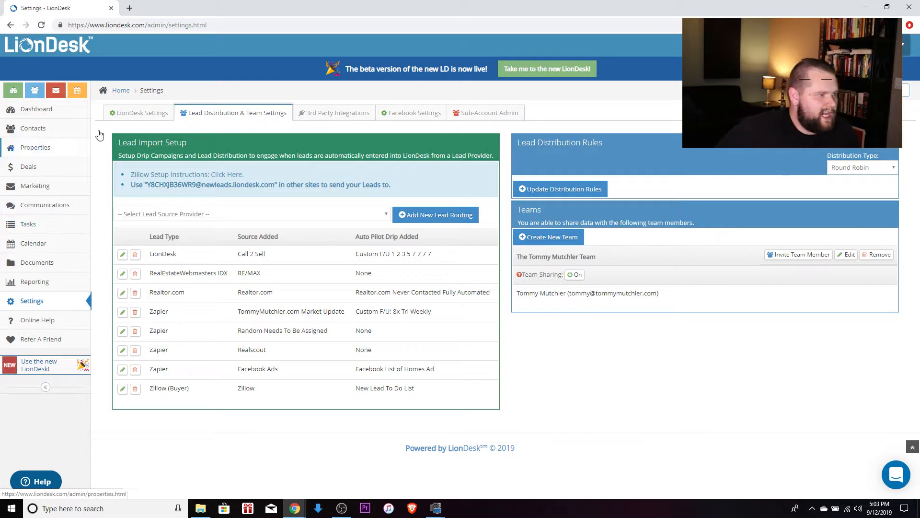
Open the Text/Call 2 Sell section of Marketing and look over the existing Text 2 Sell short codes.
{"action": "left_click", "coordinate": [165, 113]}
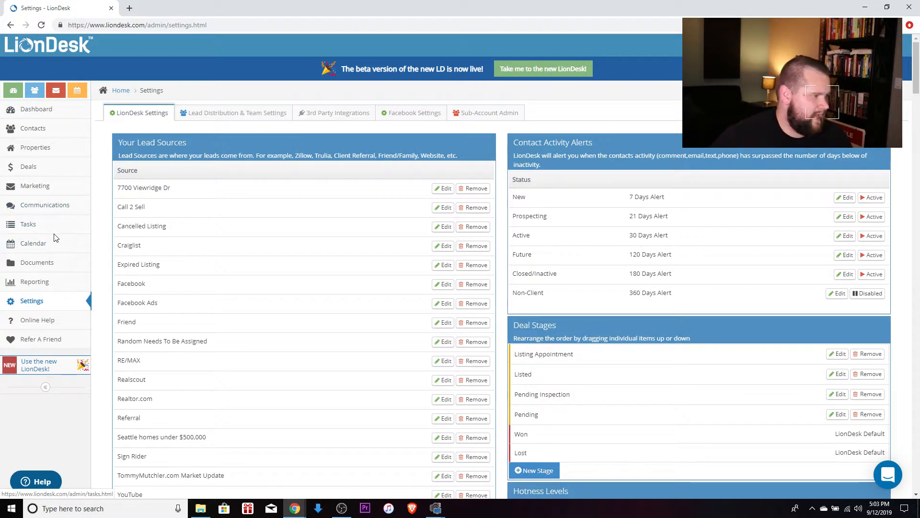
{"action": "left_click", "coordinate": [49, 191]}
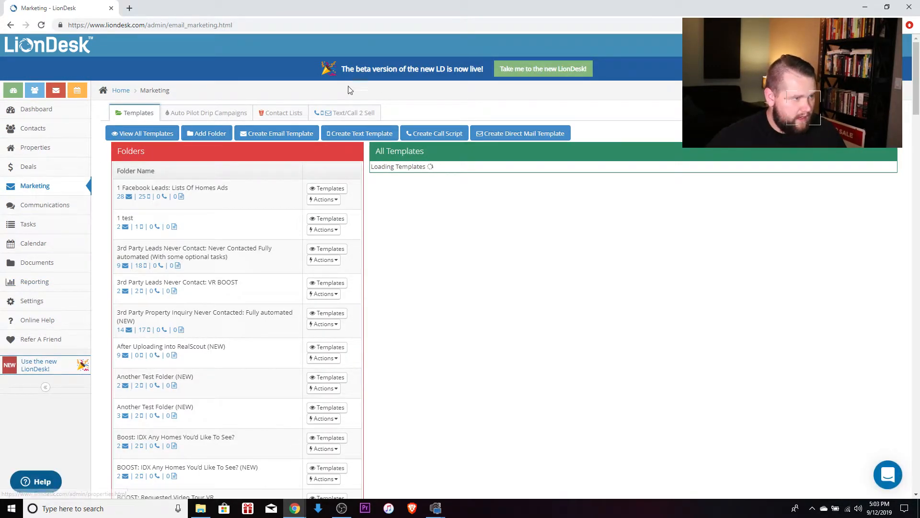
{"action": "left_click", "coordinate": [330, 116]}
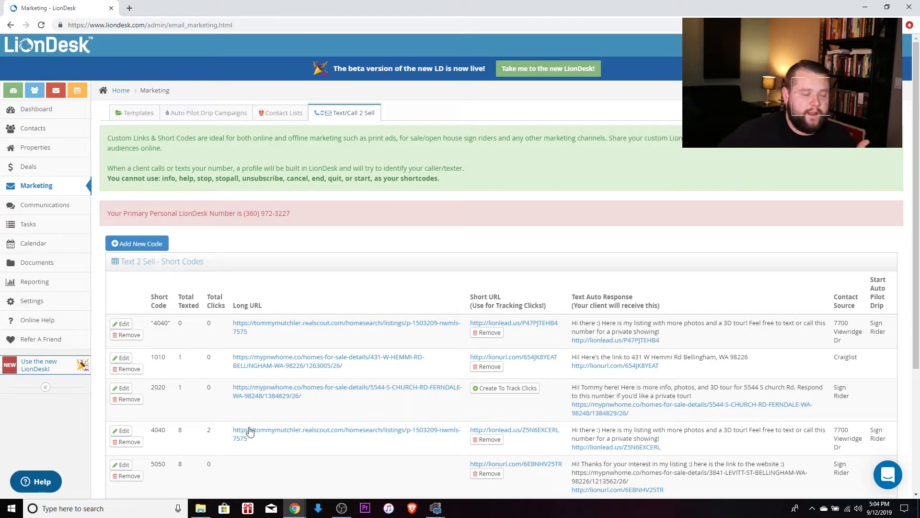
{"action": "scroll", "coordinate": [246, 432], "scroll_direction": "down", "scroll_amount": 4}
{"action": "scroll", "coordinate": [211, 409], "scroll_direction": "up", "scroll_amount": 4}
{"action": "scroll", "coordinate": [193, 377], "scroll_direction": "down", "scroll_amount": 3}
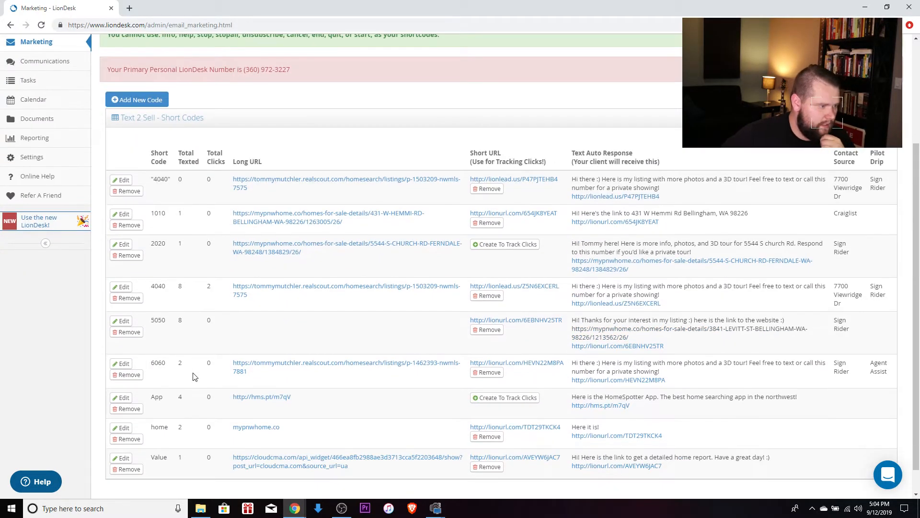
Start a new Text 2 Sell code with short code 1234 and no URL.
{"action": "left_click", "coordinate": [138, 100]}
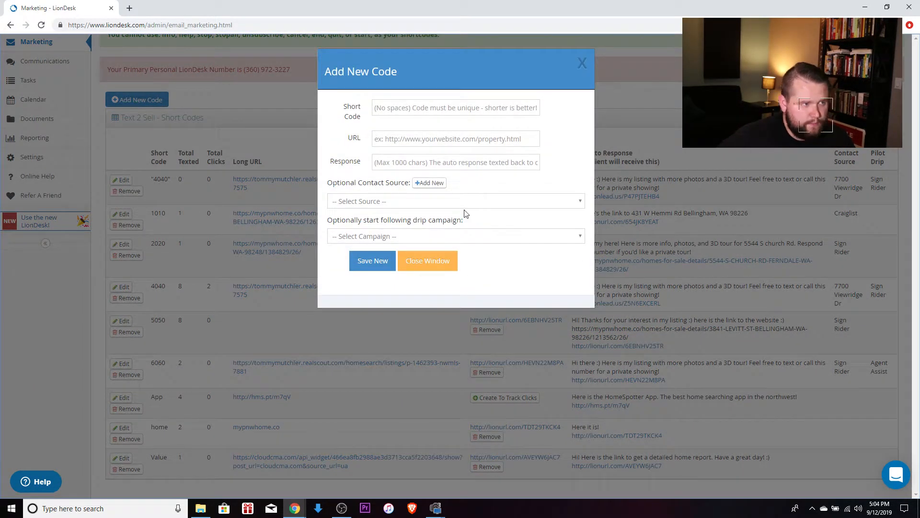
{"action": "left_click", "coordinate": [412, 103]}
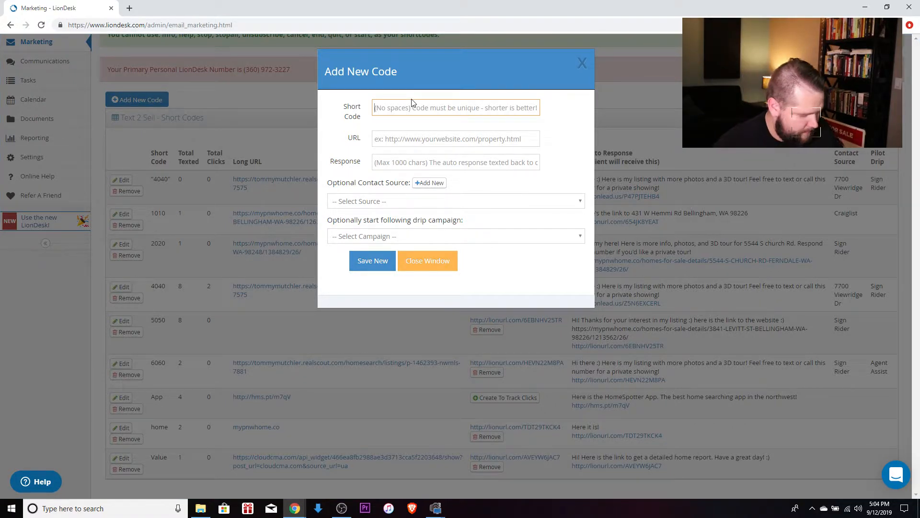
{"action": "type", "text": "Hol"}
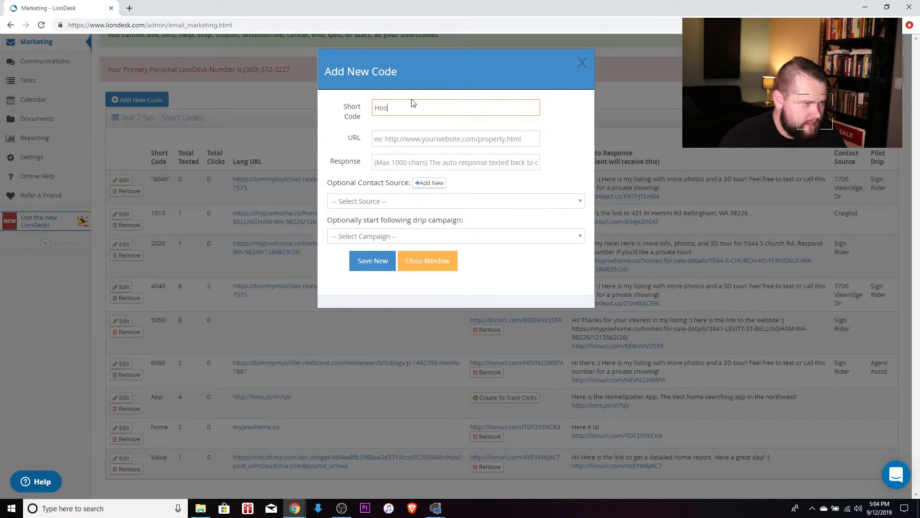
{"action": "key", "text": "BackSpace"}
{"action": "key", "text": "BackSpace"}
{"action": "type", "text": "New"}
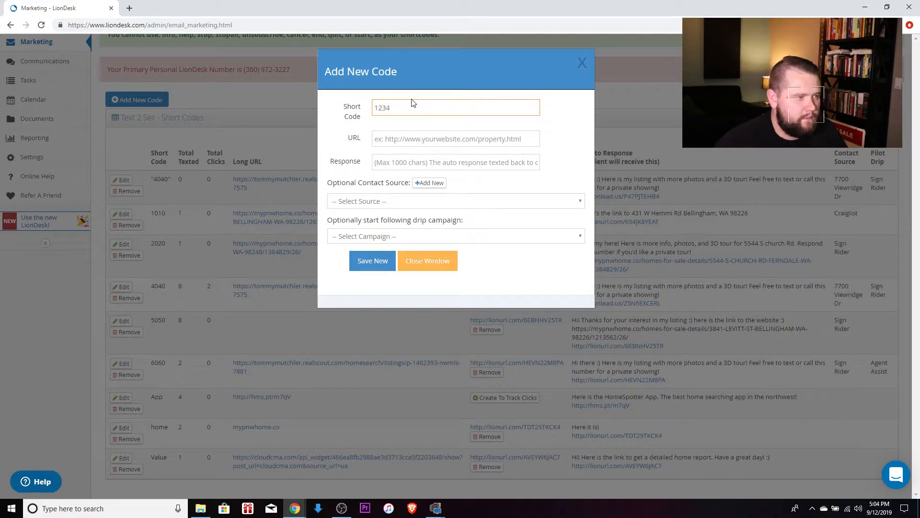
{"action": "left_click", "coordinate": [409, 138]}
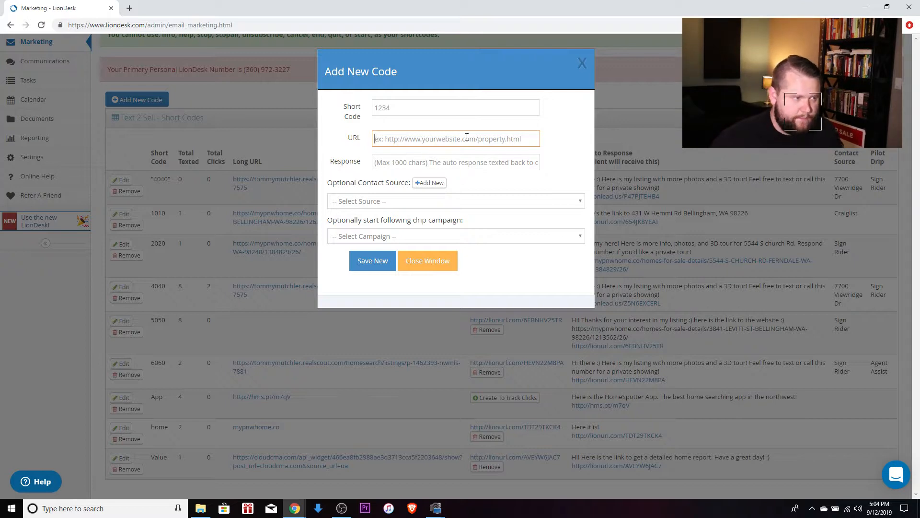
Set the new code's response to "Hey! thanks for your interest in my listing! Let me know if you want showing.".
{"action": "left_click", "coordinate": [409, 165]}
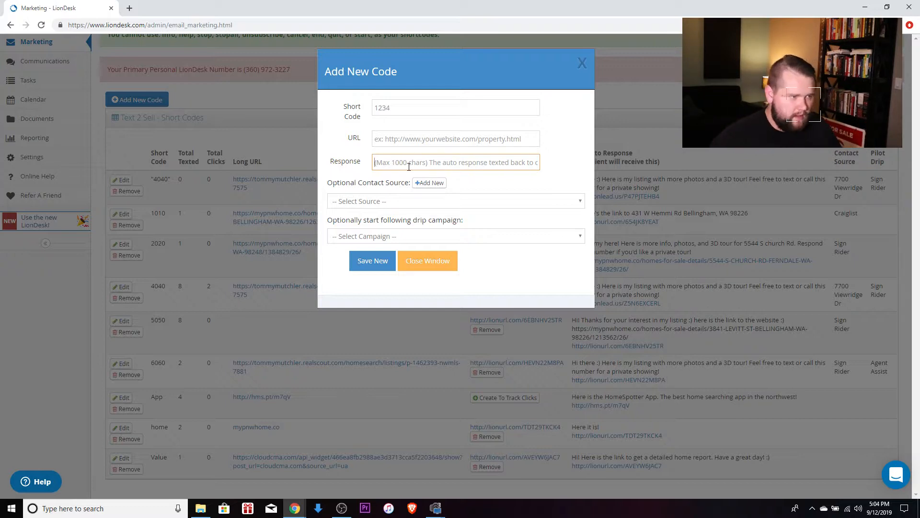
{"action": "type", "text": "H"}
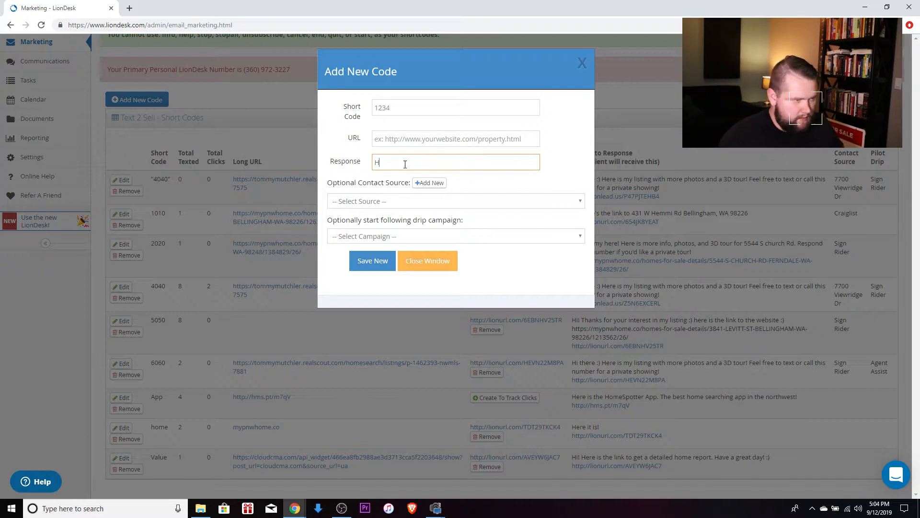
{"action": "type", "text": "ey@"}
{"action": "type", "text": " t"}
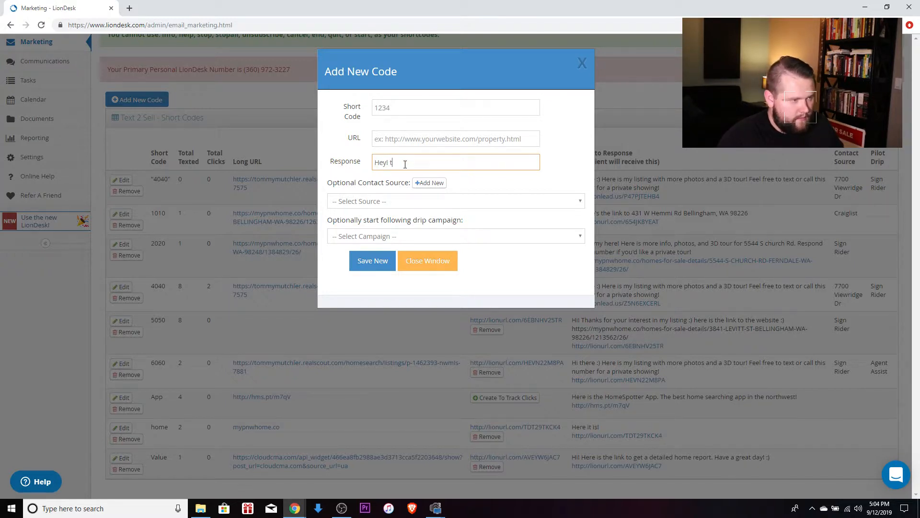
{"action": "type", "text": "hgank"}
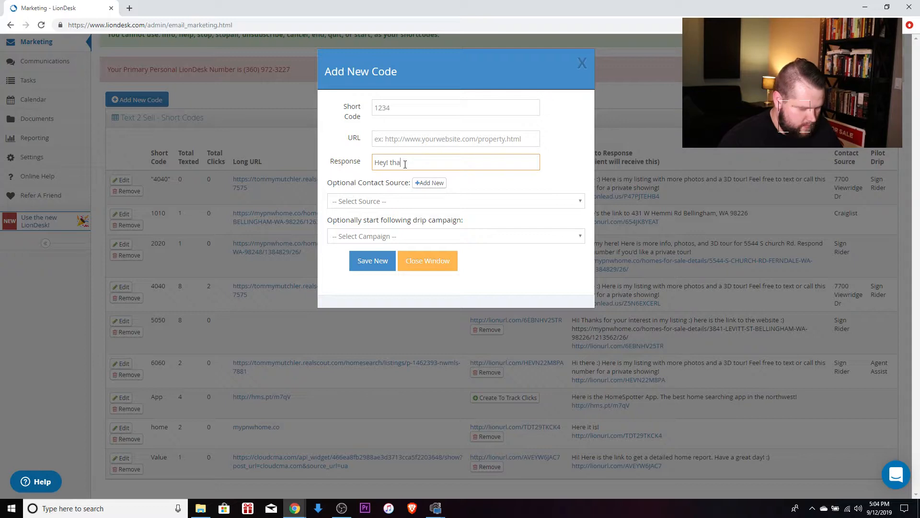
{"action": "type", "text": "s for your inre"}
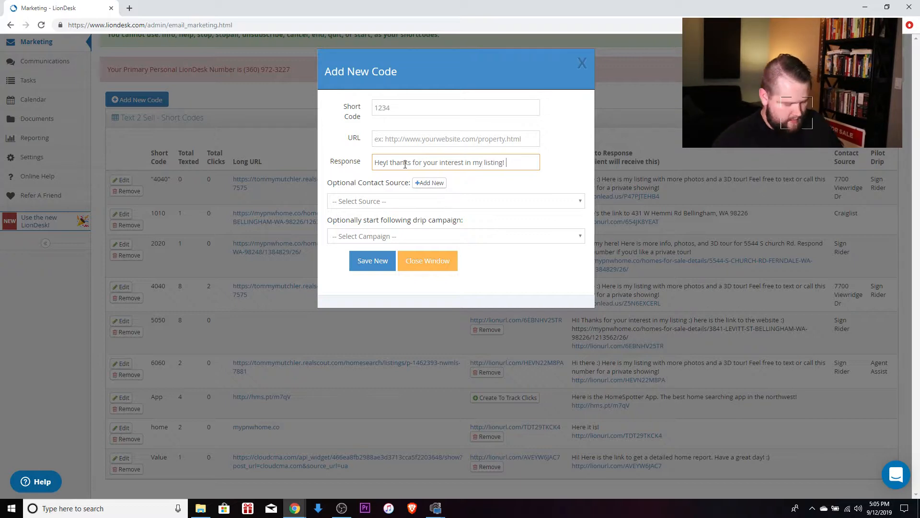
{"action": "type", "text": "Let me k"}
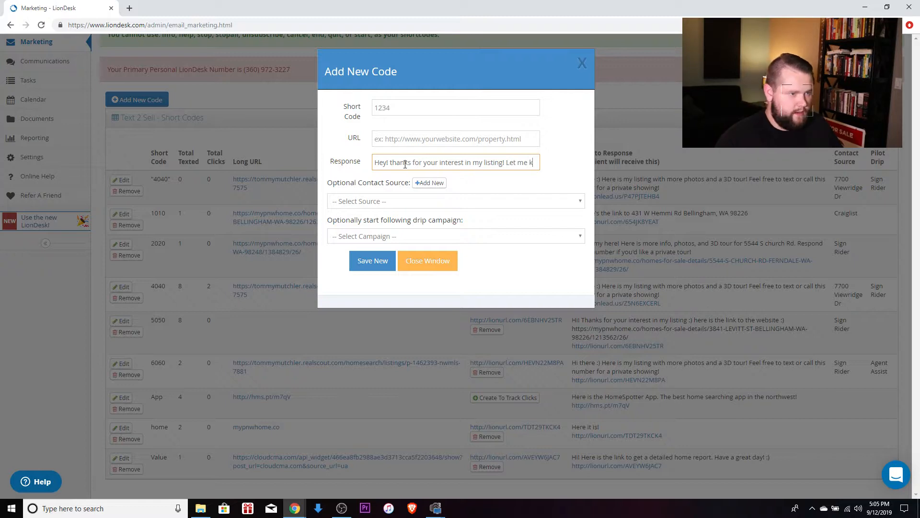
{"action": "type", "text": "now if you wnte"}
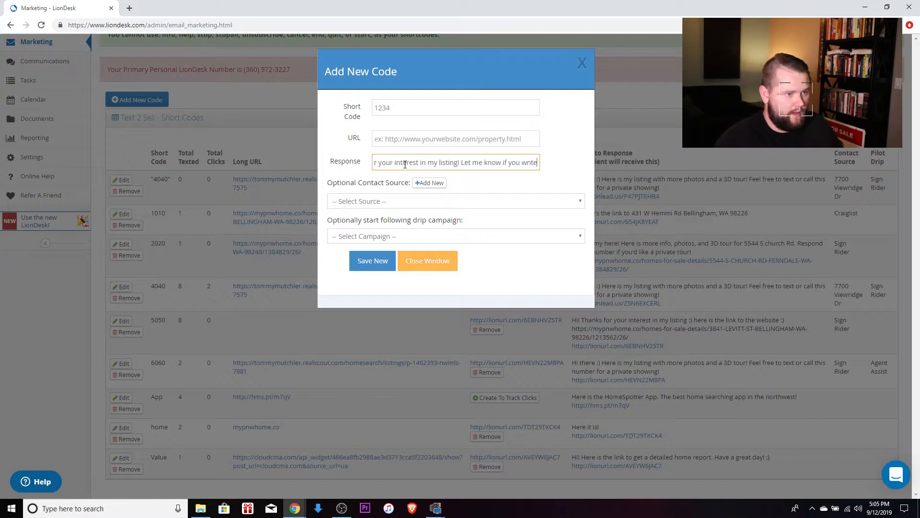
{"action": "key", "text": "BackSpace"}
{"action": "key", "text": "BackSpace"}
{"action": "key", "text": "BackSpace"}
{"action": "type", "text": "an"}
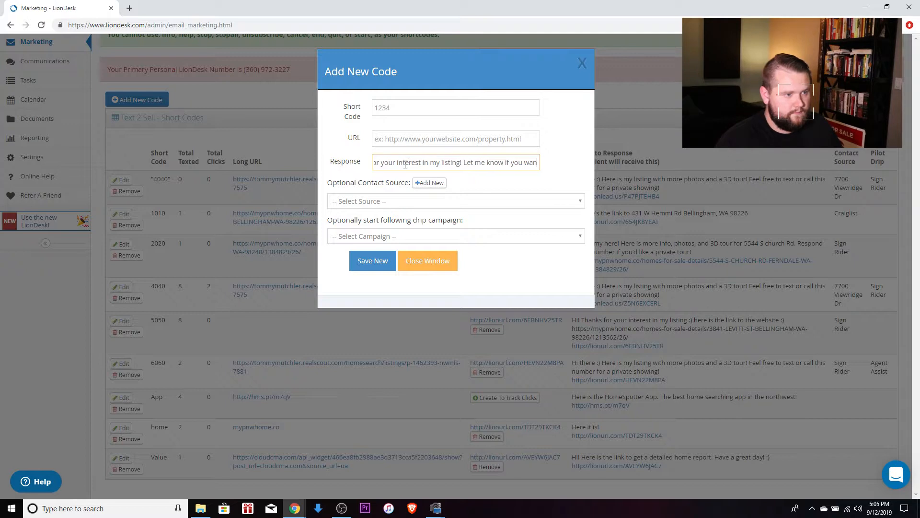
{"action": "type", "text": "t showing"}
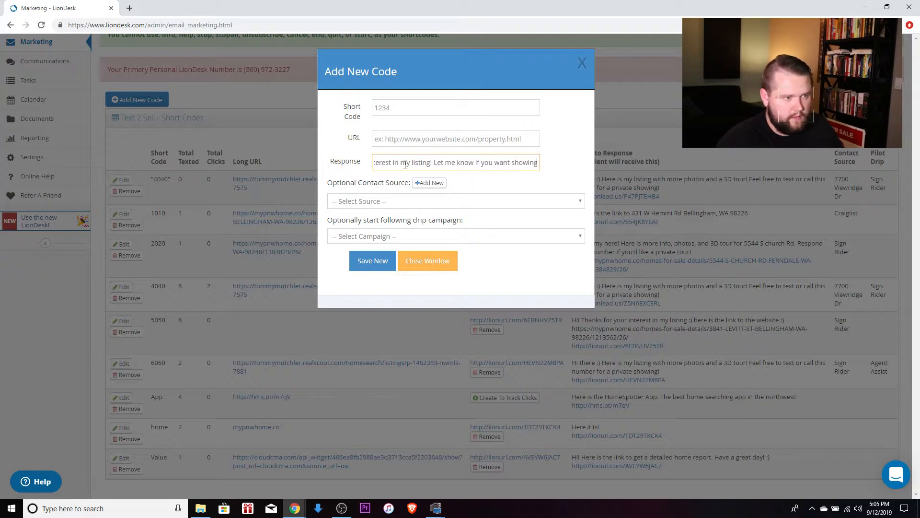
{"action": "type", "text": "."}
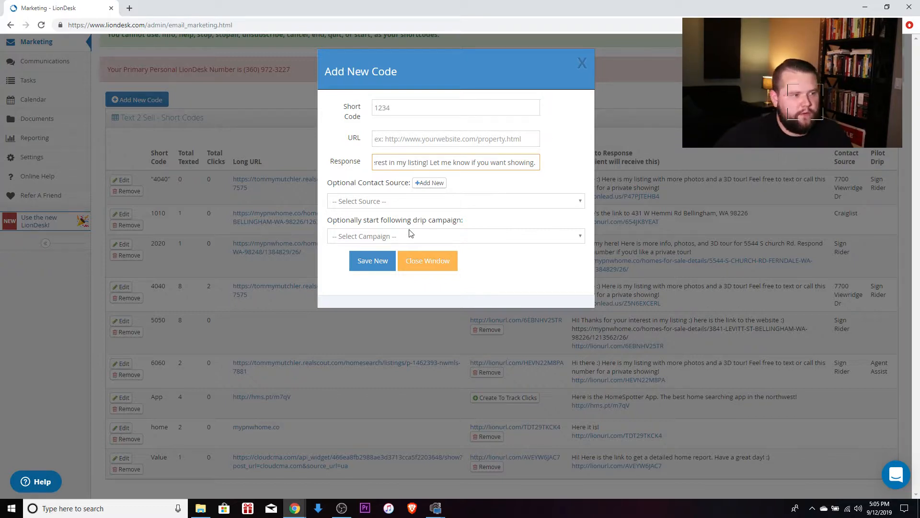
Assign the Viewridge Dr listing as contact source and Sign Rider as the drip campaign, and save the new short code.
{"action": "left_click", "coordinate": [393, 201]}
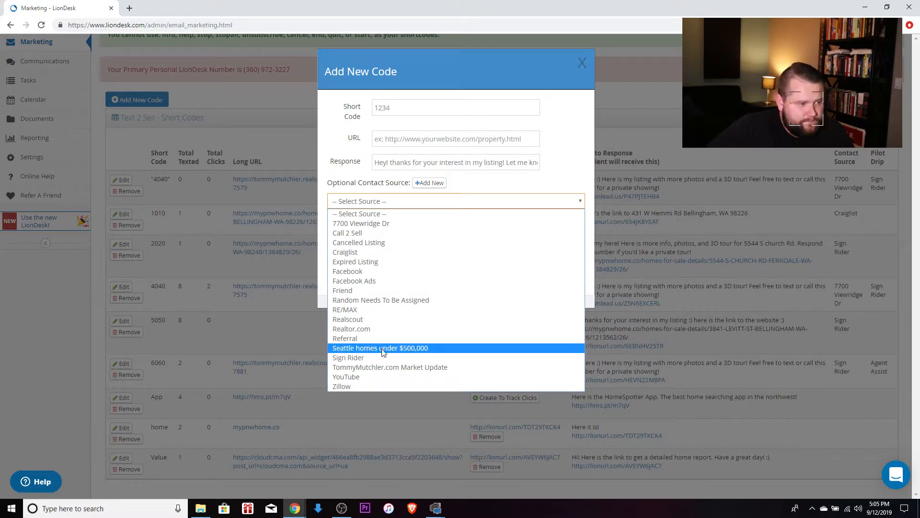
{"action": "left_click", "coordinate": [401, 224]}
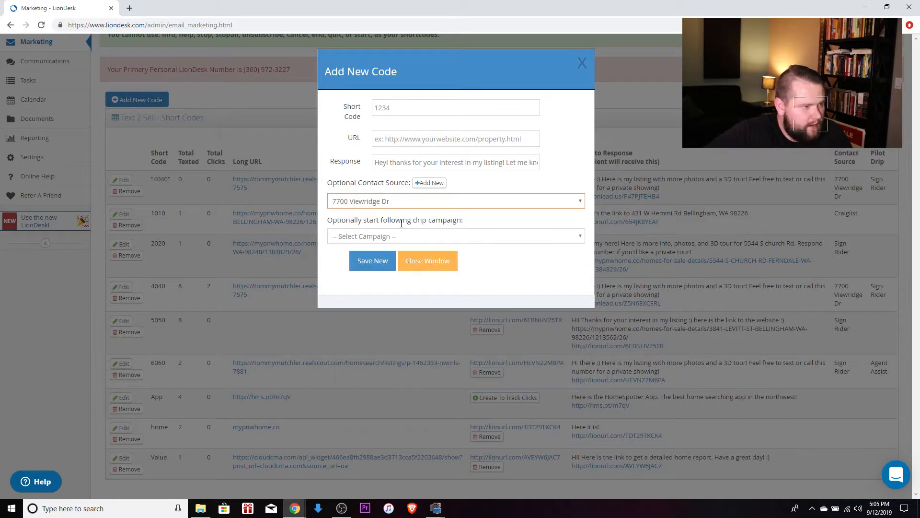
{"action": "left_click", "coordinate": [379, 237]}
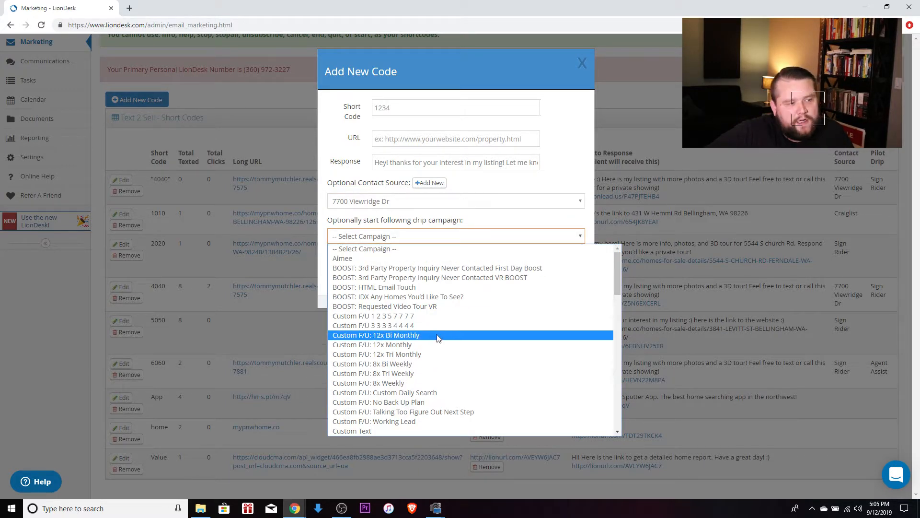
{"action": "scroll", "coordinate": [437, 338], "scroll_direction": "down", "scroll_amount": 5}
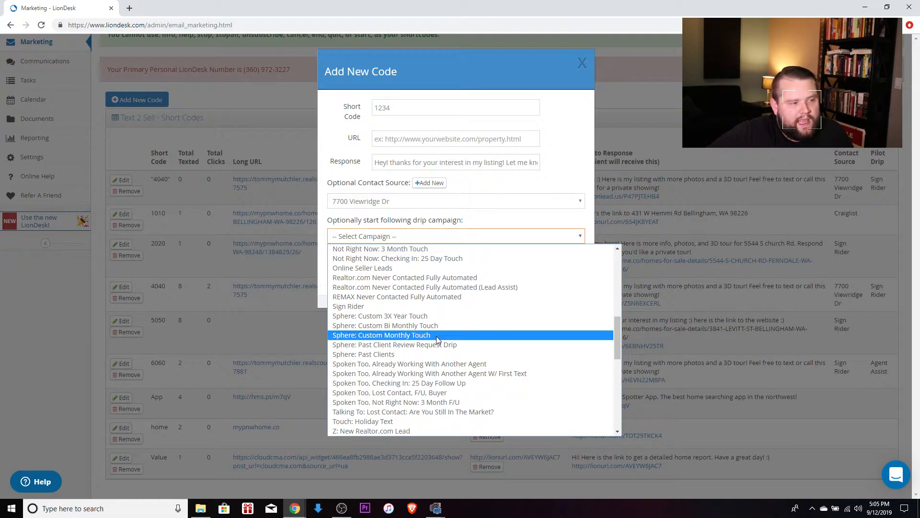
{"action": "left_click", "coordinate": [383, 306]}
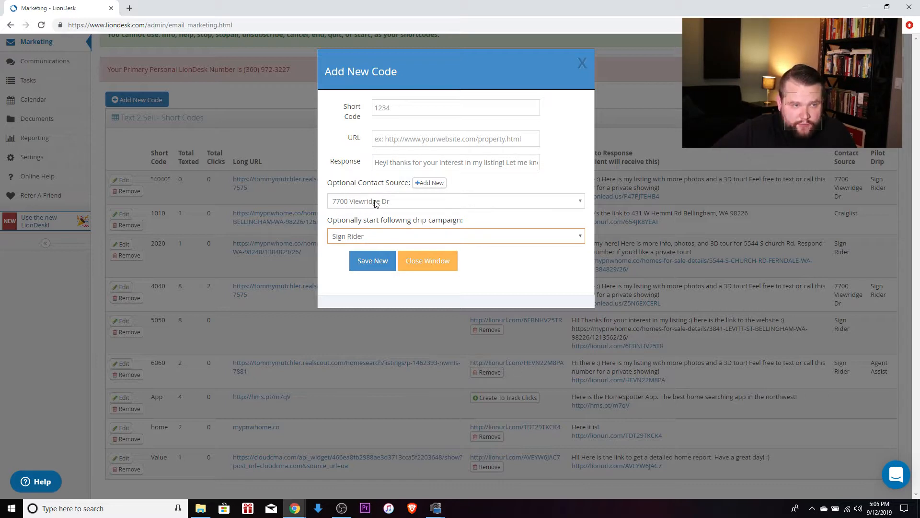
{"action": "left_click", "coordinate": [365, 235]}
{"action": "left_click", "coordinate": [369, 430]}
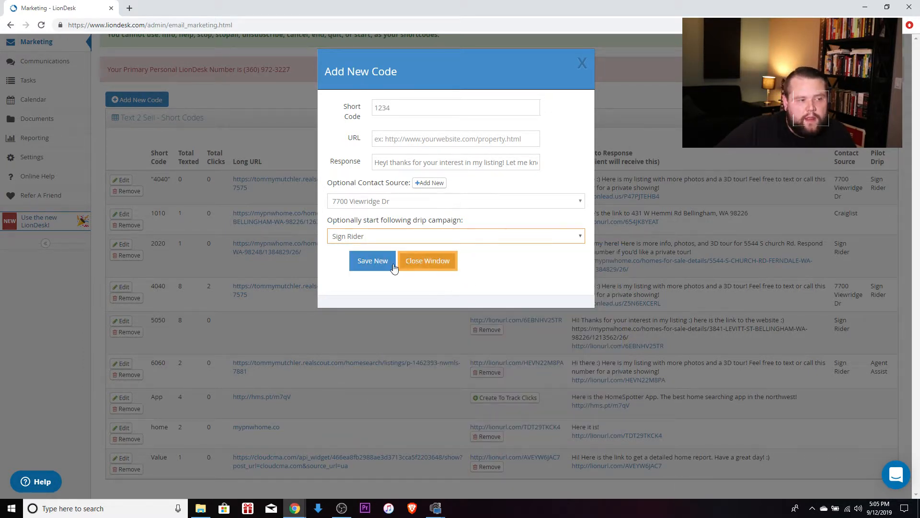
{"action": "left_click", "coordinate": [379, 263]}
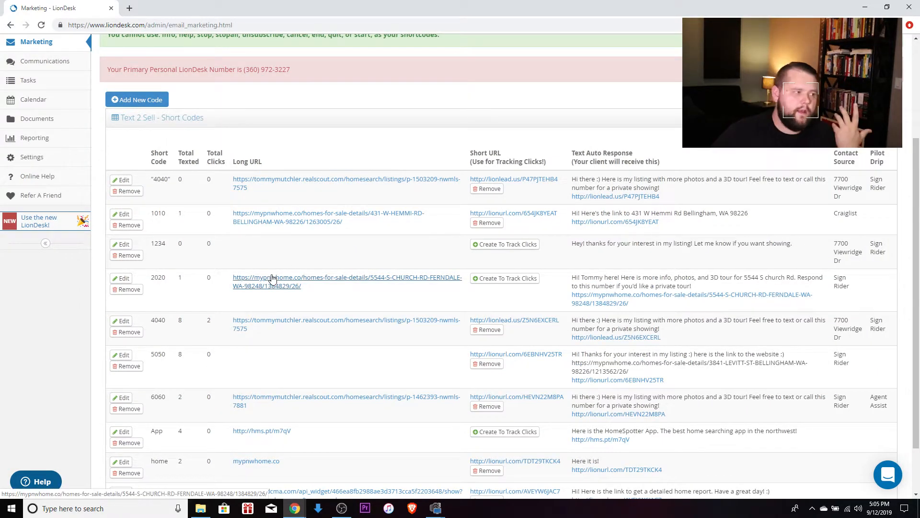
View the Contacts list and return to the Marketing templates.
{"action": "scroll", "coordinate": [268, 271], "scroll_direction": "up", "scroll_amount": 3}
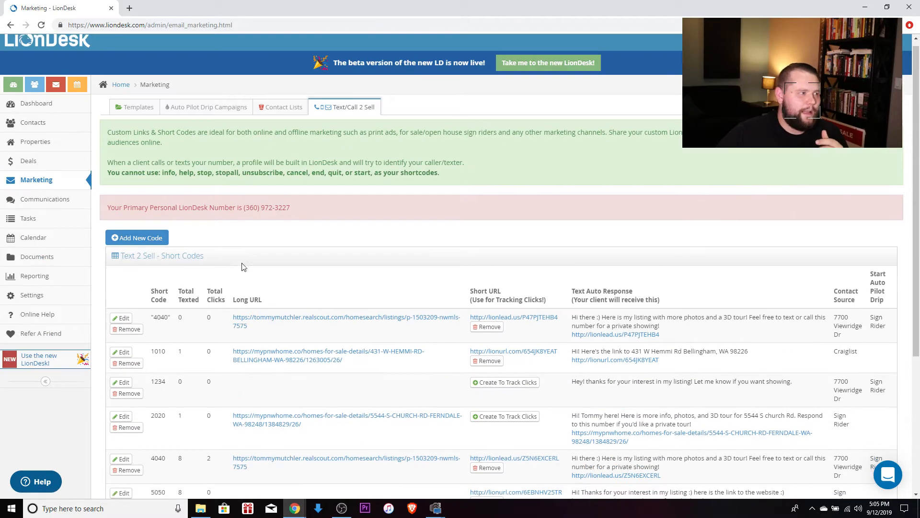
{"action": "left_click", "coordinate": [48, 128]}
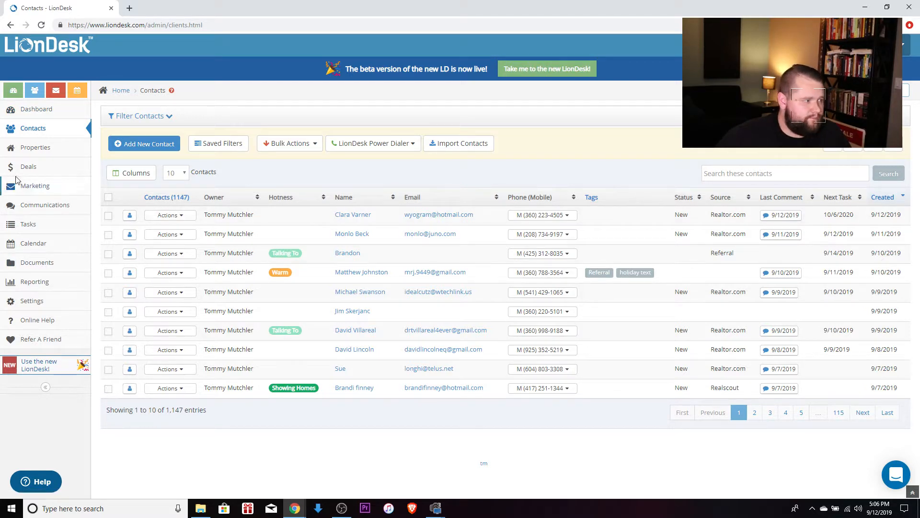
{"action": "left_click", "coordinate": [28, 191]}
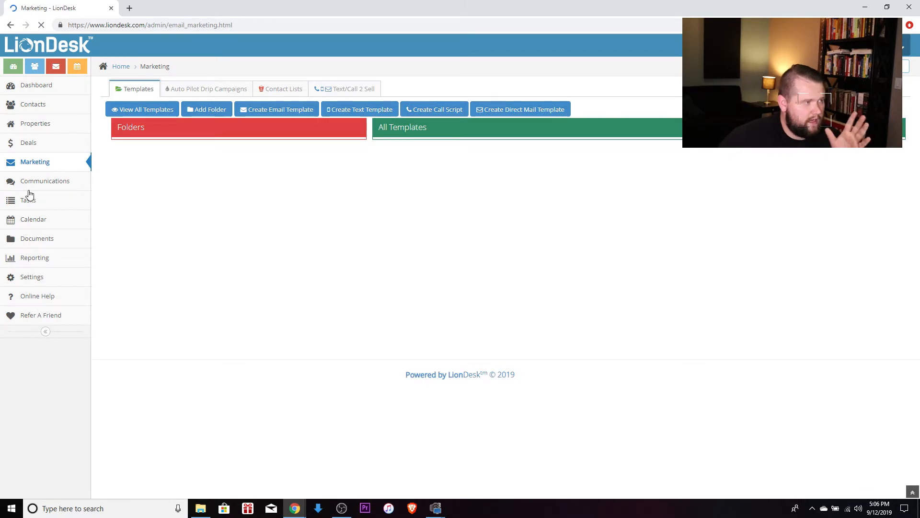
Switch to thelazyrealtor.com in a new browser tab and open "Facebook Leads – Lists of Homes Ads (5 Years)" from all free drips.
{"action": "left_click", "coordinate": [129, 8]}
{"action": "type", "text": "the"}
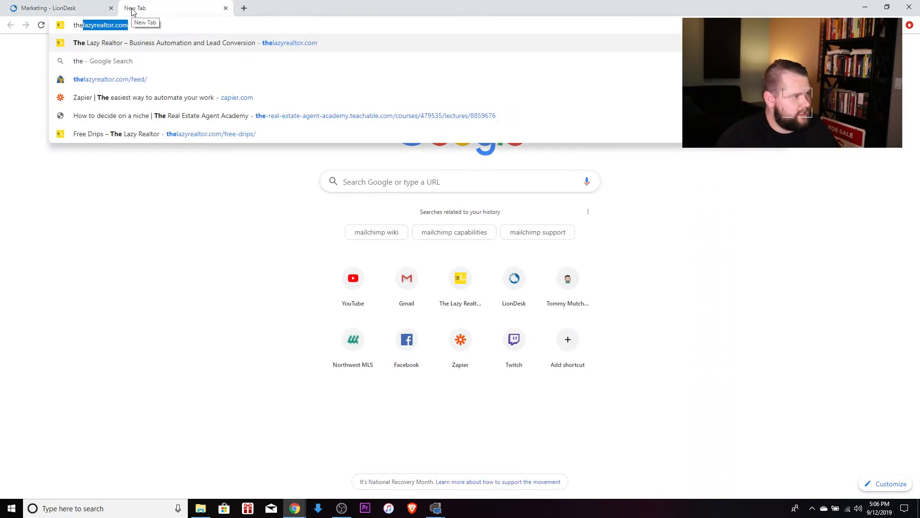
{"action": "key", "text": "Return"}
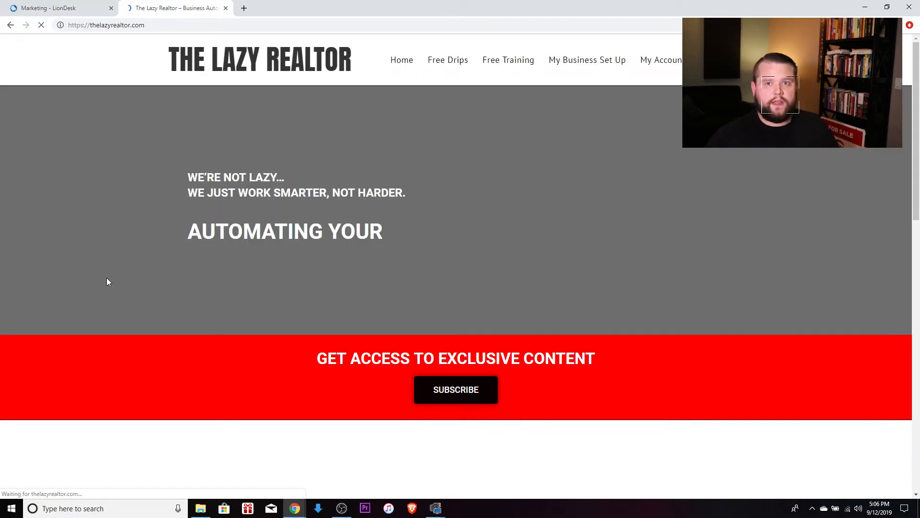
{"action": "mouse_move", "coordinate": [451, 64]}
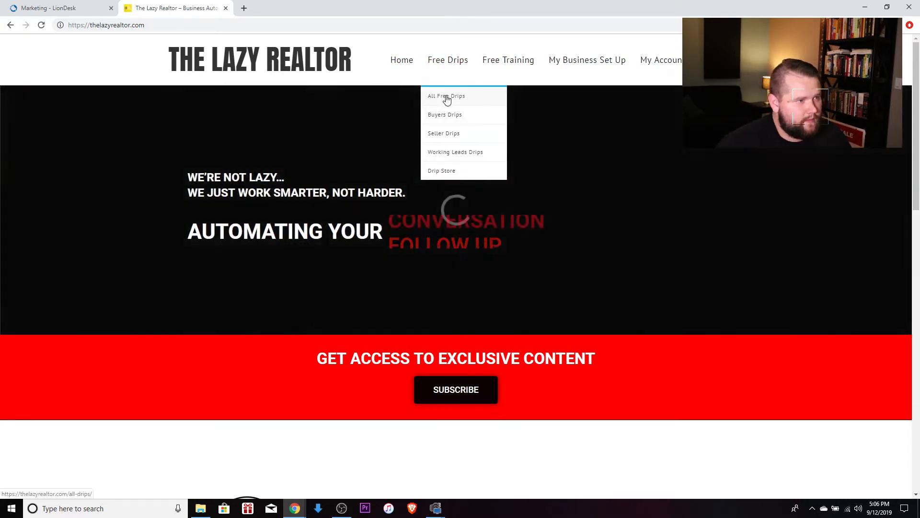
{"action": "left_click", "coordinate": [444, 96]}
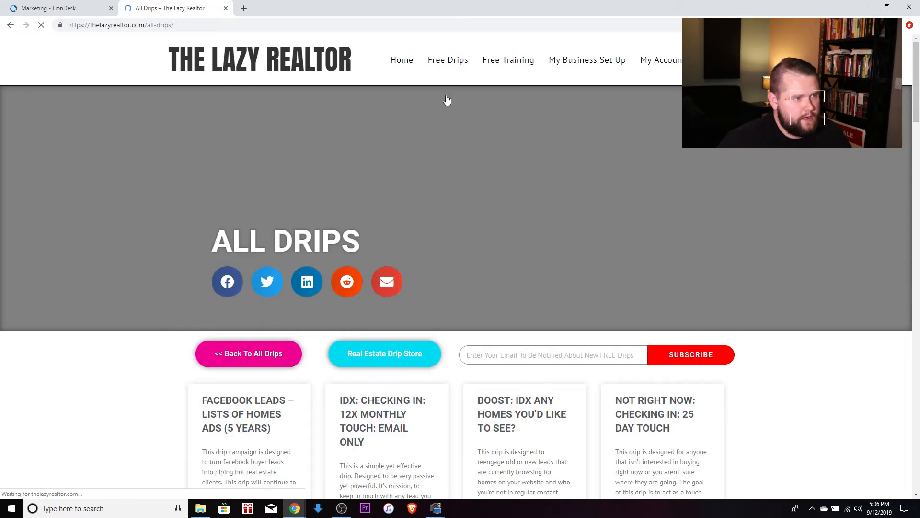
{"action": "scroll", "coordinate": [267, 359], "scroll_direction": "down", "scroll_amount": 5}
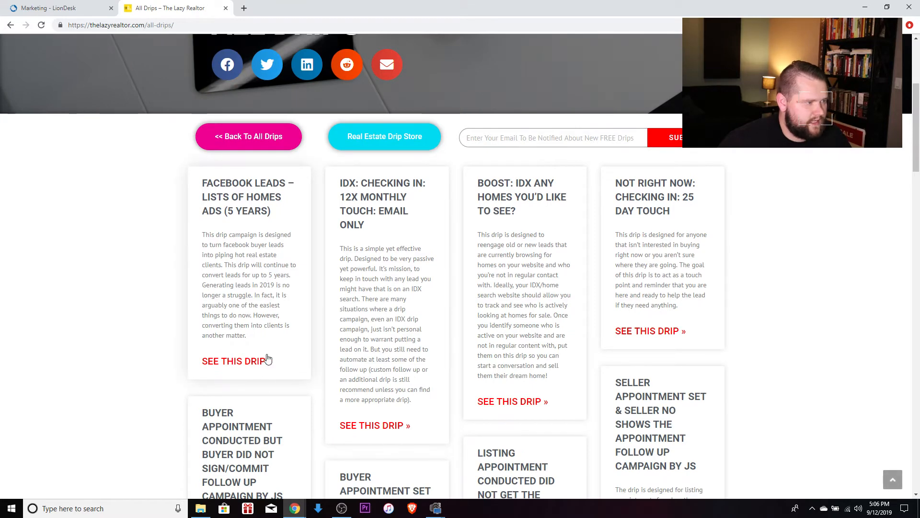
{"action": "left_click", "coordinate": [246, 360]}
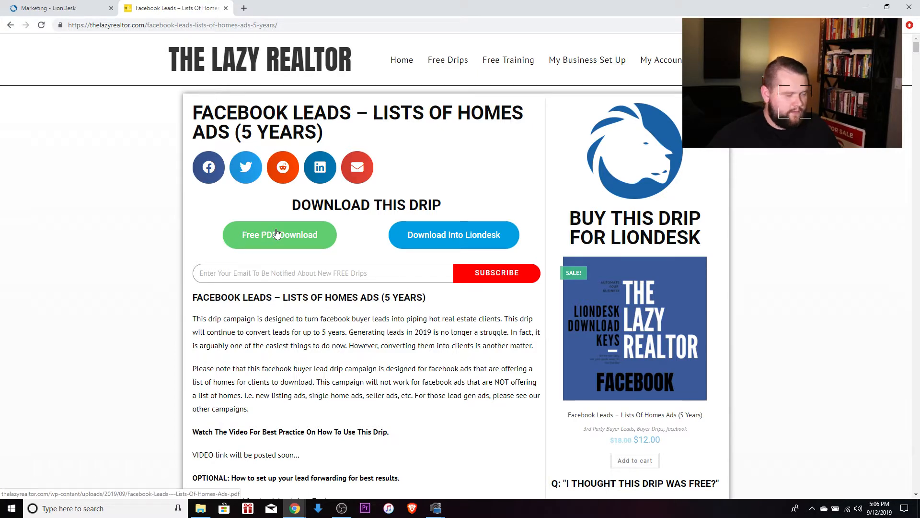
Open the free PDF of the "Facebook Leads – Lists of Homes Ads (5 Years)" drip and skim its first pages.
{"action": "left_click", "coordinate": [84, 10]}
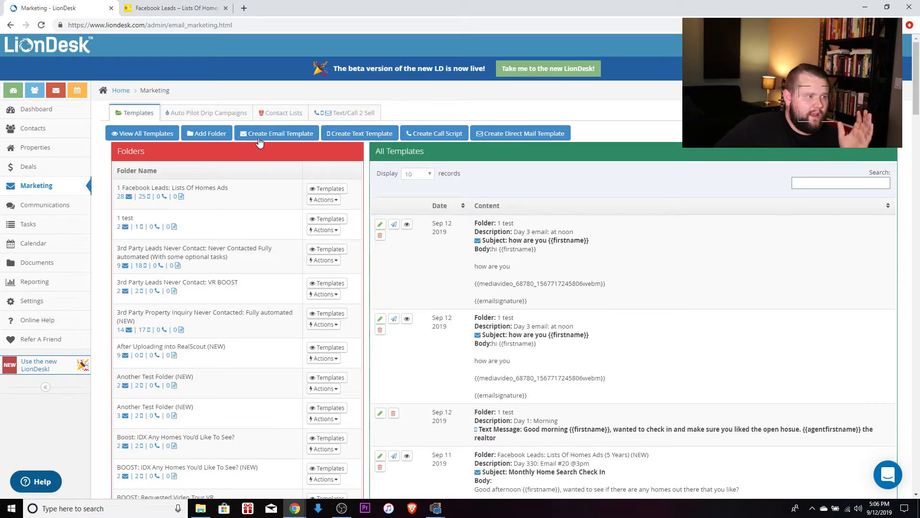
{"action": "left_click", "coordinate": [146, 130]}
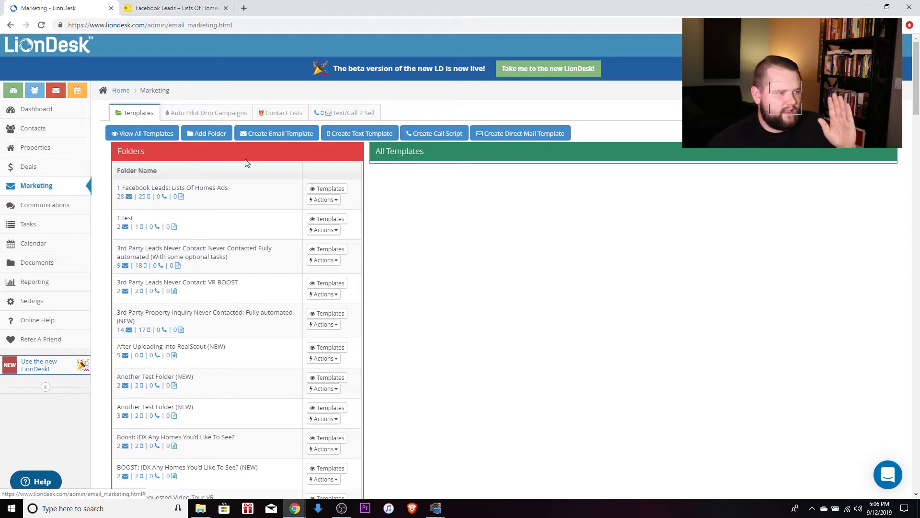
{"action": "left_click", "coordinate": [165, 11]}
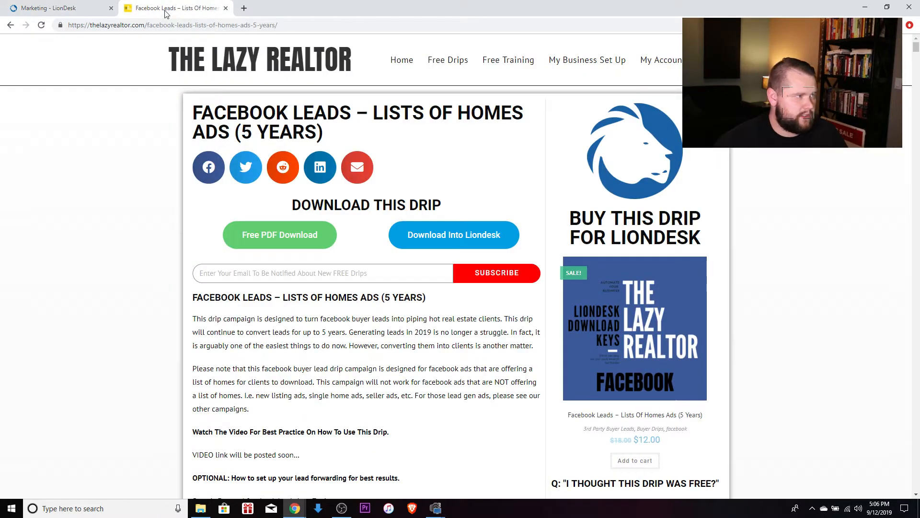
{"action": "left_click", "coordinate": [294, 235]}
{"action": "scroll", "coordinate": [436, 177], "scroll_direction": "down", "scroll_amount": 20}
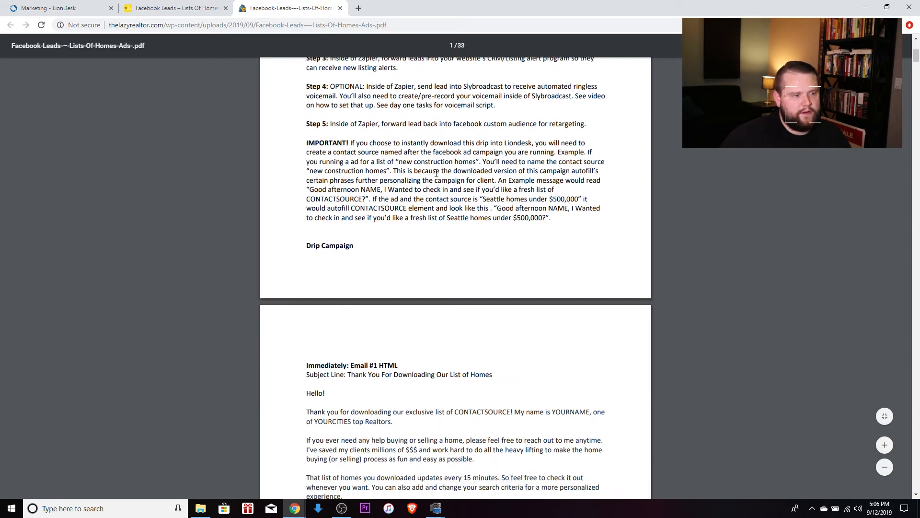
{"action": "scroll", "coordinate": [435, 173], "scroll_direction": "down", "scroll_amount": 20}
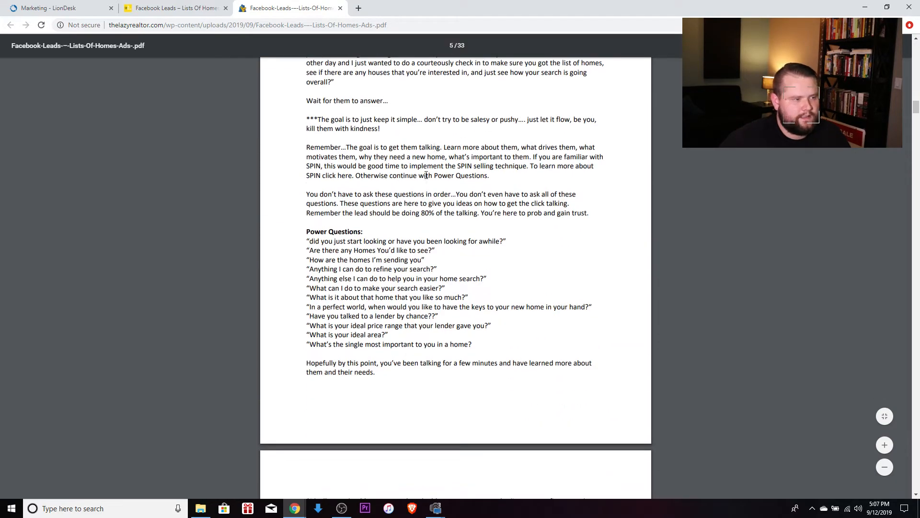
Switch back to LionDesk and search the shared Auto Pilot drip campaigns for "facebook leads".
{"action": "left_click", "coordinate": [72, 9]}
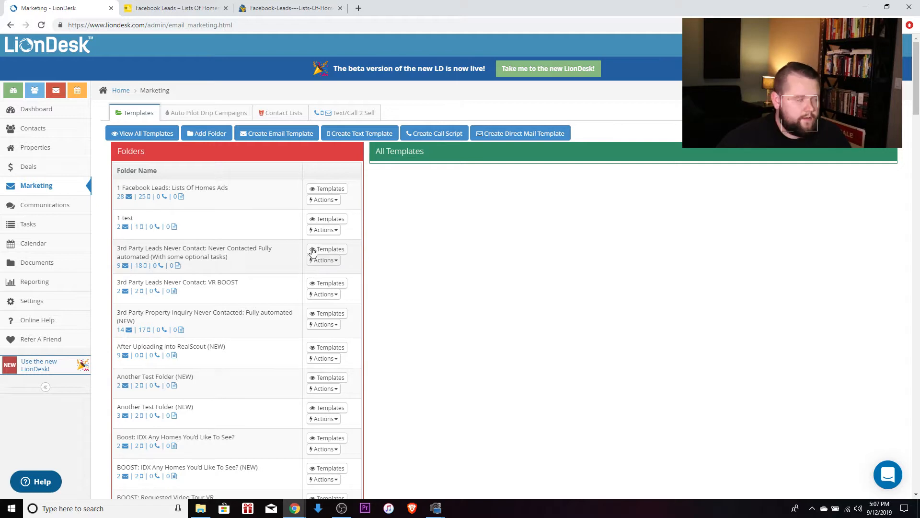
{"action": "left_click", "coordinate": [171, 5]}
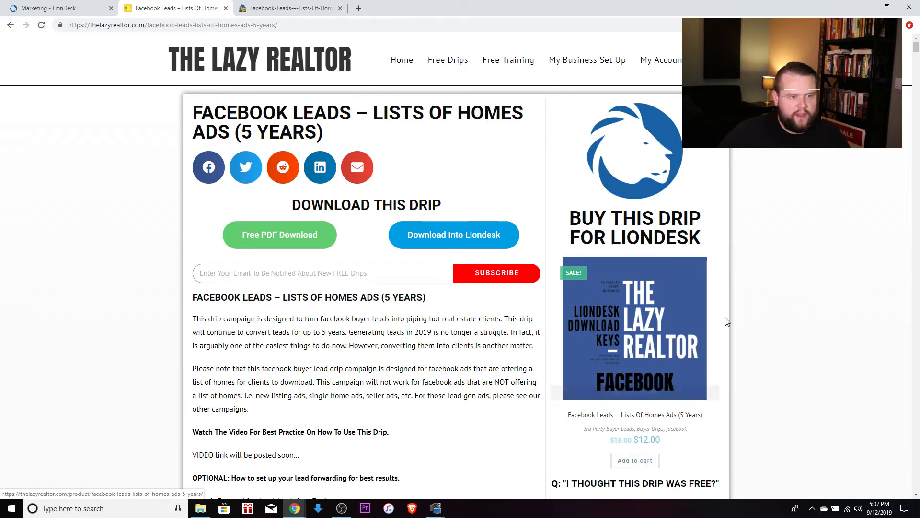
{"action": "left_click", "coordinate": [44, 5]}
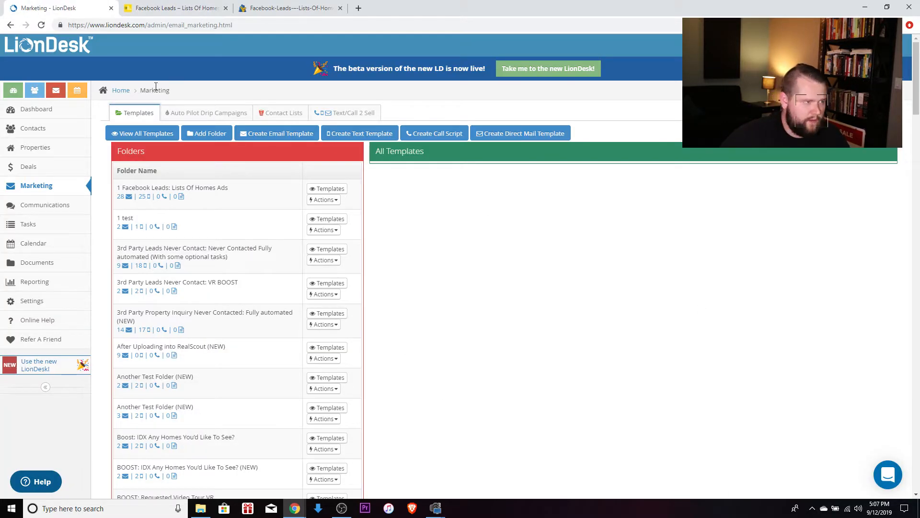
{"action": "left_click", "coordinate": [199, 113]}
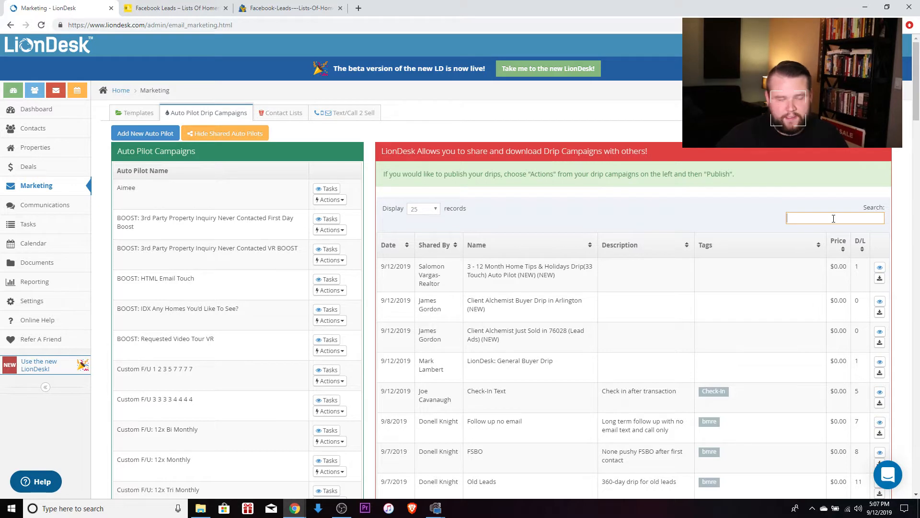
{"action": "type", "text": "faec"}
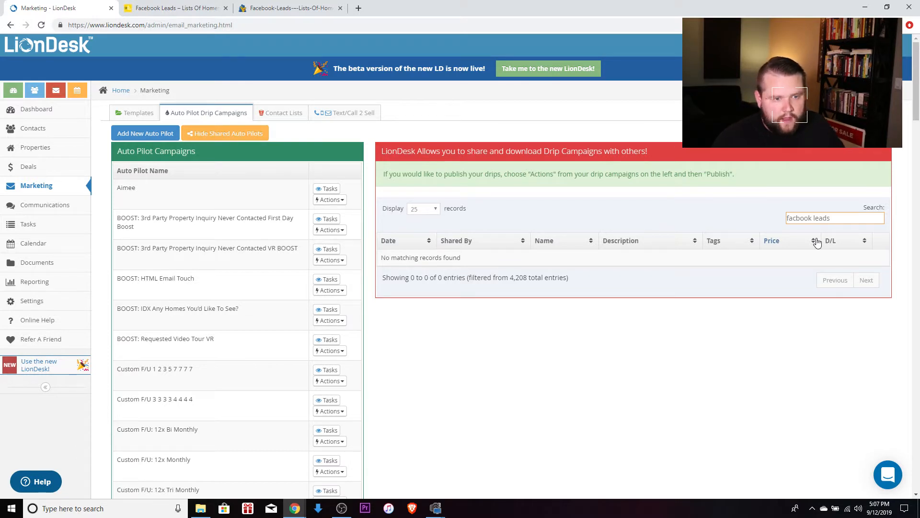
{"action": "type", "text": "e"}
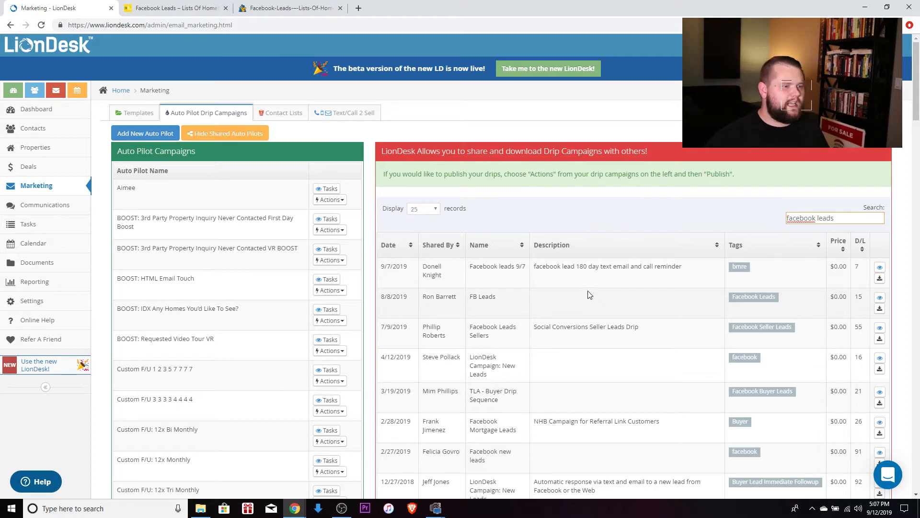
Highlight the drip's title on thelazyrealtor.com and open the matching LionDesk folder's templates, "Facebook Leads: Lists Of Homes Ads (5 Years) (NEW)".
{"action": "left_click", "coordinate": [119, 114]}
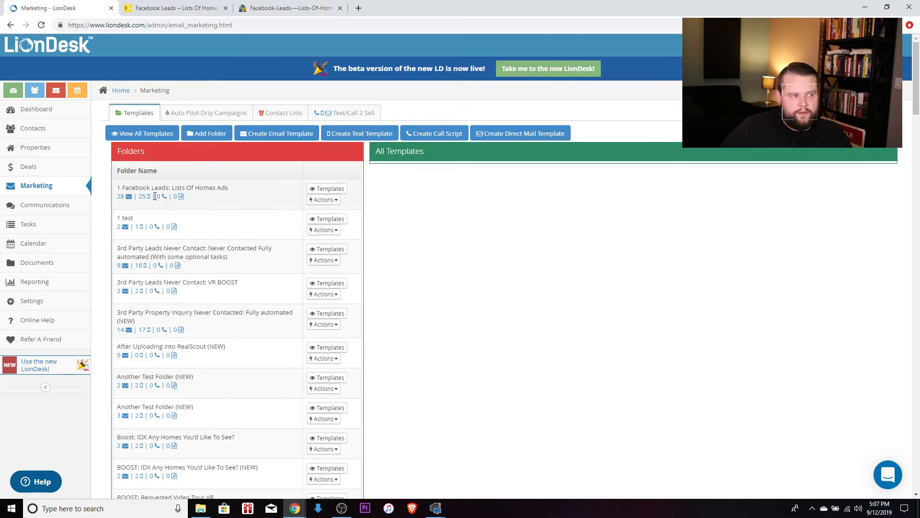
{"action": "left_click", "coordinate": [175, 8]}
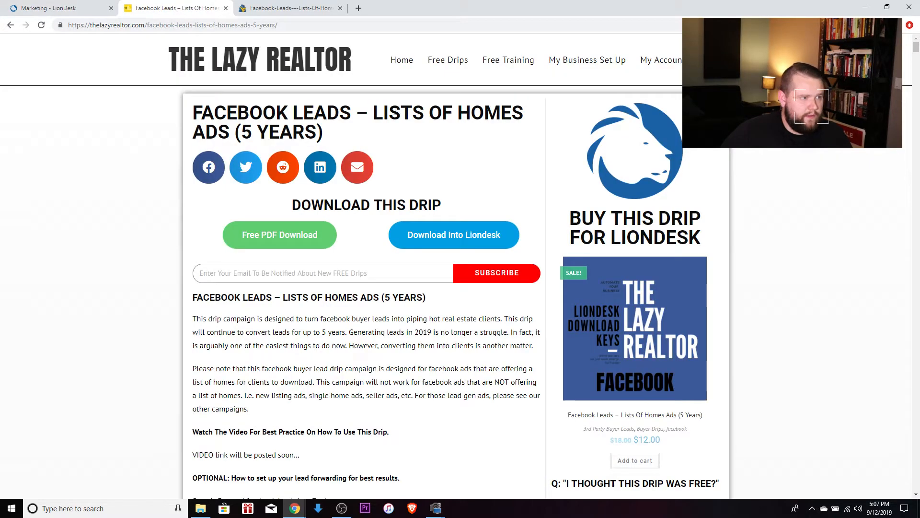
{"action": "left_click_drag", "start_coordinate": [196, 106], "coordinate": [350, 132]}
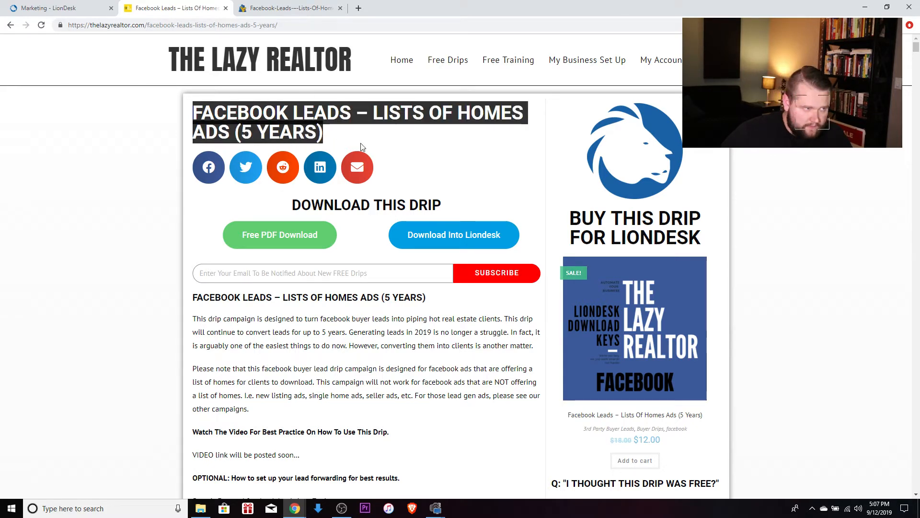
{"action": "left_click", "coordinate": [58, 8]}
{"action": "scroll", "coordinate": [201, 287], "scroll_direction": "down", "scroll_amount": 5}
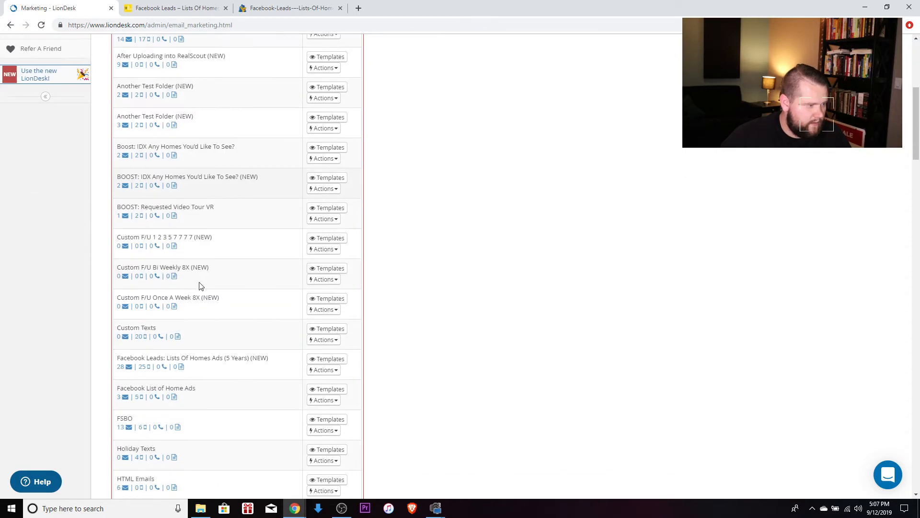
{"action": "scroll", "coordinate": [201, 286], "scroll_direction": "down", "scroll_amount": 6}
{"action": "scroll", "coordinate": [241, 285], "scroll_direction": "up", "scroll_amount": 1}
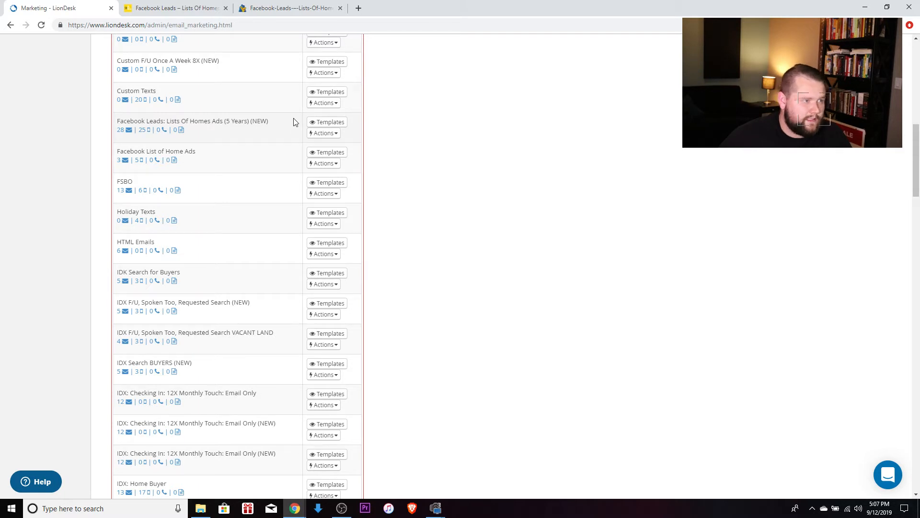
{"action": "left_click", "coordinate": [331, 123]}
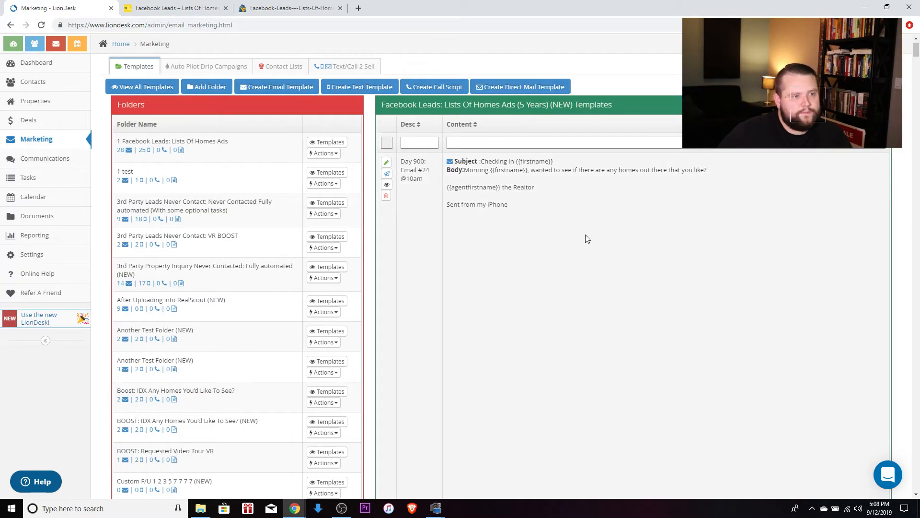
Examine the email and text templates in the opened Facebook Leads folder, including their day labels, subjects and message bodies.
{"action": "scroll", "coordinate": [586, 234], "scroll_direction": "down", "scroll_amount": 15}
{"action": "scroll", "coordinate": [559, 291], "scroll_direction": "down", "scroll_amount": 20}
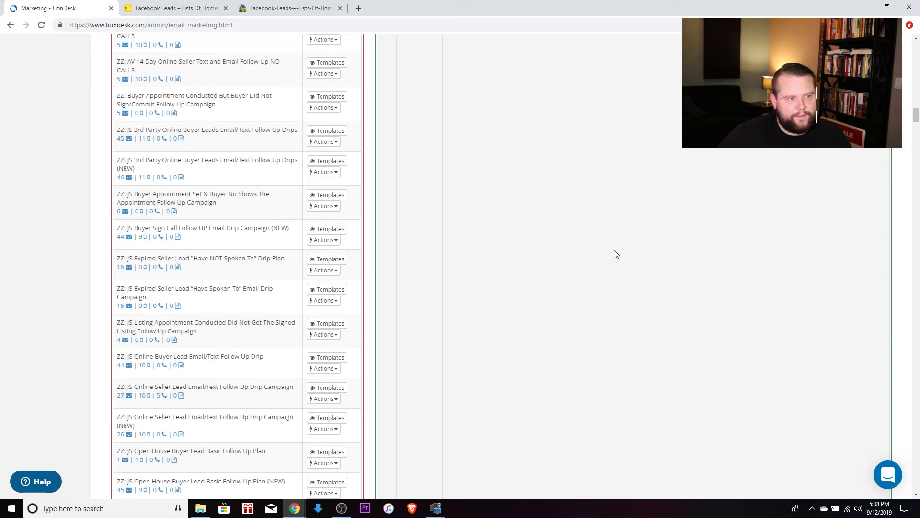
{"action": "scroll", "coordinate": [615, 247], "scroll_direction": "down", "scroll_amount": 10}
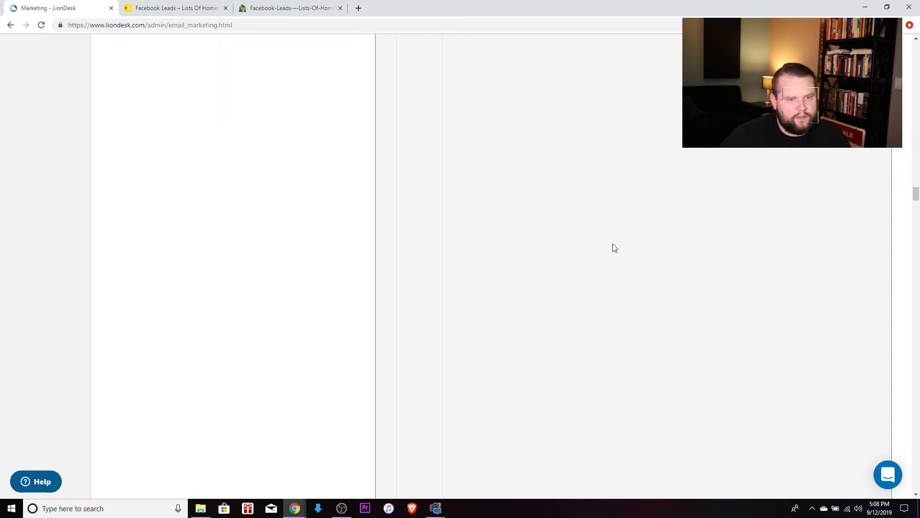
{"action": "scroll", "coordinate": [614, 240], "scroll_direction": "down", "scroll_amount": 8}
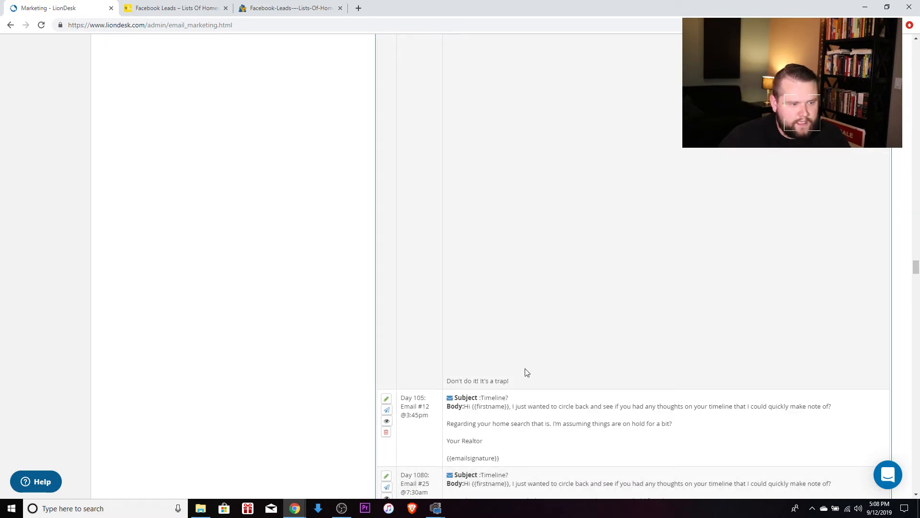
{"action": "scroll", "coordinate": [496, 381], "scroll_direction": "up", "scroll_amount": 7}
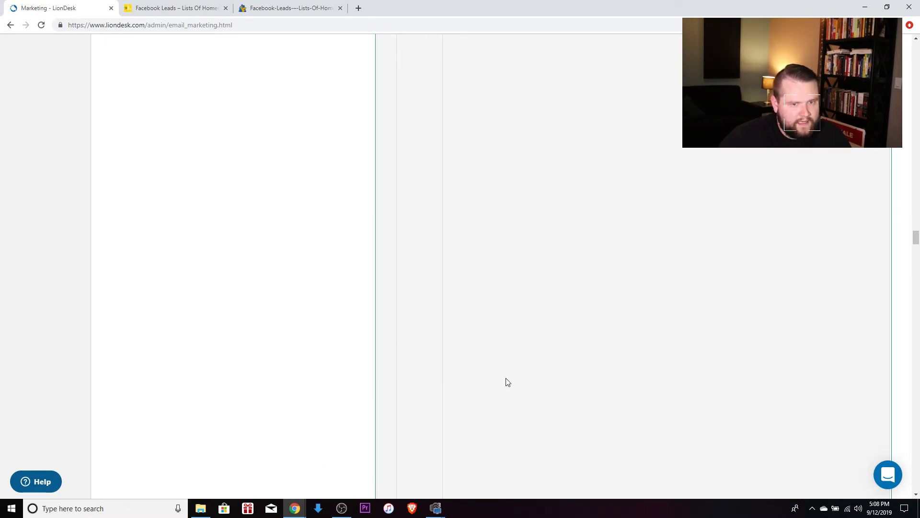
{"action": "left_click_drag", "start_coordinate": [916, 218], "coordinate": [916, 46]}
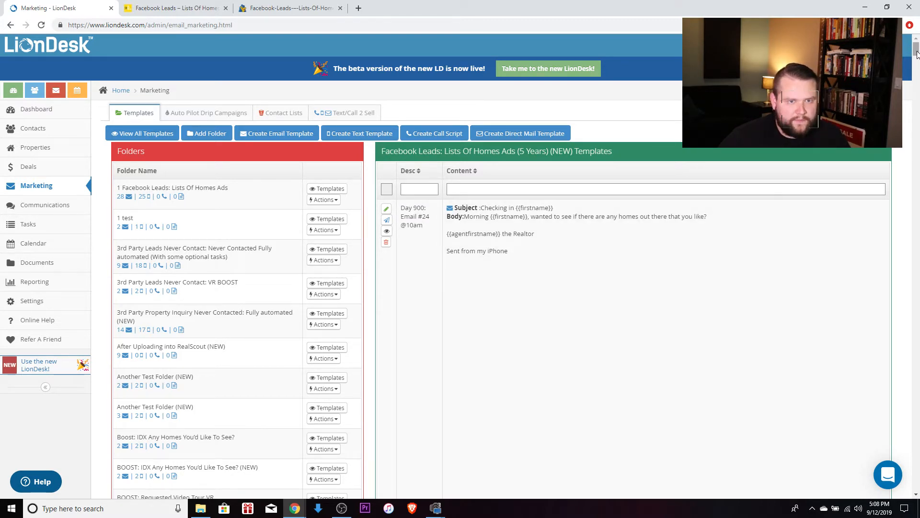
{"action": "left_click_drag", "start_coordinate": [915, 51], "coordinate": [889, 297]}
{"action": "scroll", "coordinate": [602, 174], "scroll_direction": "down", "scroll_amount": 15}
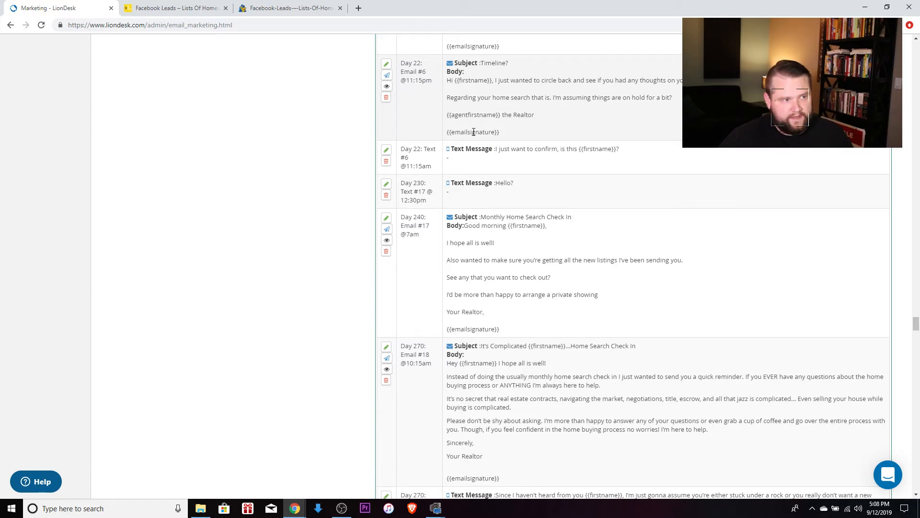
{"action": "scroll", "coordinate": [511, 209], "scroll_direction": "down", "scroll_amount": 2}
{"action": "scroll", "coordinate": [511, 210], "scroll_direction": "down", "scroll_amount": 2}
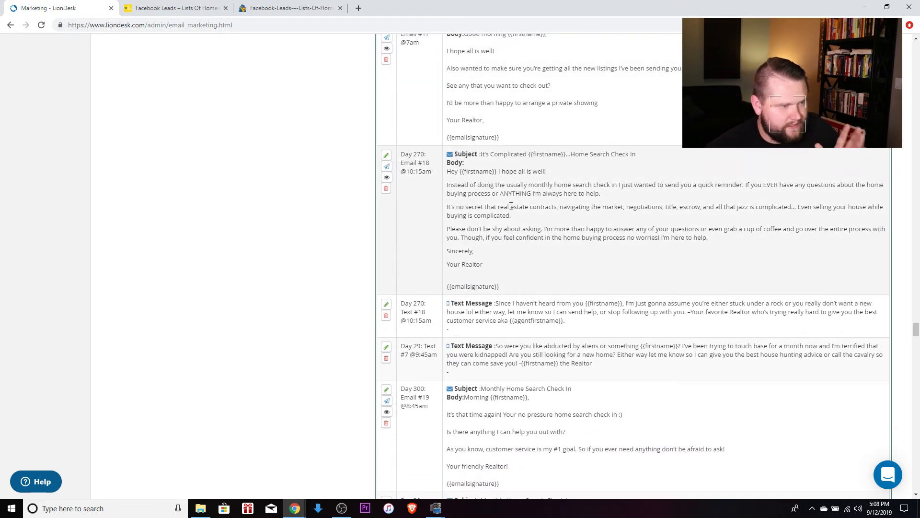
{"action": "scroll", "coordinate": [511, 205], "scroll_direction": "down", "scroll_amount": 2}
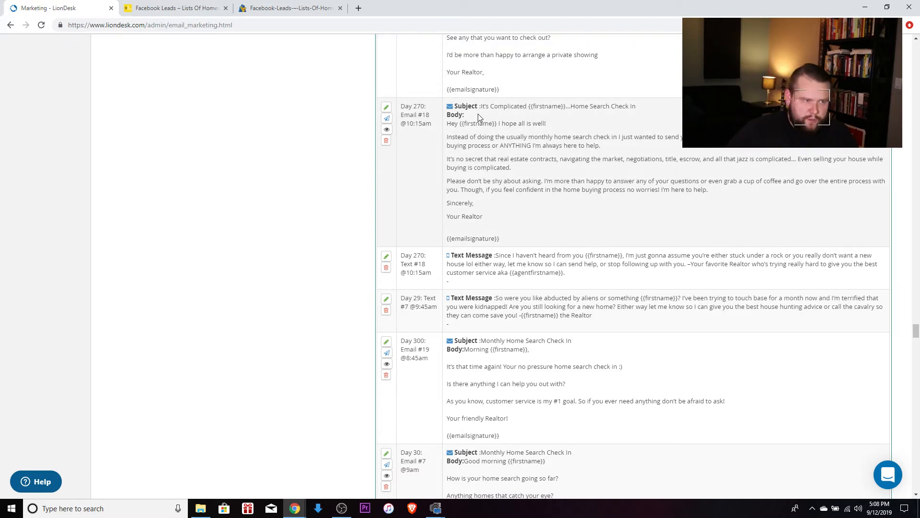
{"action": "left_click", "coordinate": [387, 108]}
{"action": "scroll", "coordinate": [461, 185], "scroll_direction": "up", "scroll_amount": 20}
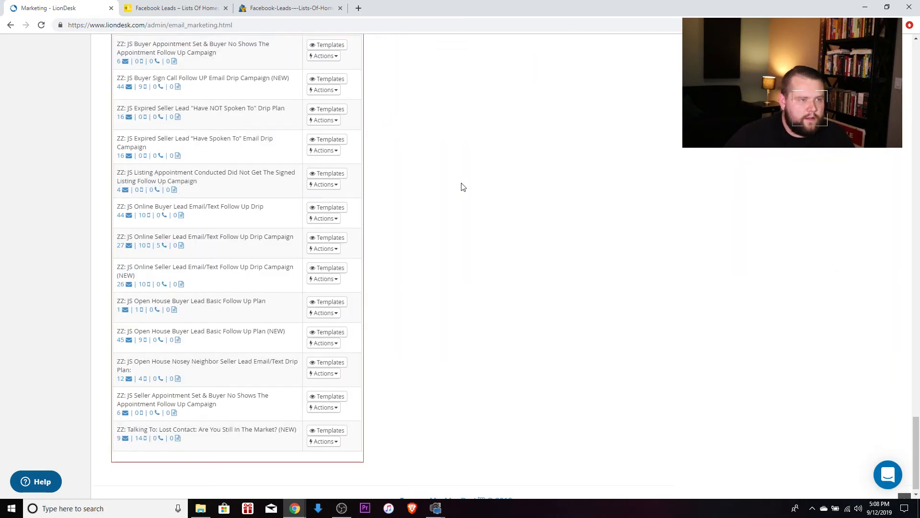
{"action": "scroll", "coordinate": [468, 185], "scroll_direction": "up", "scroll_amount": 7}
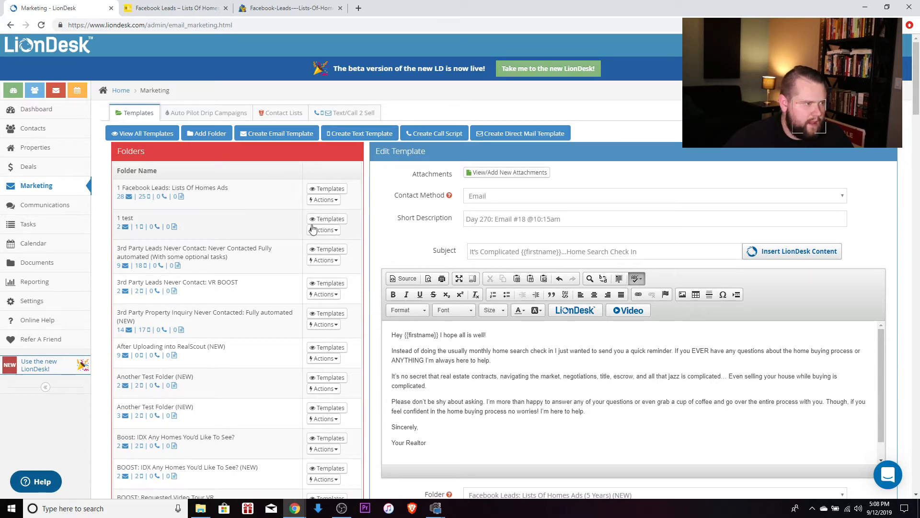
Open the "Day 1: Text #1 @8:45am" template from the "1 Facebook Leads: Lists Of Homes Ads" folder in the editor.
{"action": "left_click", "coordinate": [329, 190]}
{"action": "scroll", "coordinate": [524, 244], "scroll_direction": "down", "scroll_amount": 10}
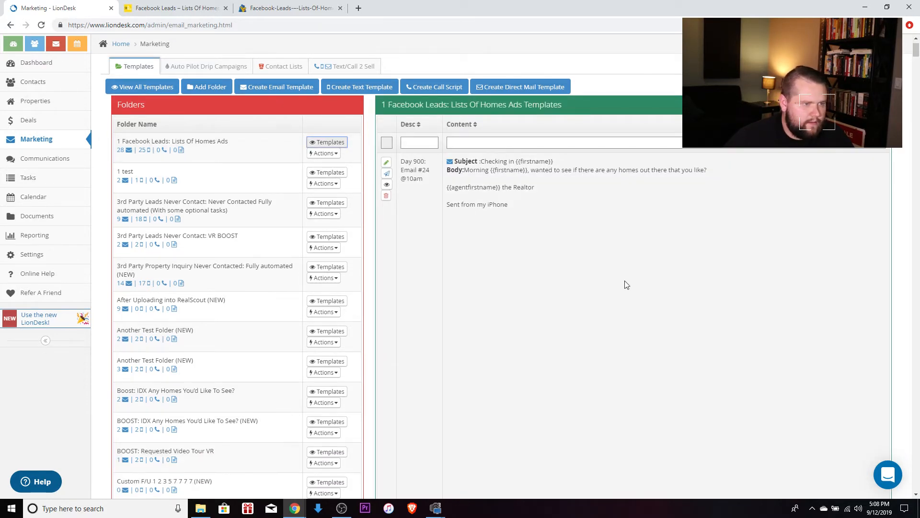
{"action": "left_click_drag", "start_coordinate": [916, 62], "coordinate": [885, 344]}
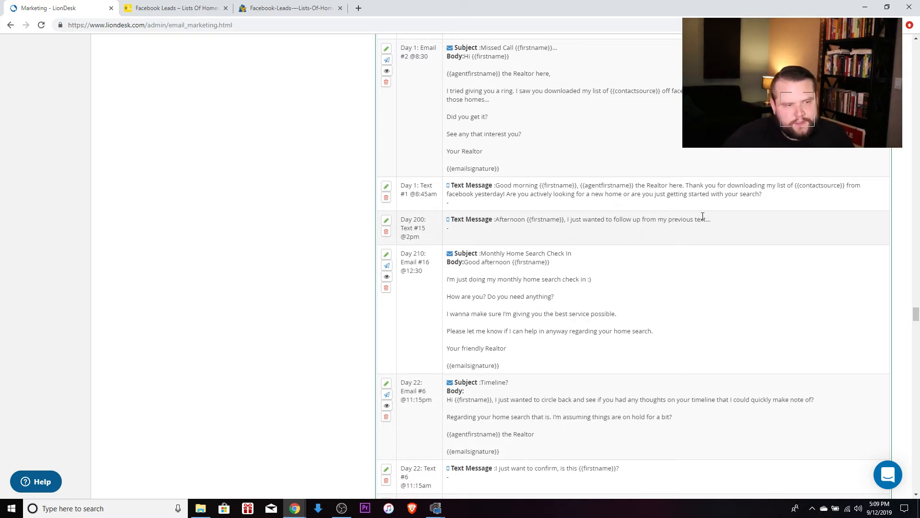
{"action": "left_click", "coordinate": [389, 190]}
{"action": "scroll", "coordinate": [499, 329], "scroll_direction": "up", "scroll_amount": 15}
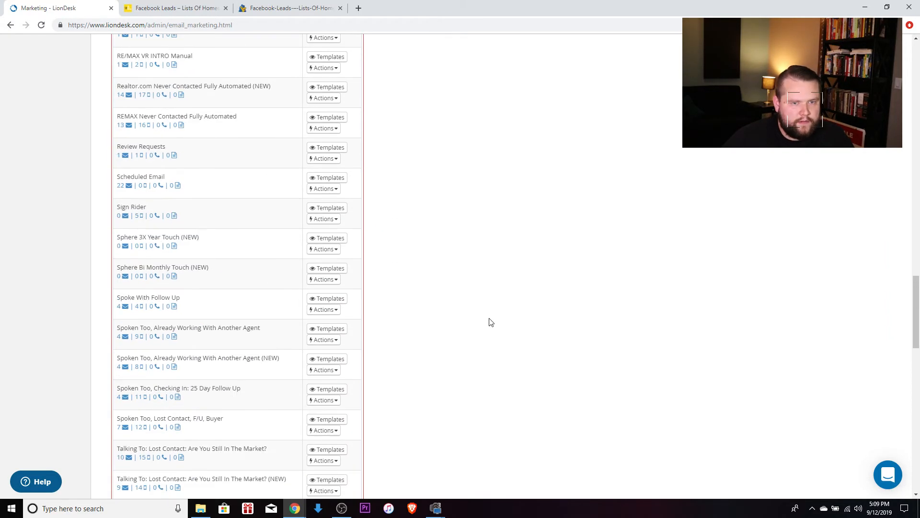
{"action": "scroll", "coordinate": [516, 322], "scroll_direction": "up", "scroll_amount": 10}
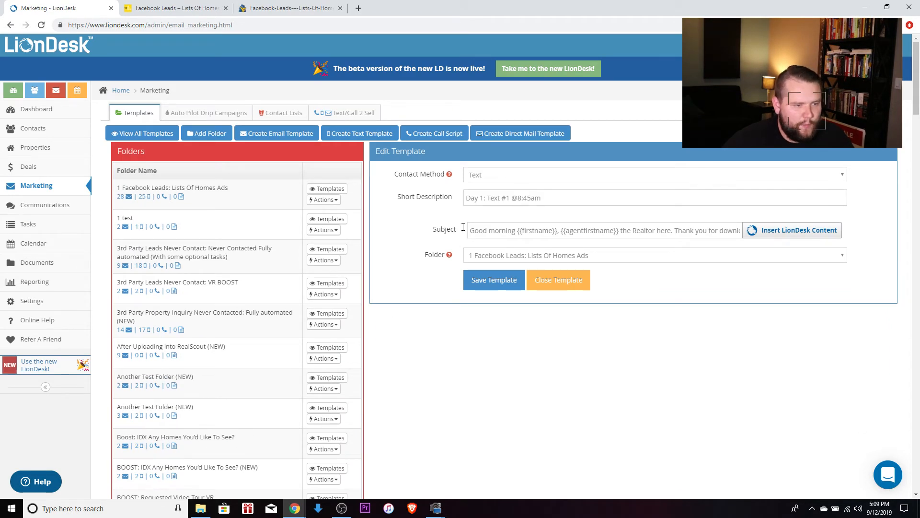
Highlight the text template's message, view the personal videos available as LionDesk content, and close them without inserting any.
{"action": "left_click_drag", "start_coordinate": [563, 226], "coordinate": [708, 232]}
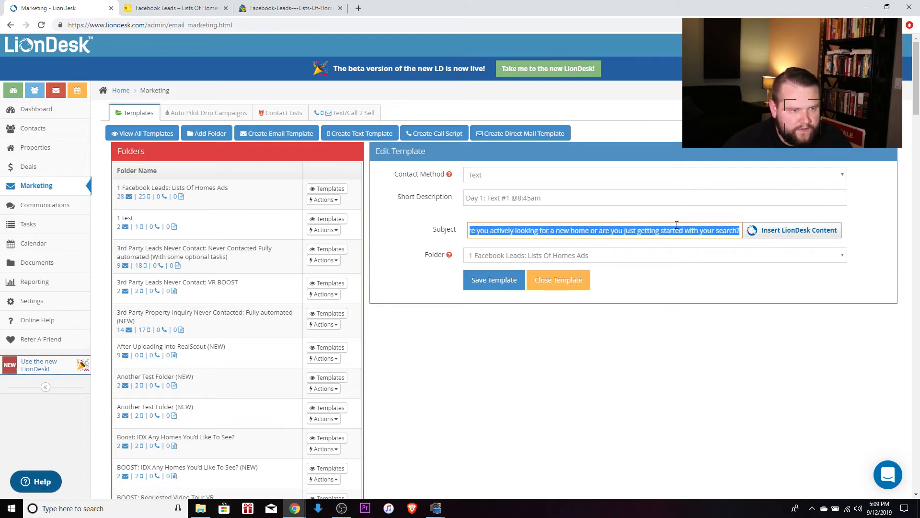
{"action": "left_click", "coordinate": [760, 231]}
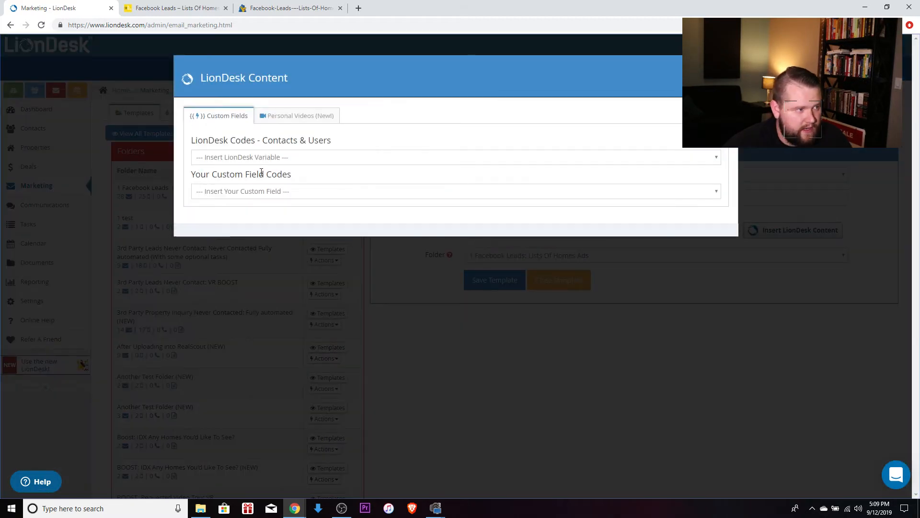
{"action": "left_click", "coordinate": [294, 117]}
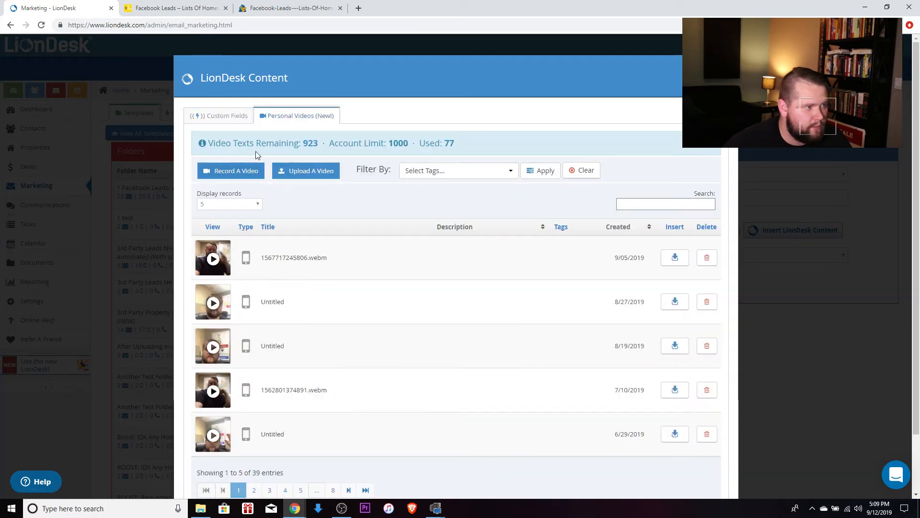
{"action": "key", "text": "Escape"}
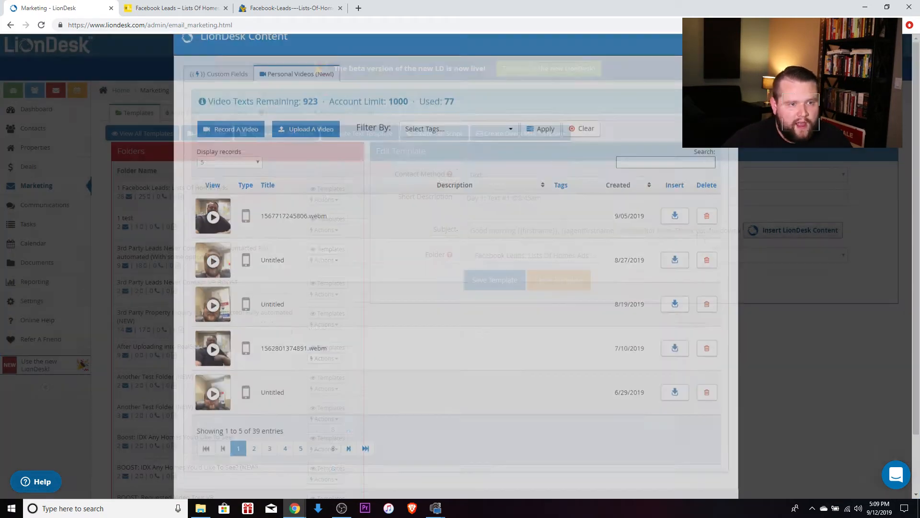
Leave the text template editor without saving and view the tasks of the "Facebook Leads: Lists Of Homes Ads (5 Years)" auto pilot campaign.
{"action": "left_click", "coordinate": [564, 287]}
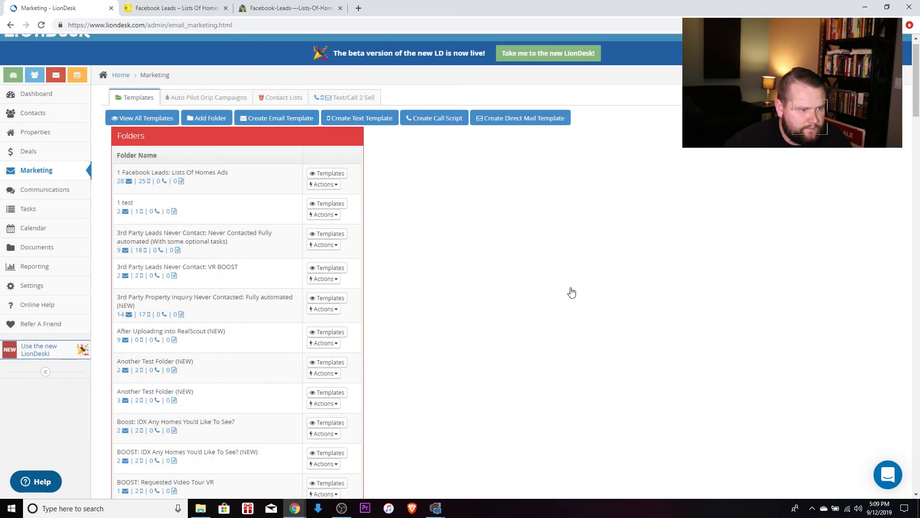
{"action": "scroll", "coordinate": [543, 205], "scroll_direction": "up", "scroll_amount": 1}
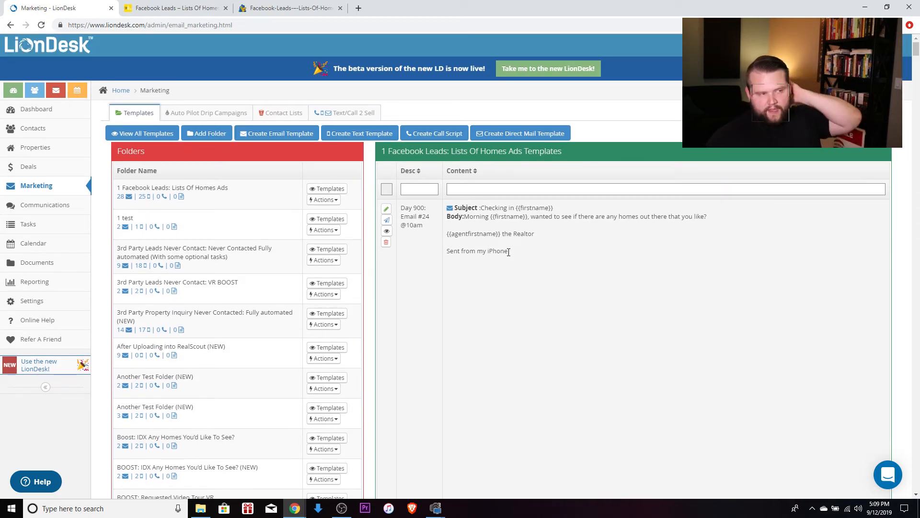
{"action": "left_click", "coordinate": [211, 115]}
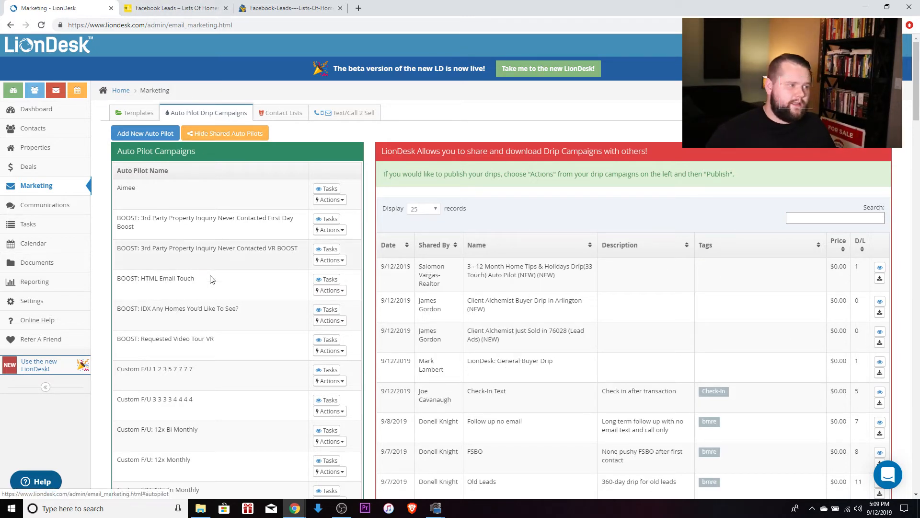
{"action": "scroll", "coordinate": [128, 280], "scroll_direction": "down", "scroll_amount": 15}
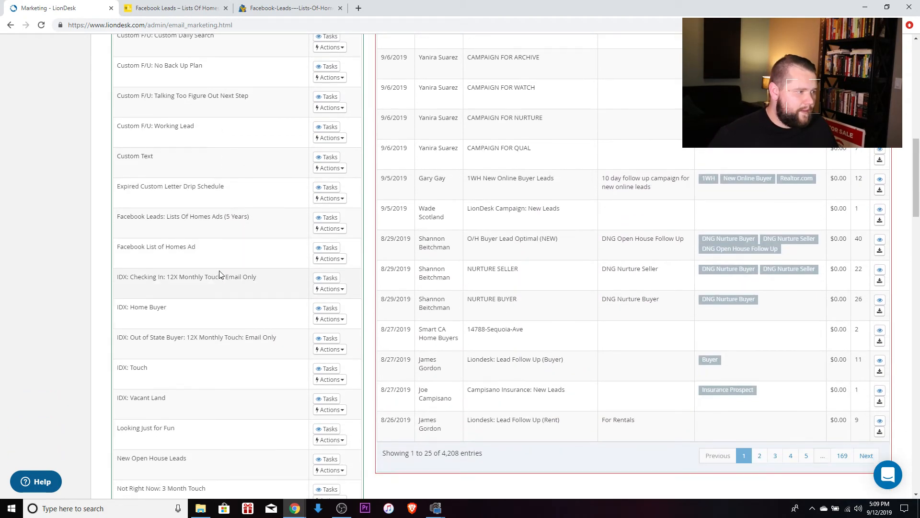
{"action": "left_click", "coordinate": [326, 219]}
{"action": "scroll", "coordinate": [772, 290], "scroll_direction": "down", "scroll_amount": 4}
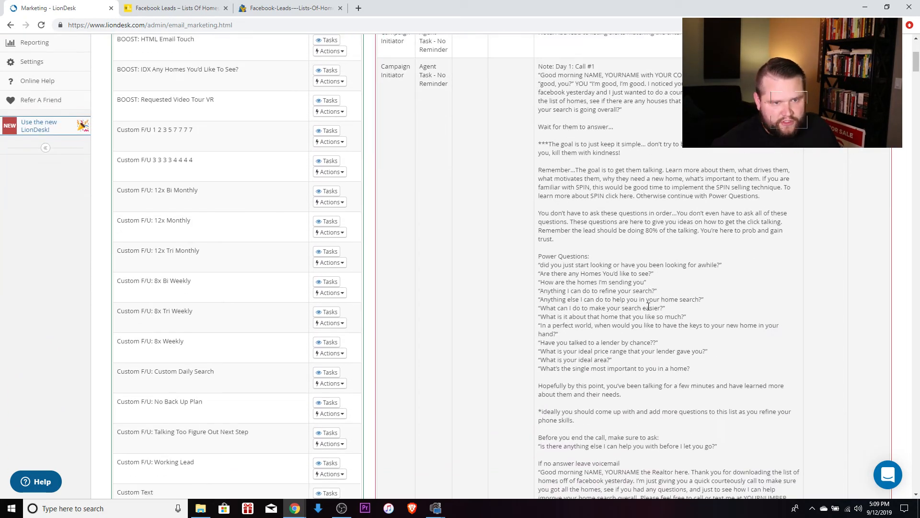
{"action": "scroll", "coordinate": [815, 249], "scroll_direction": "up", "scroll_amount": 5}
{"action": "scroll", "coordinate": [836, 263], "scroll_direction": "down", "scroll_amount": 7}
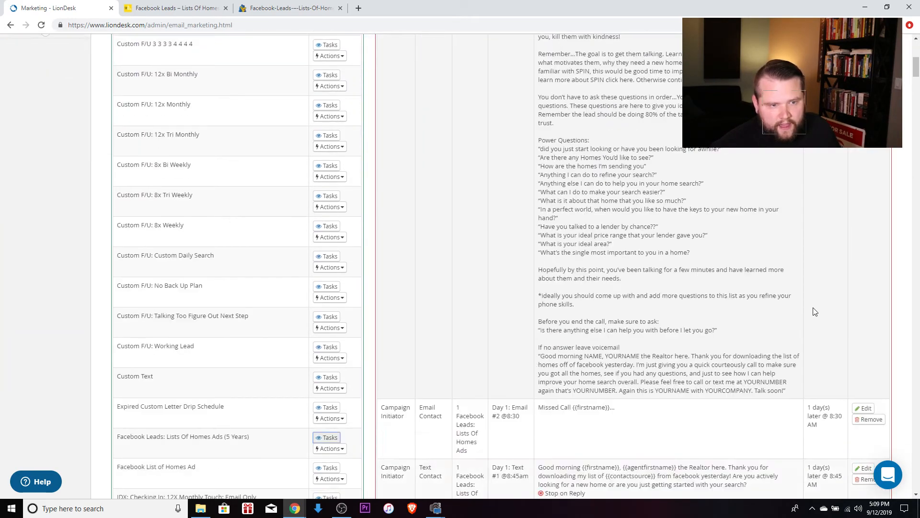
{"action": "scroll", "coordinate": [812, 308], "scroll_direction": "up", "scroll_amount": 8}
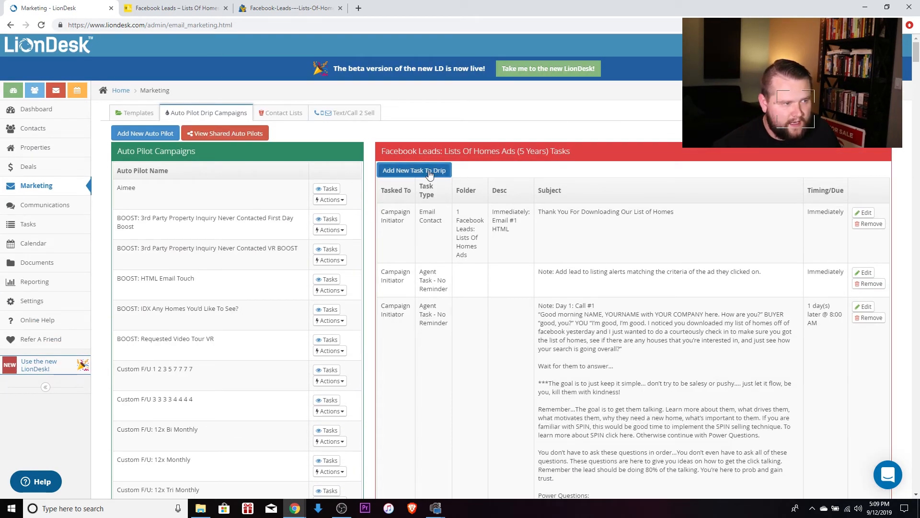
View the form for adding a new task to the drip, close it without adding one, and look through the campaign's existing tasks.
{"action": "left_click", "coordinate": [398, 172]}
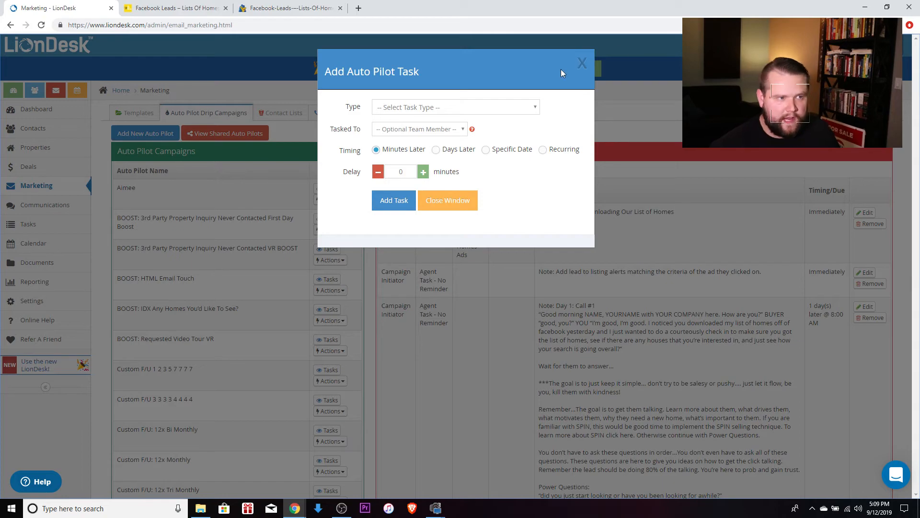
{"action": "left_click", "coordinate": [583, 63]}
{"action": "scroll", "coordinate": [836, 334], "scroll_direction": "down", "scroll_amount": 12}
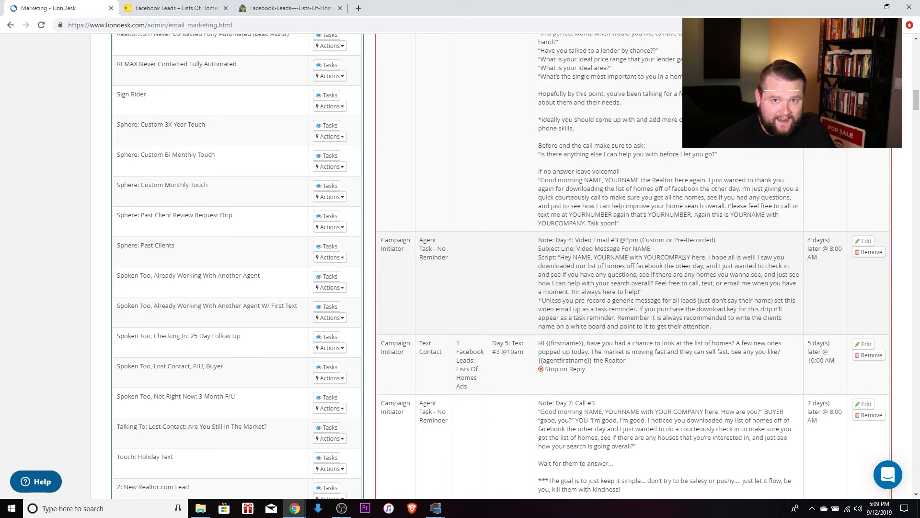
{"action": "scroll", "coordinate": [684, 262], "scroll_direction": "up", "scroll_amount": 15}
{"action": "scroll", "coordinate": [416, 139], "scroll_direction": "up", "scroll_amount": 2}
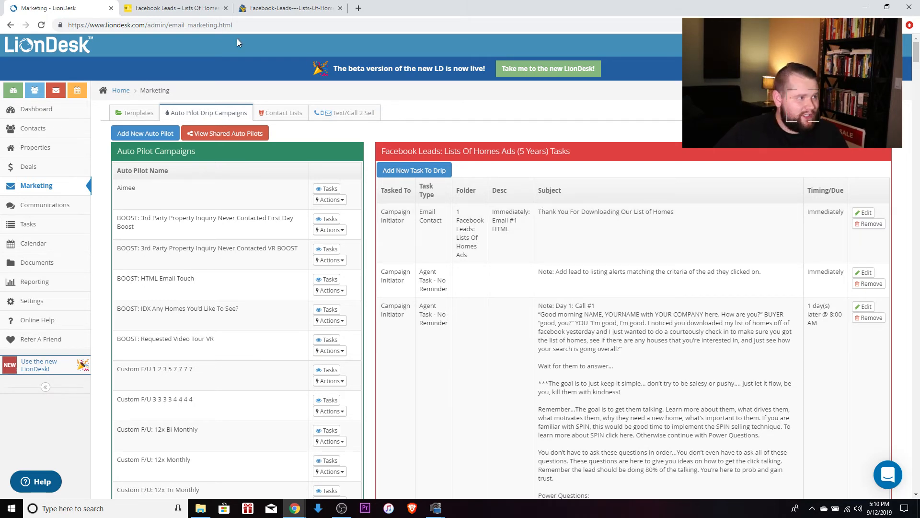
Switch to The Lazy Realtor website, open its free drips page, and browse the available drip campaigns.
{"action": "left_click", "coordinate": [173, 9]}
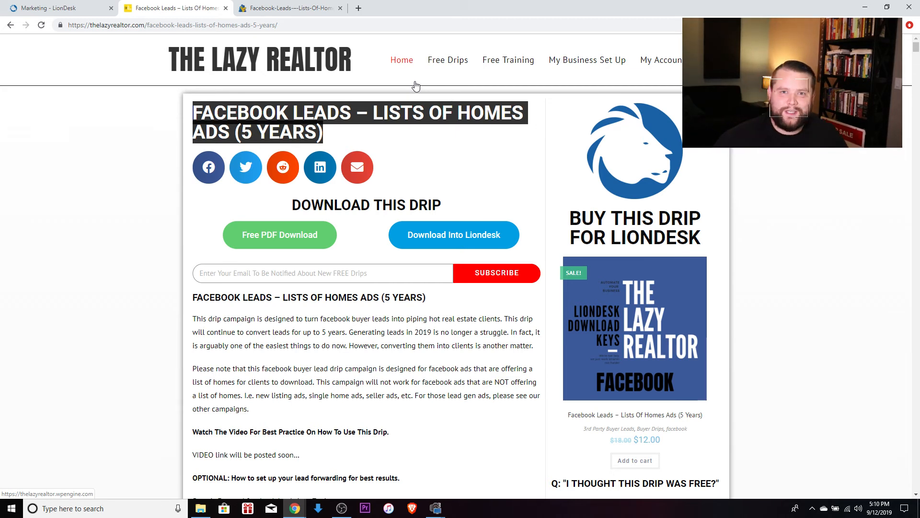
{"action": "left_click", "coordinate": [451, 65]}
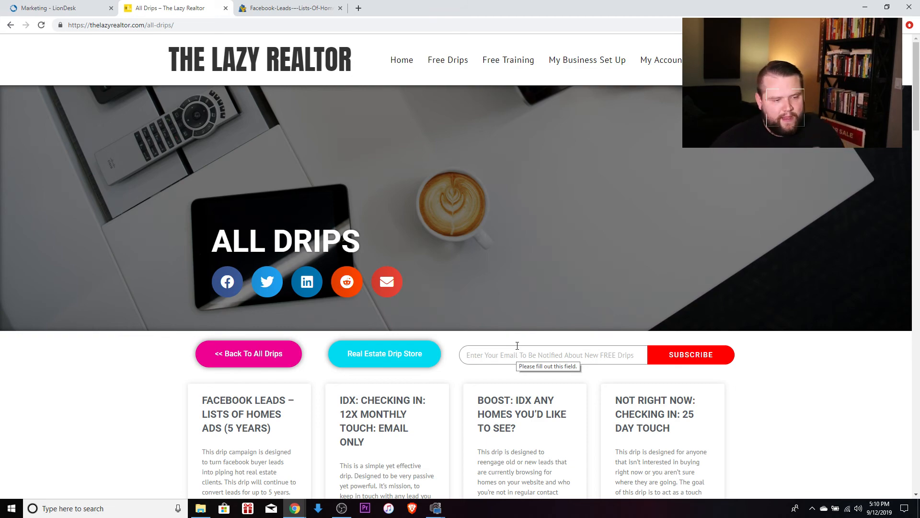
{"action": "scroll", "coordinate": [447, 259], "scroll_direction": "down", "scroll_amount": 20}
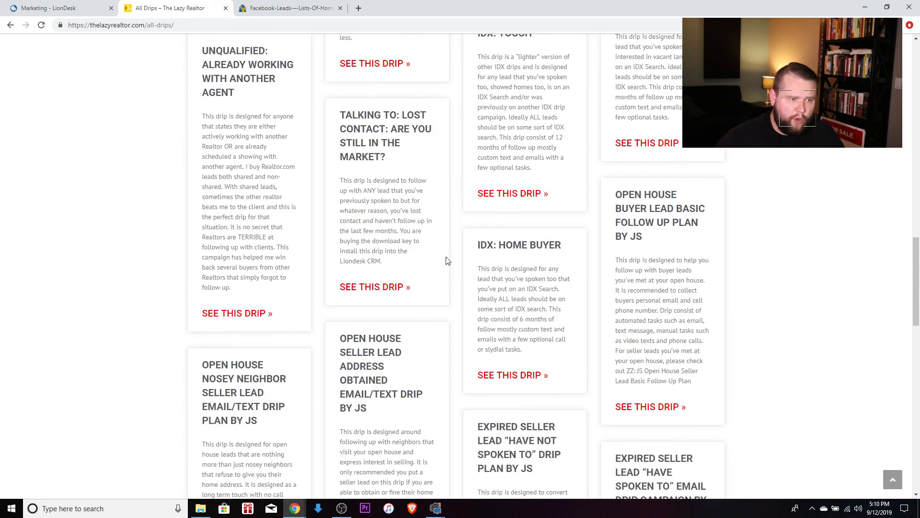
{"action": "scroll", "coordinate": [448, 253], "scroll_direction": "up", "scroll_amount": 20}
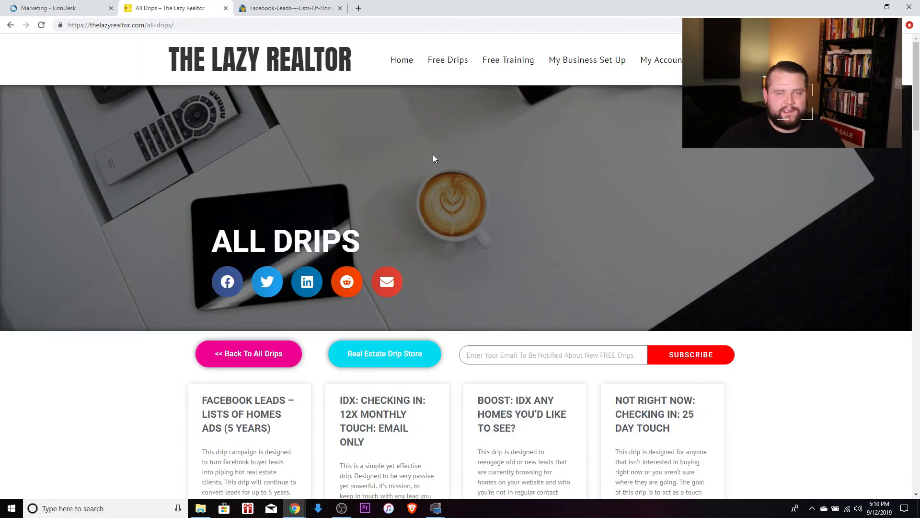